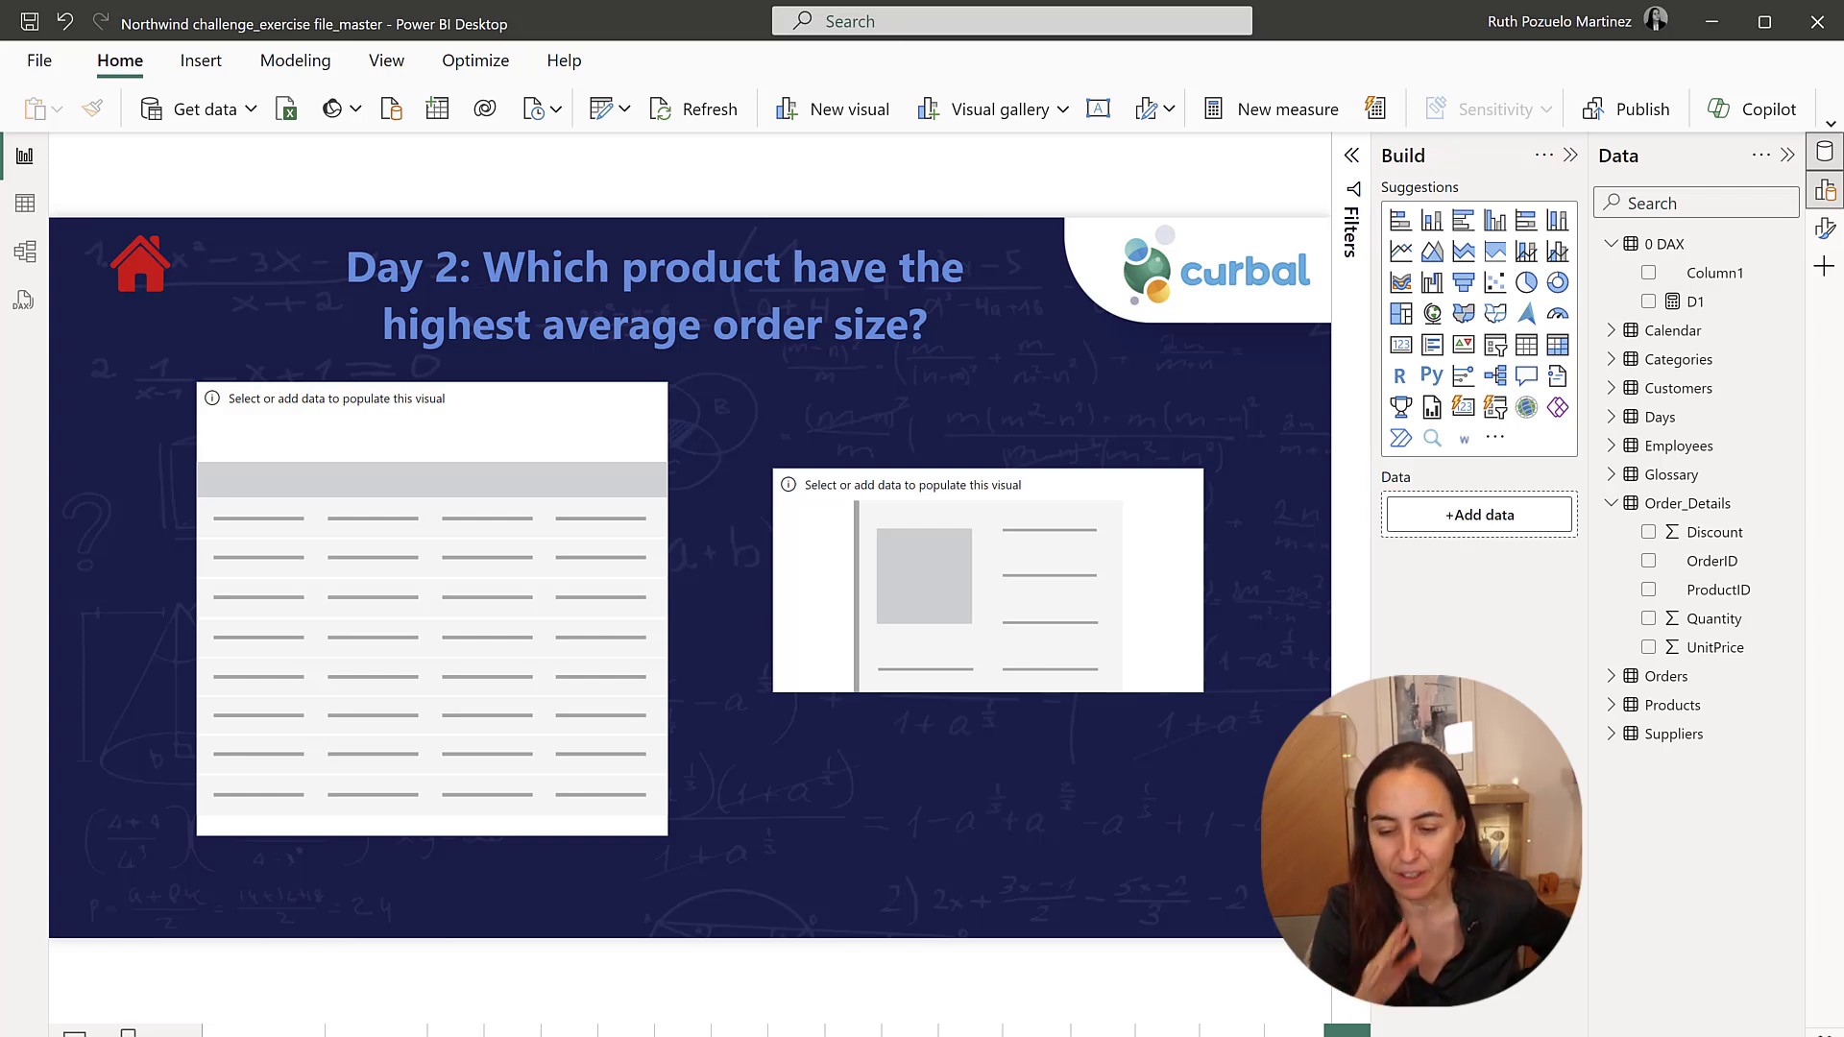
# Build a table with Products ProductID and ProductName plus Order_Details OrderID and Quantity
pyautogui.click(1610, 705)
pyautogui.moveTo(1718, 791); pyautogui.dragTo(365, 581)
pyautogui.moveTo(1730, 820); pyautogui.dragTo(436, 653)
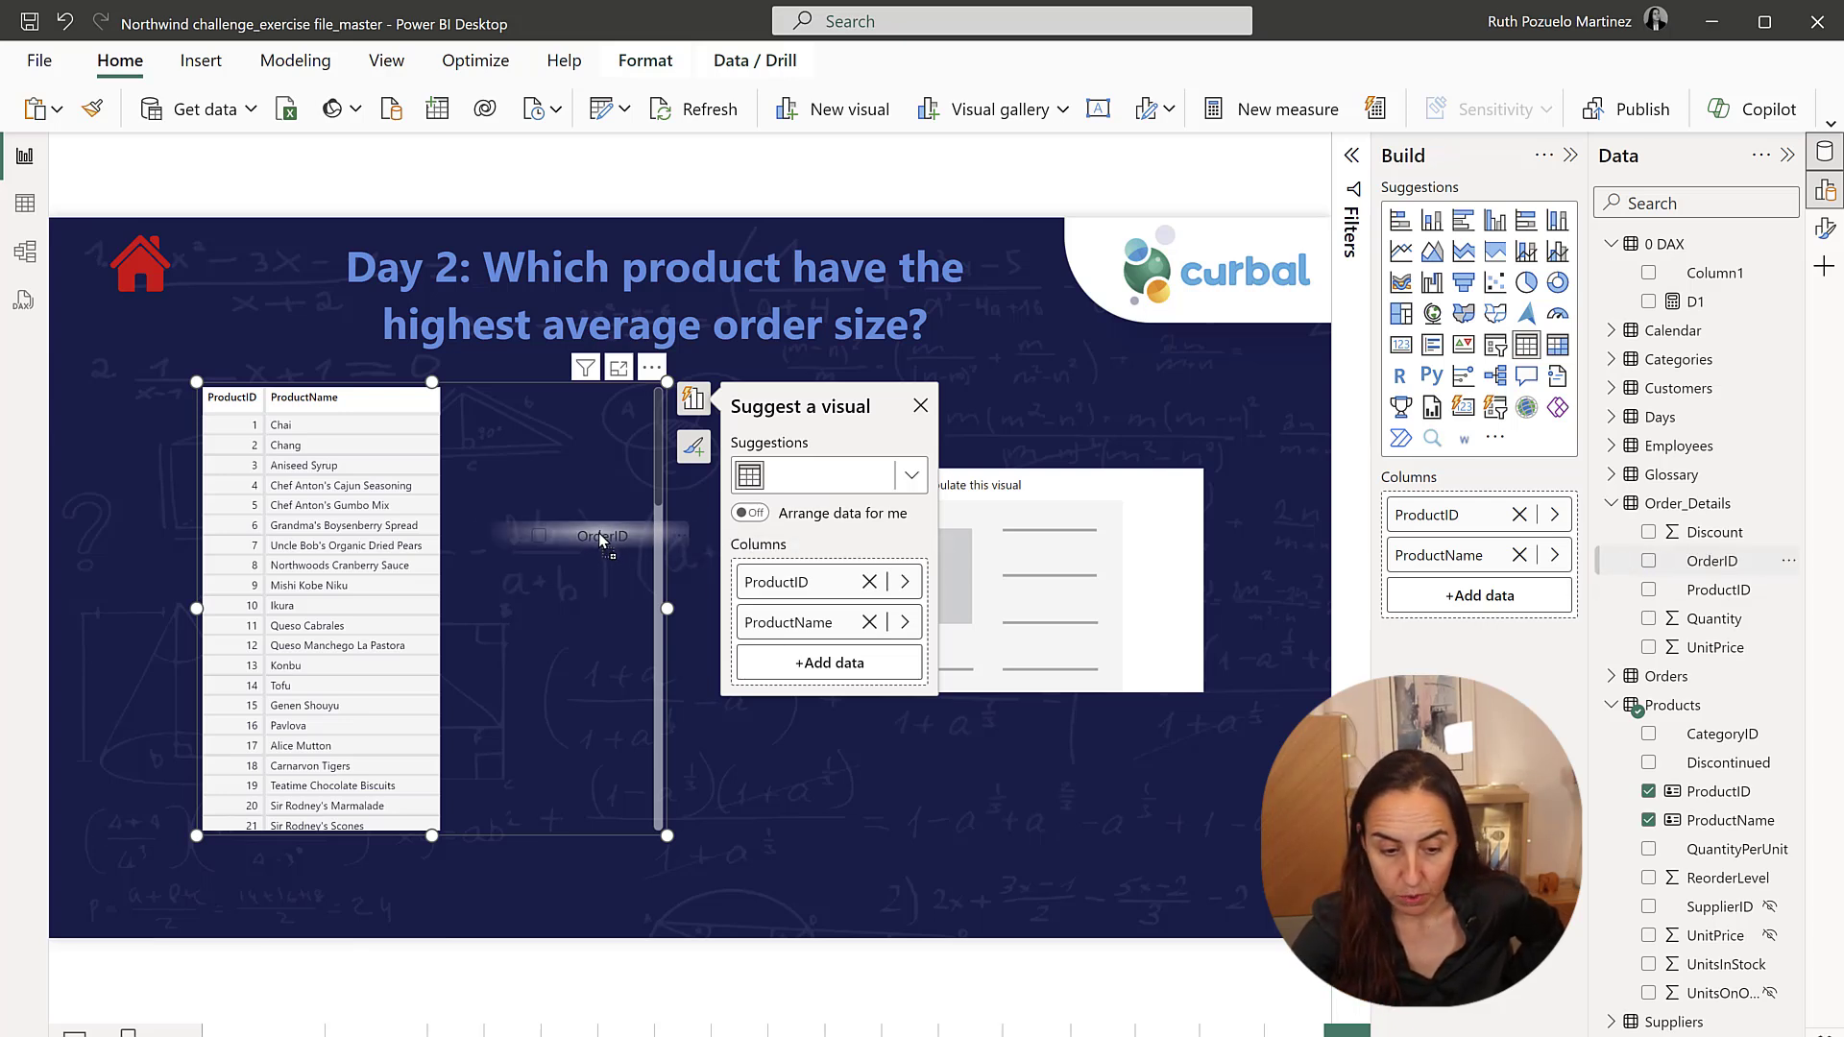
pyautogui.moveTo(1672, 564); pyautogui.dragTo(566, 528)
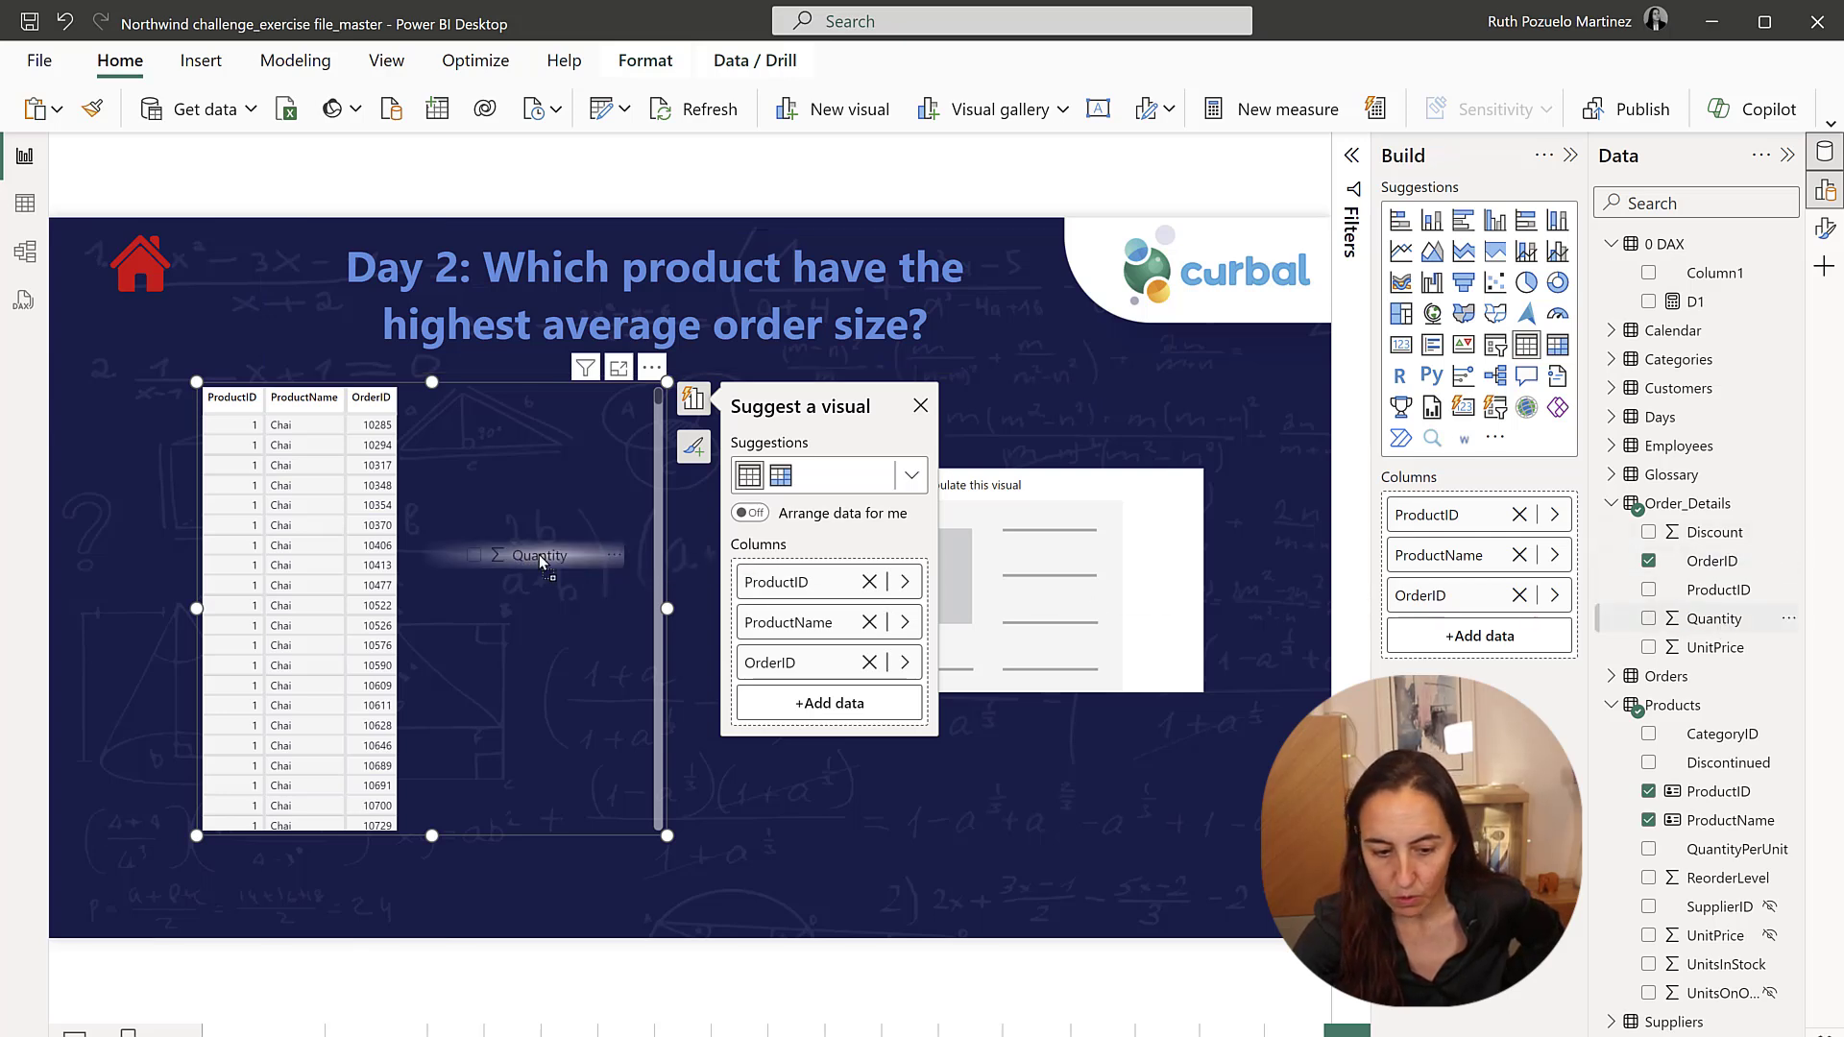
pyautogui.moveTo(1718, 626); pyautogui.dragTo(538, 553)
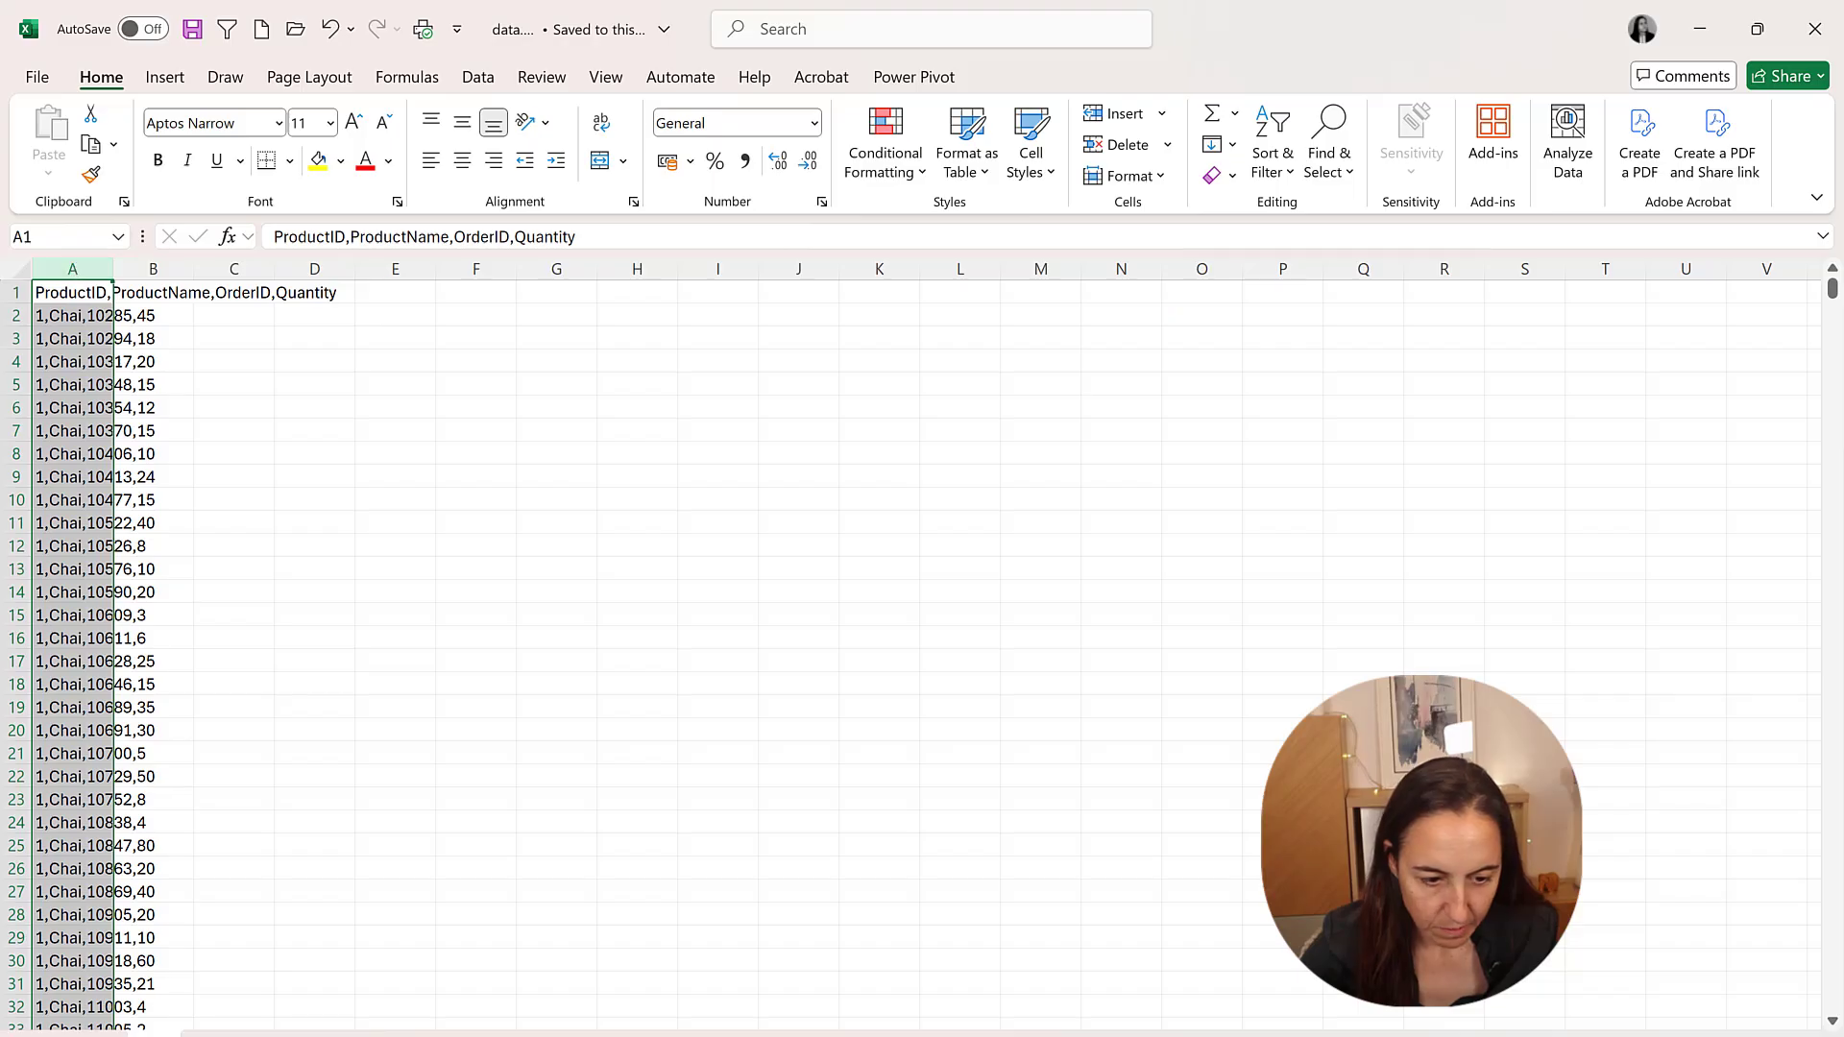
# Split column A into separate columns with Text to Columns, comma-delimited
pyautogui.click(477, 77)
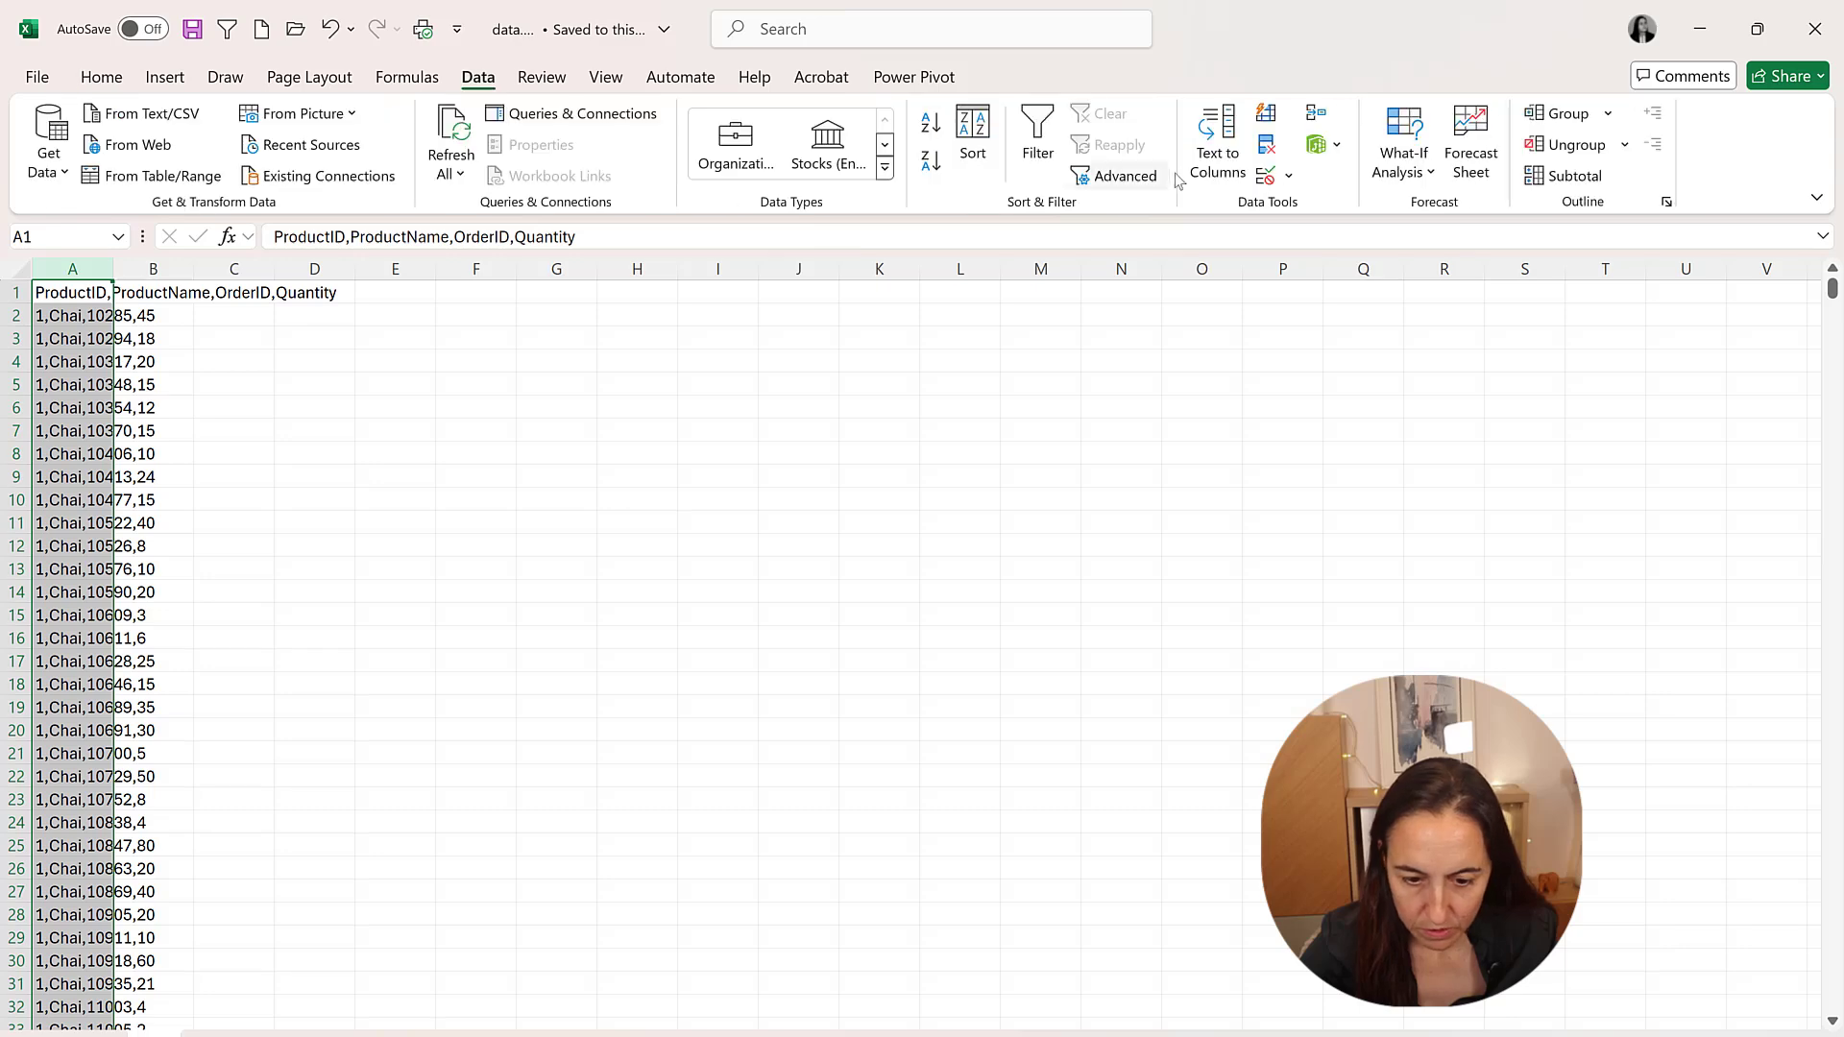
pyautogui.click(1218, 139)
pyautogui.click(1198, 861)
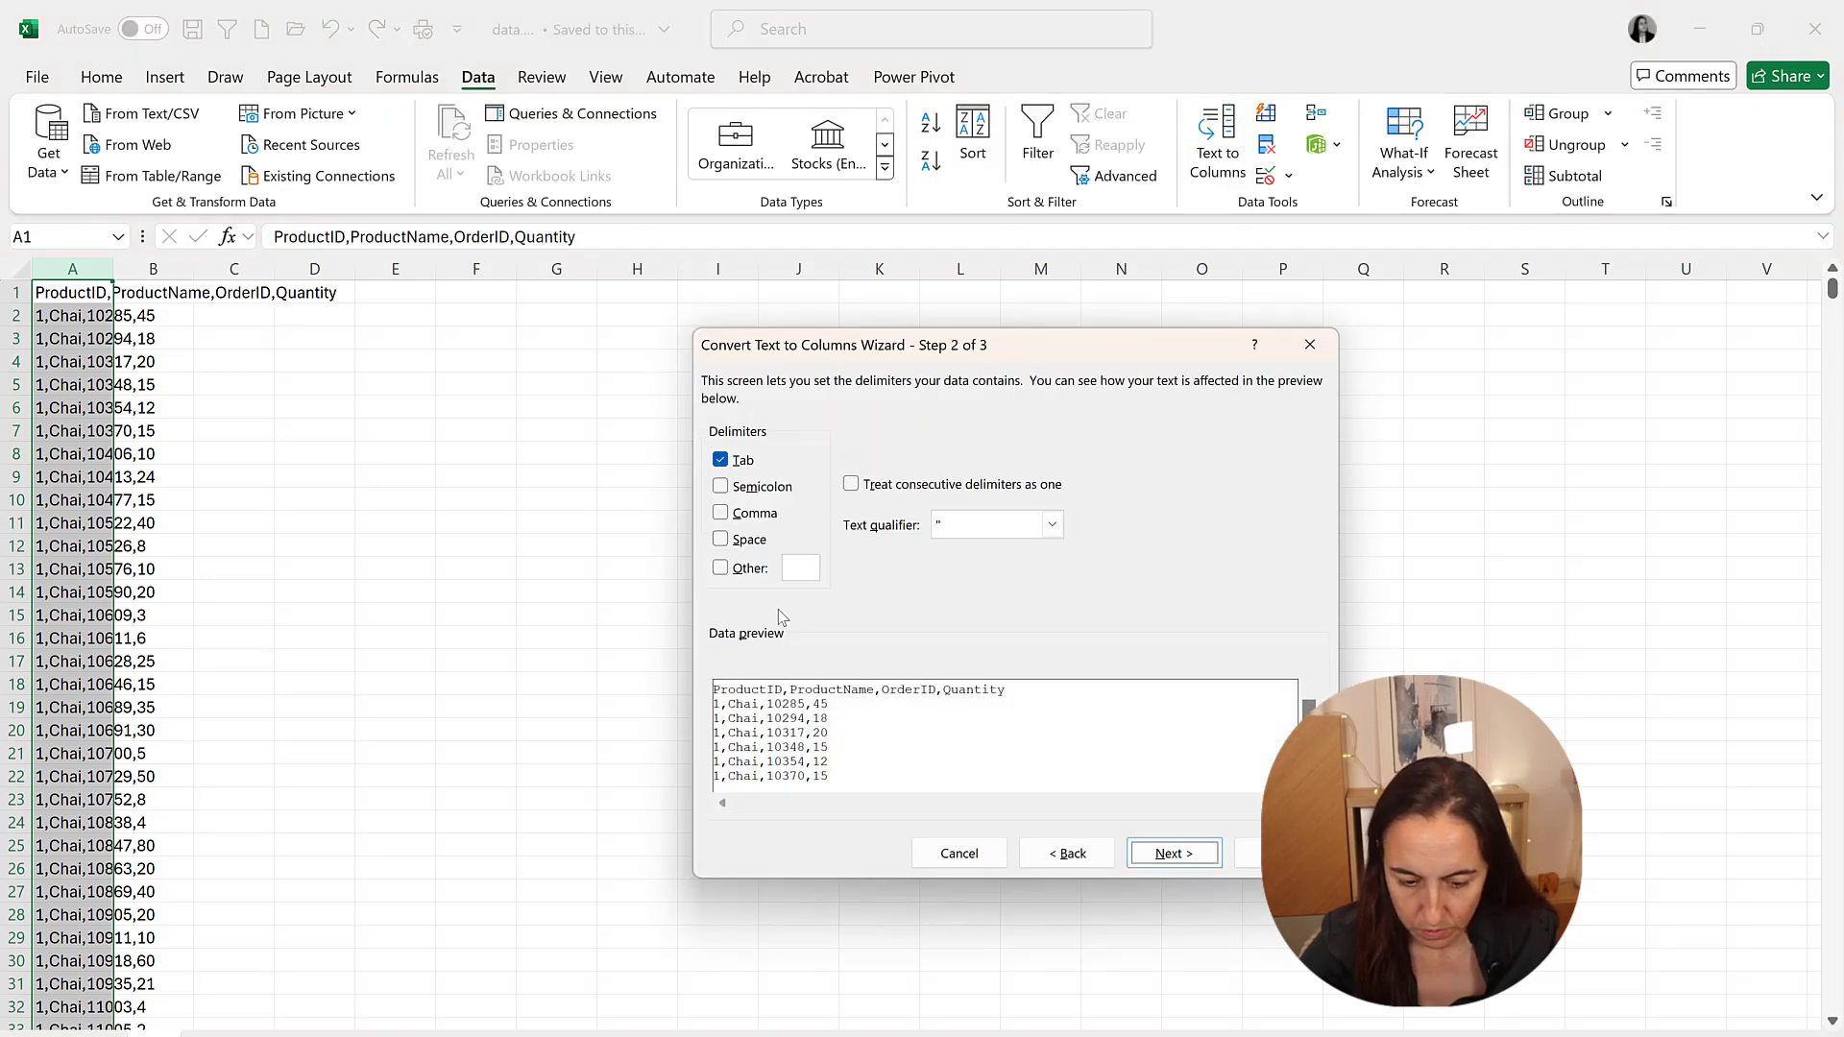
pyautogui.click(722, 513)
pyautogui.click(1248, 852)
pyautogui.click(619, 541)
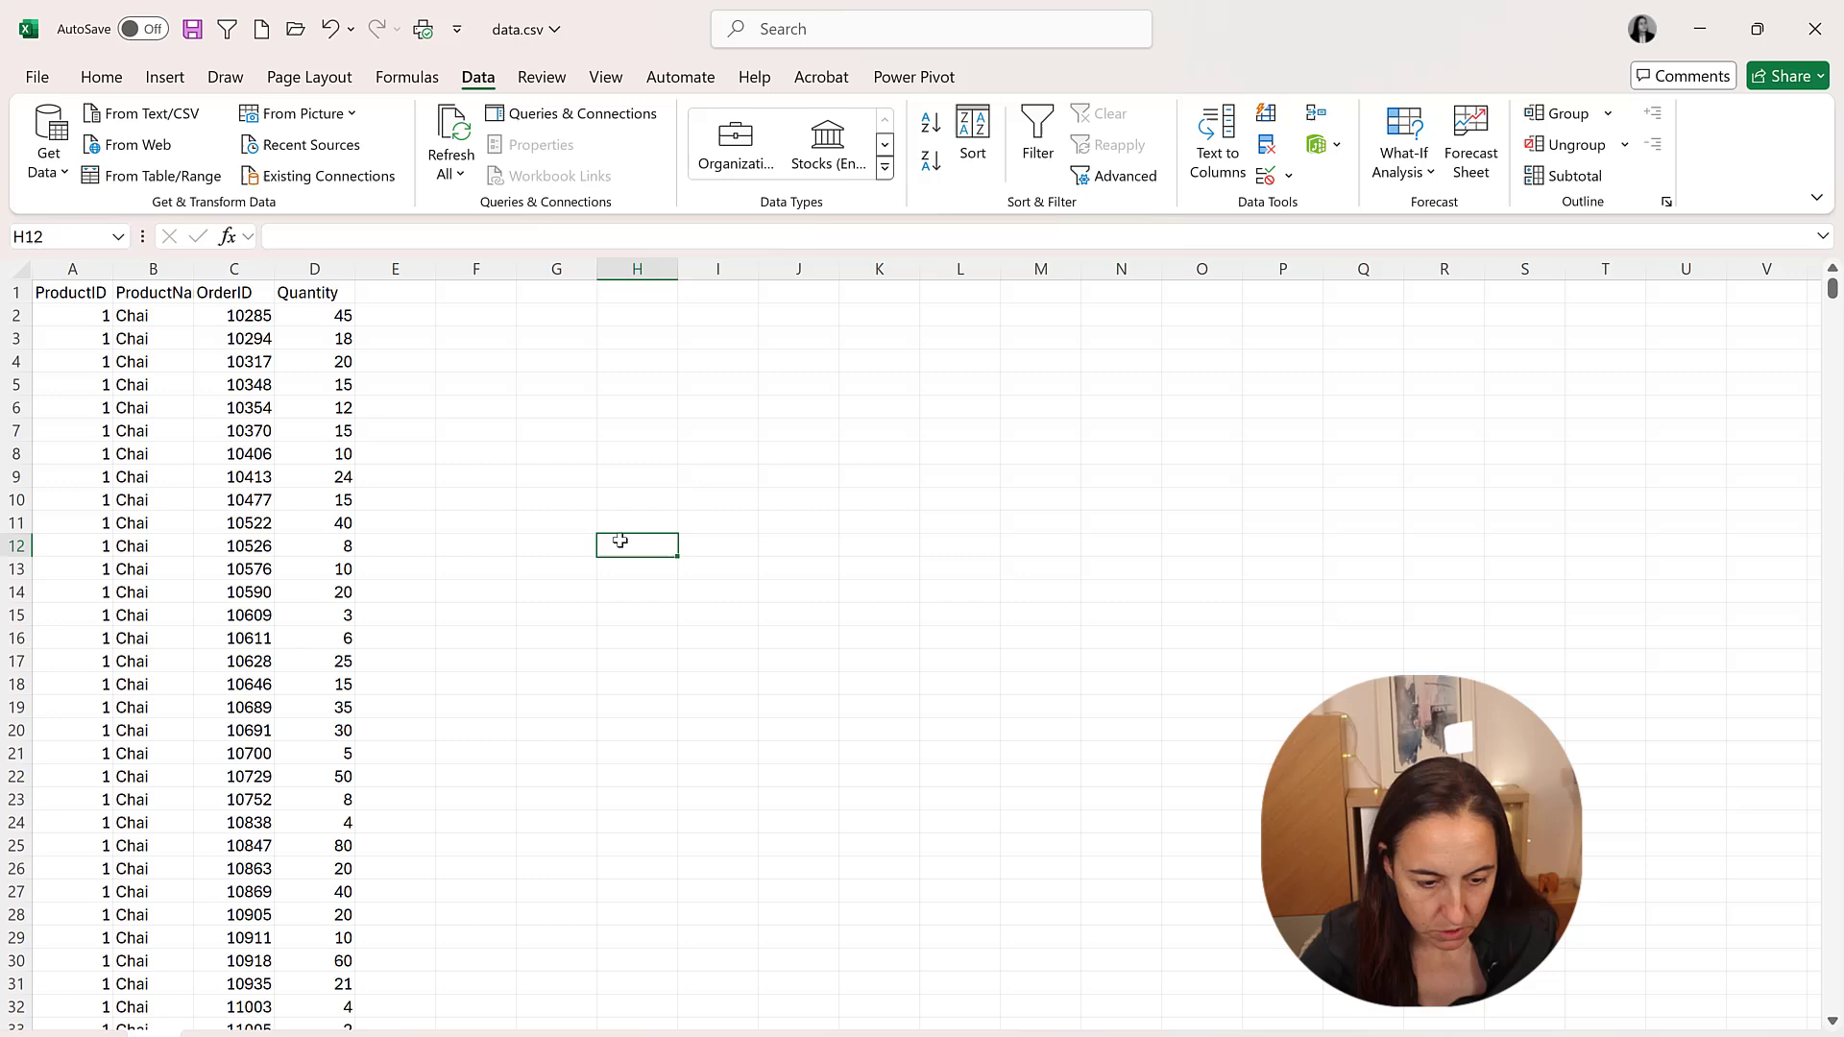
# Check the product name in B2 and scroll through the split rows
pyautogui.click(135, 319)
pyautogui.scroll(-2, 173, 382)
pyautogui.scroll(-4, 173, 391)
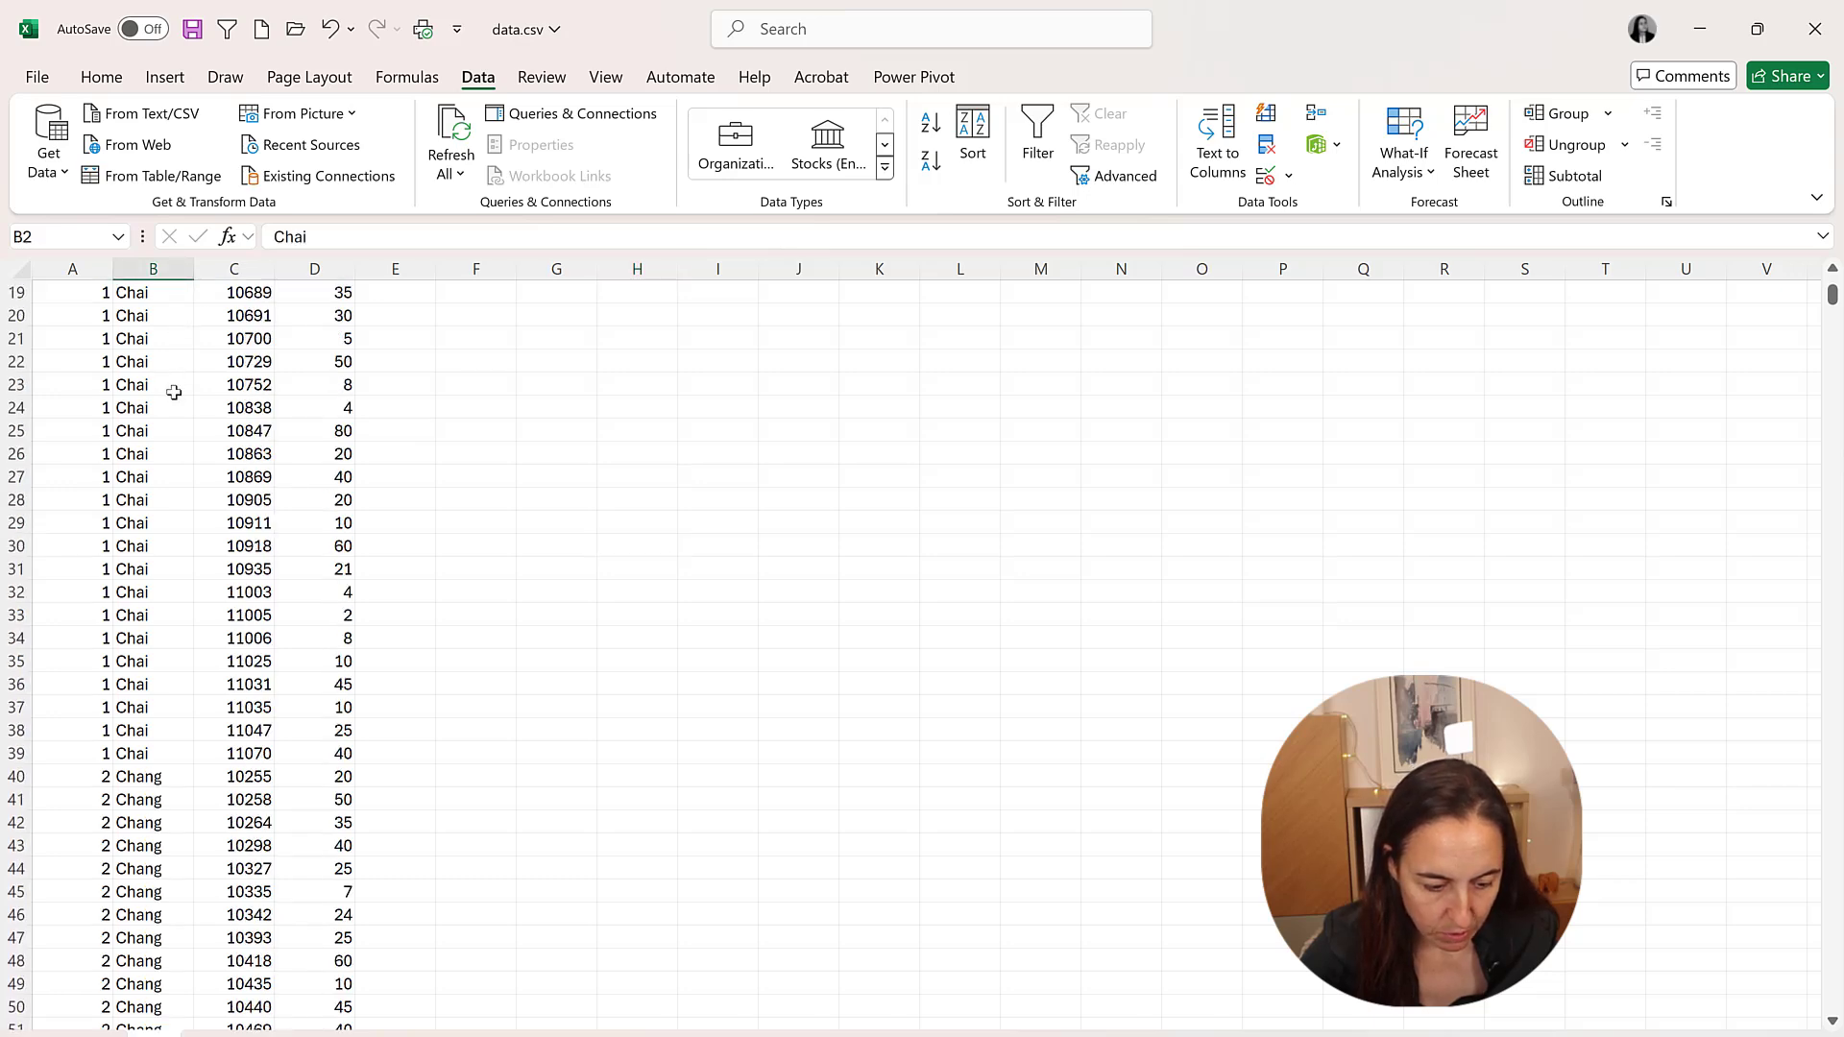
pyautogui.scroll(2, 211, 397)
pyautogui.scroll(4, 211, 397)
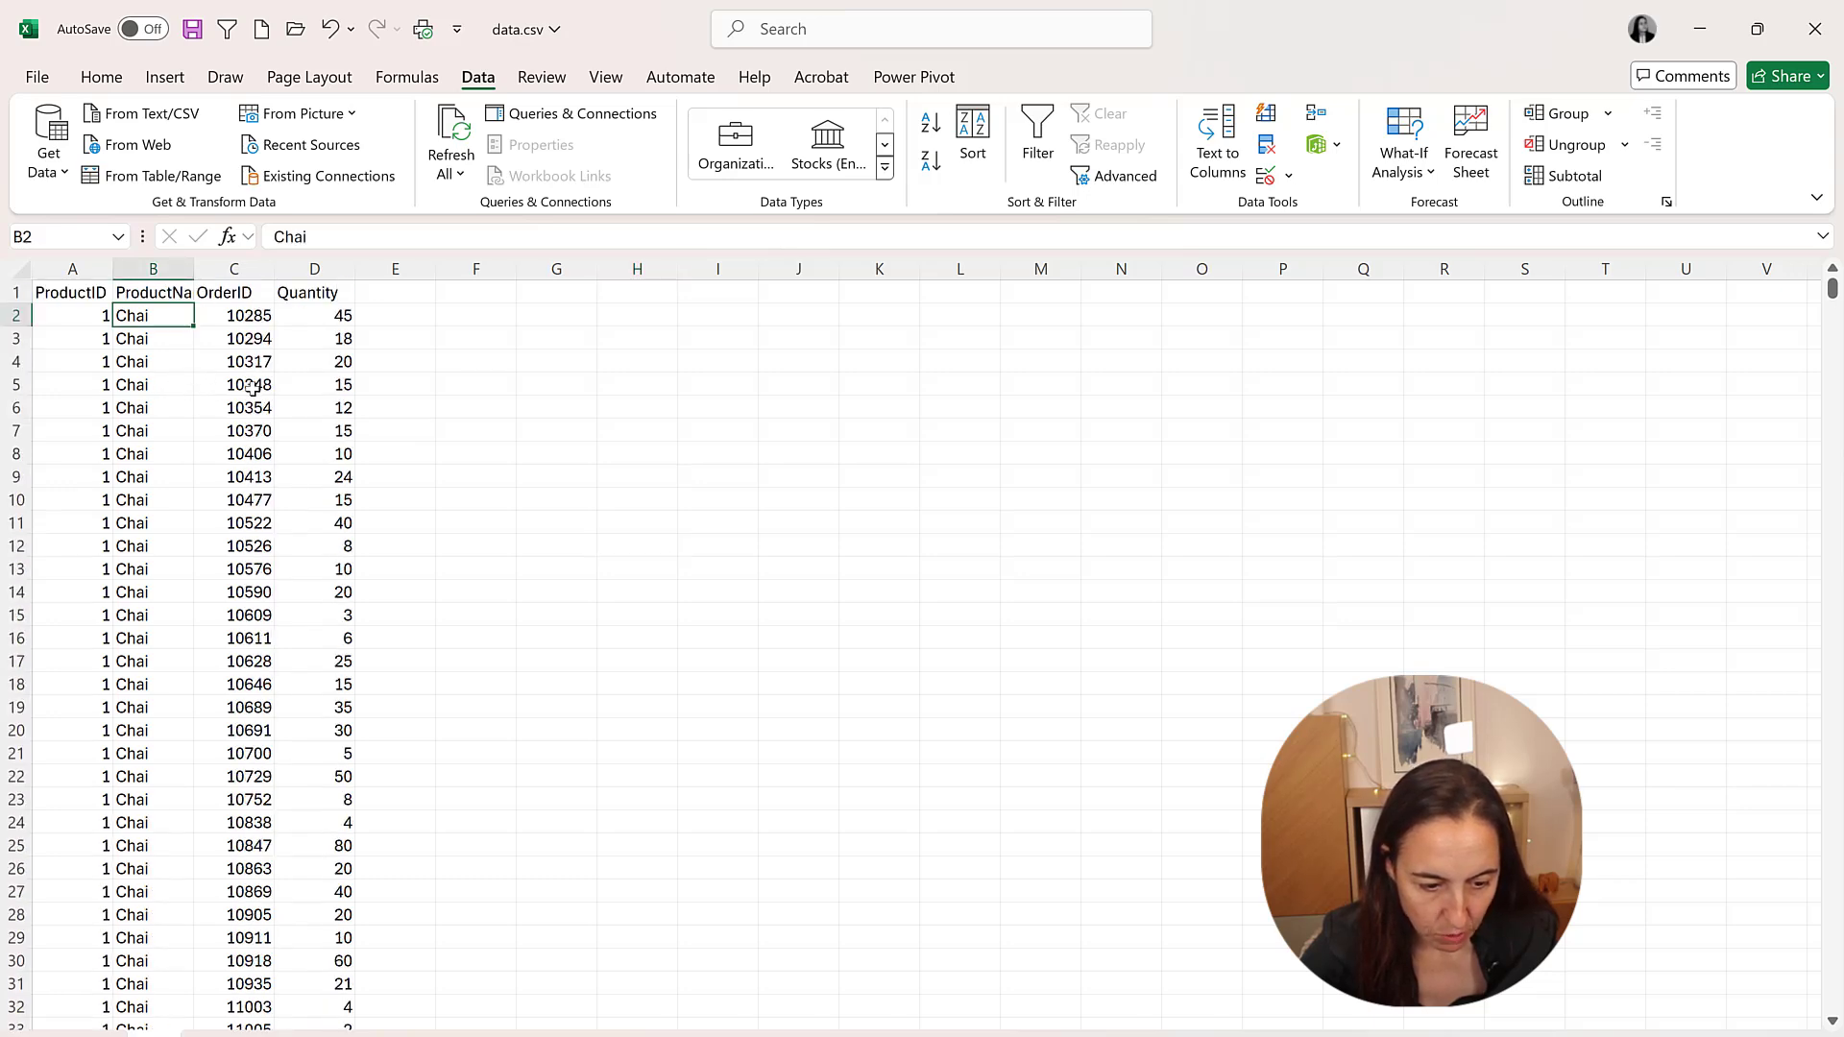
# Enter =AVERAGE(D2:D39) in E2 to average Chai's quantities, about 21.79
pyautogui.click(440, 318)
pyautogui.write('=a')
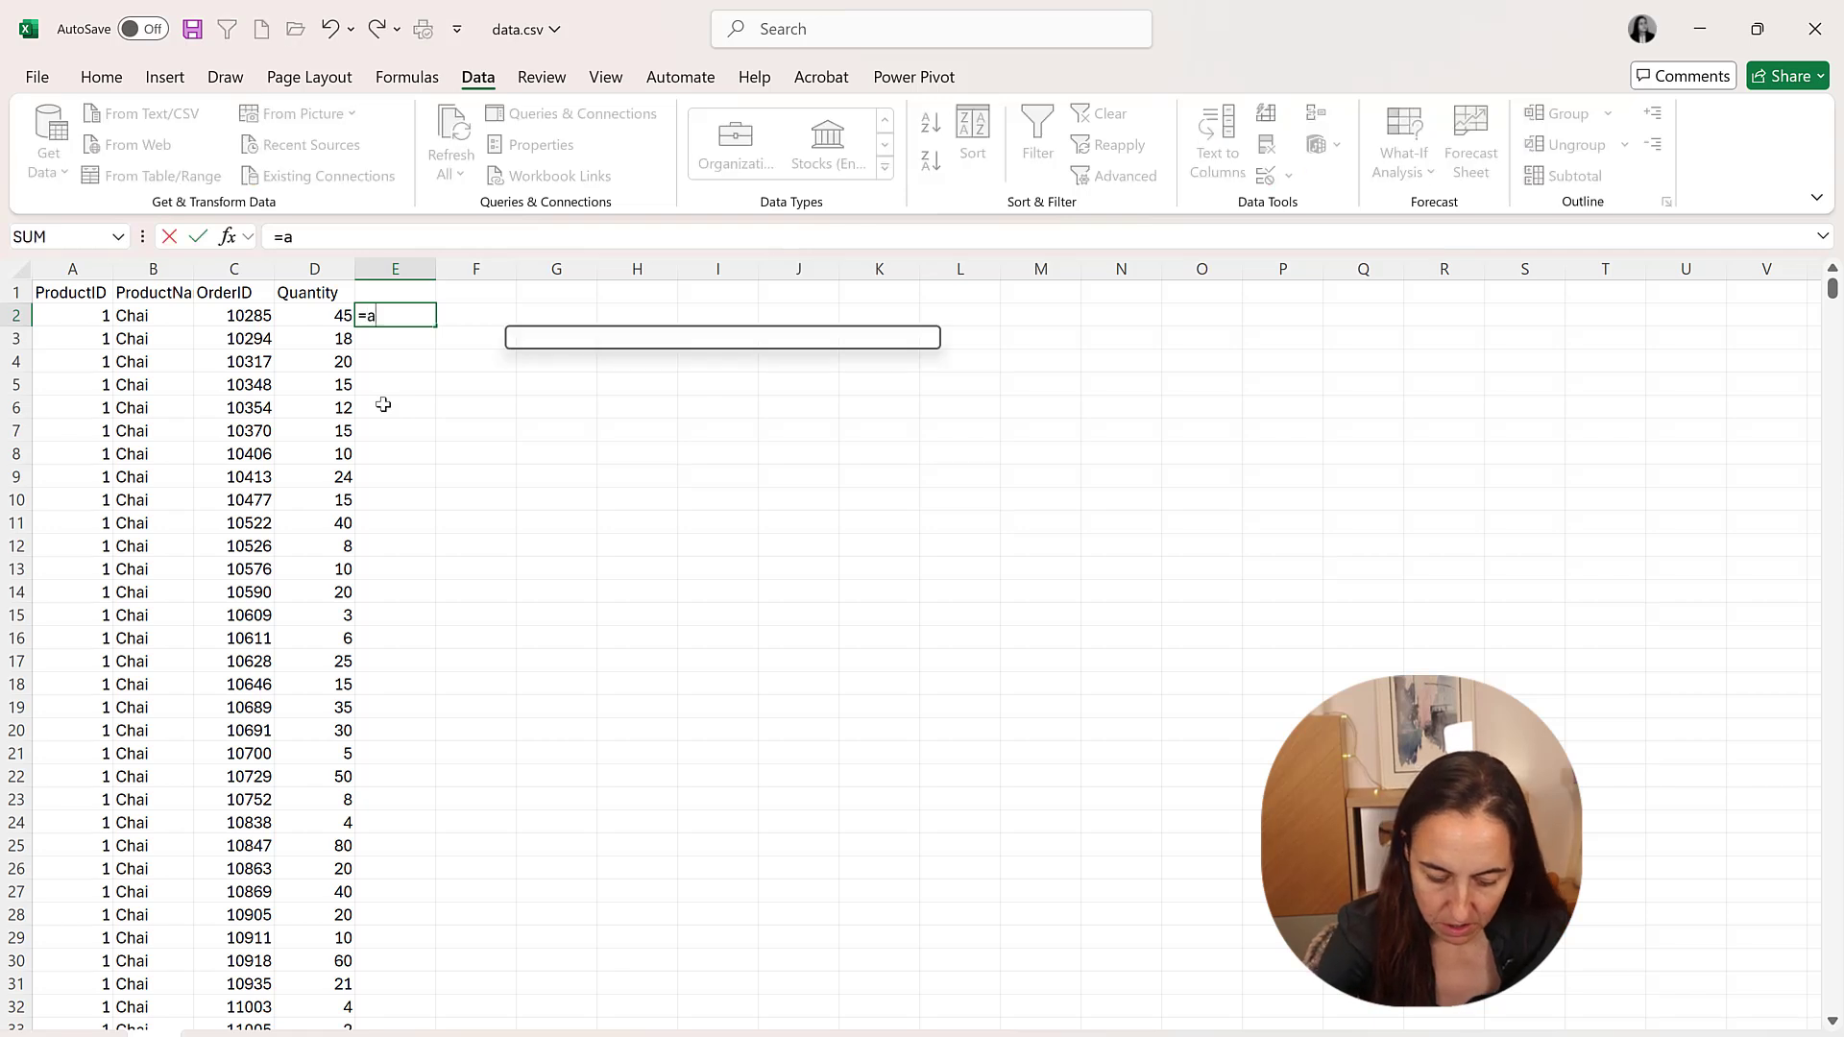
pyautogui.write('verag')
pyautogui.press('Tab')
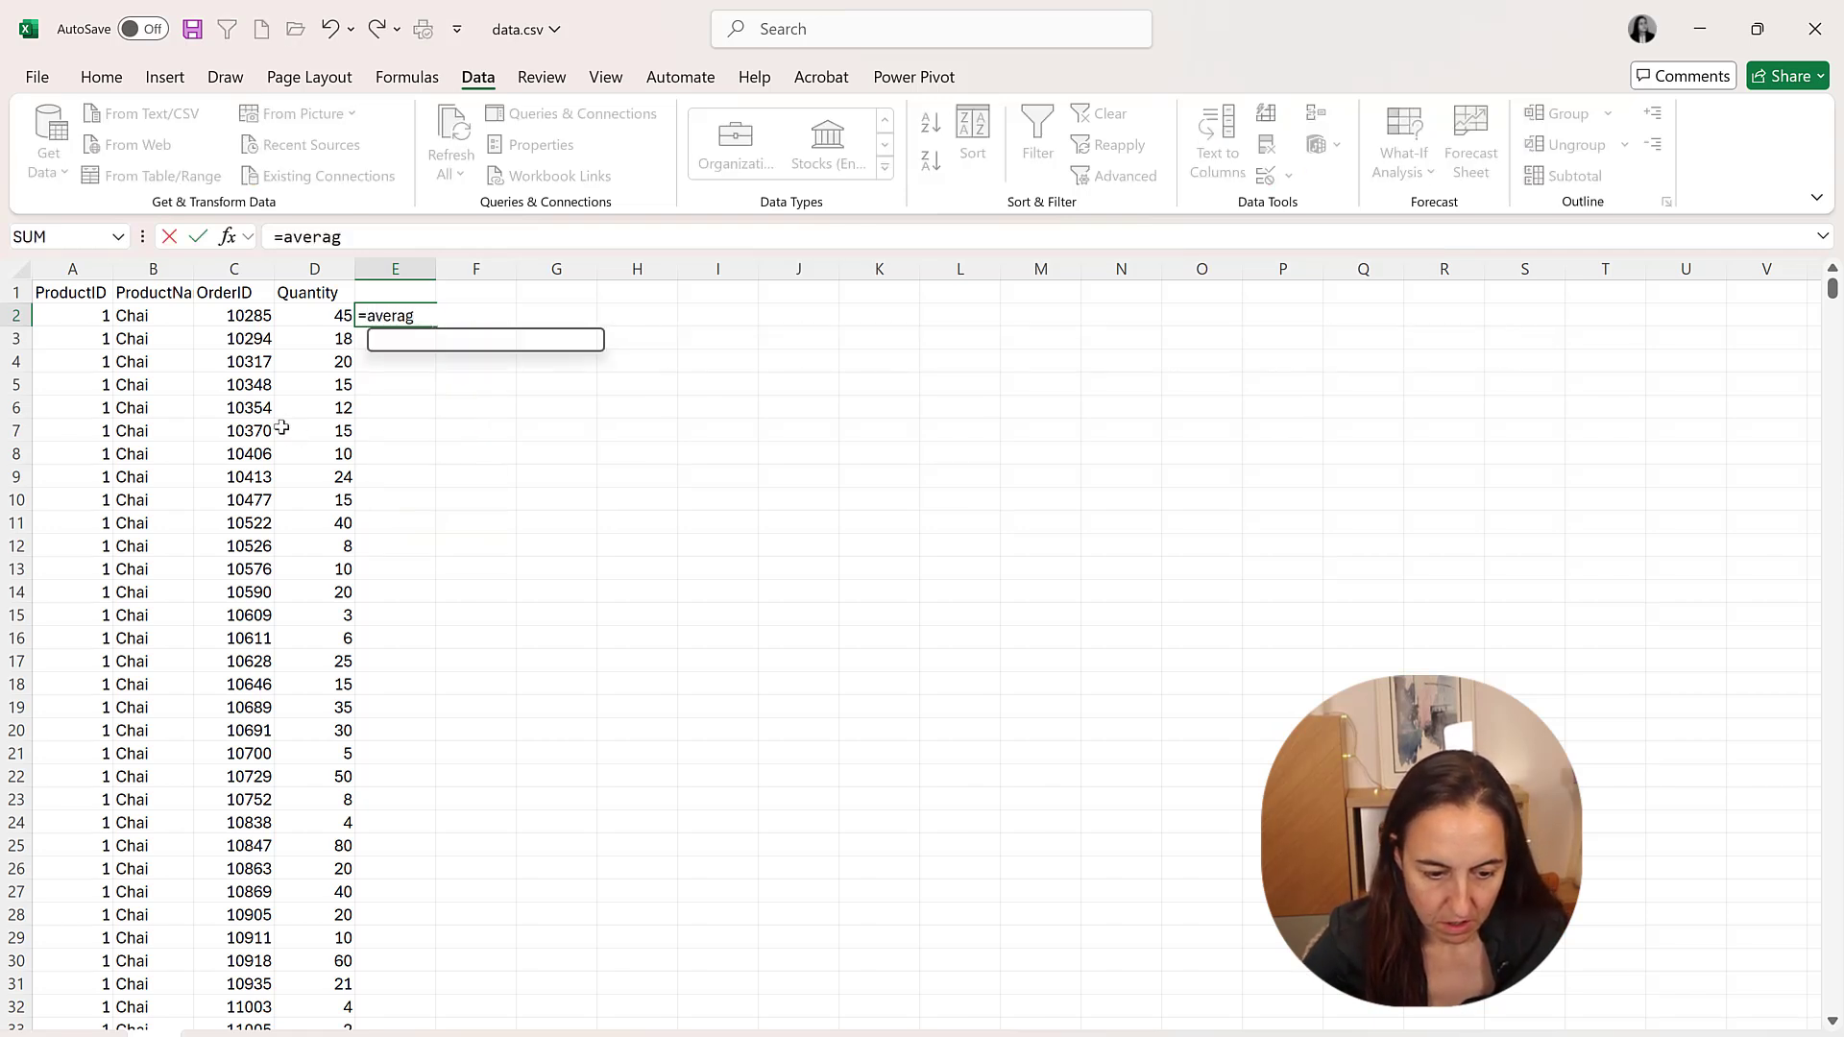
pyautogui.moveTo(330, 316)
pyautogui.mouseDown()
pyautogui.moveTo(344, 1004)
pyautogui.moveTo(331, 906)
pyautogui.mouseUp()
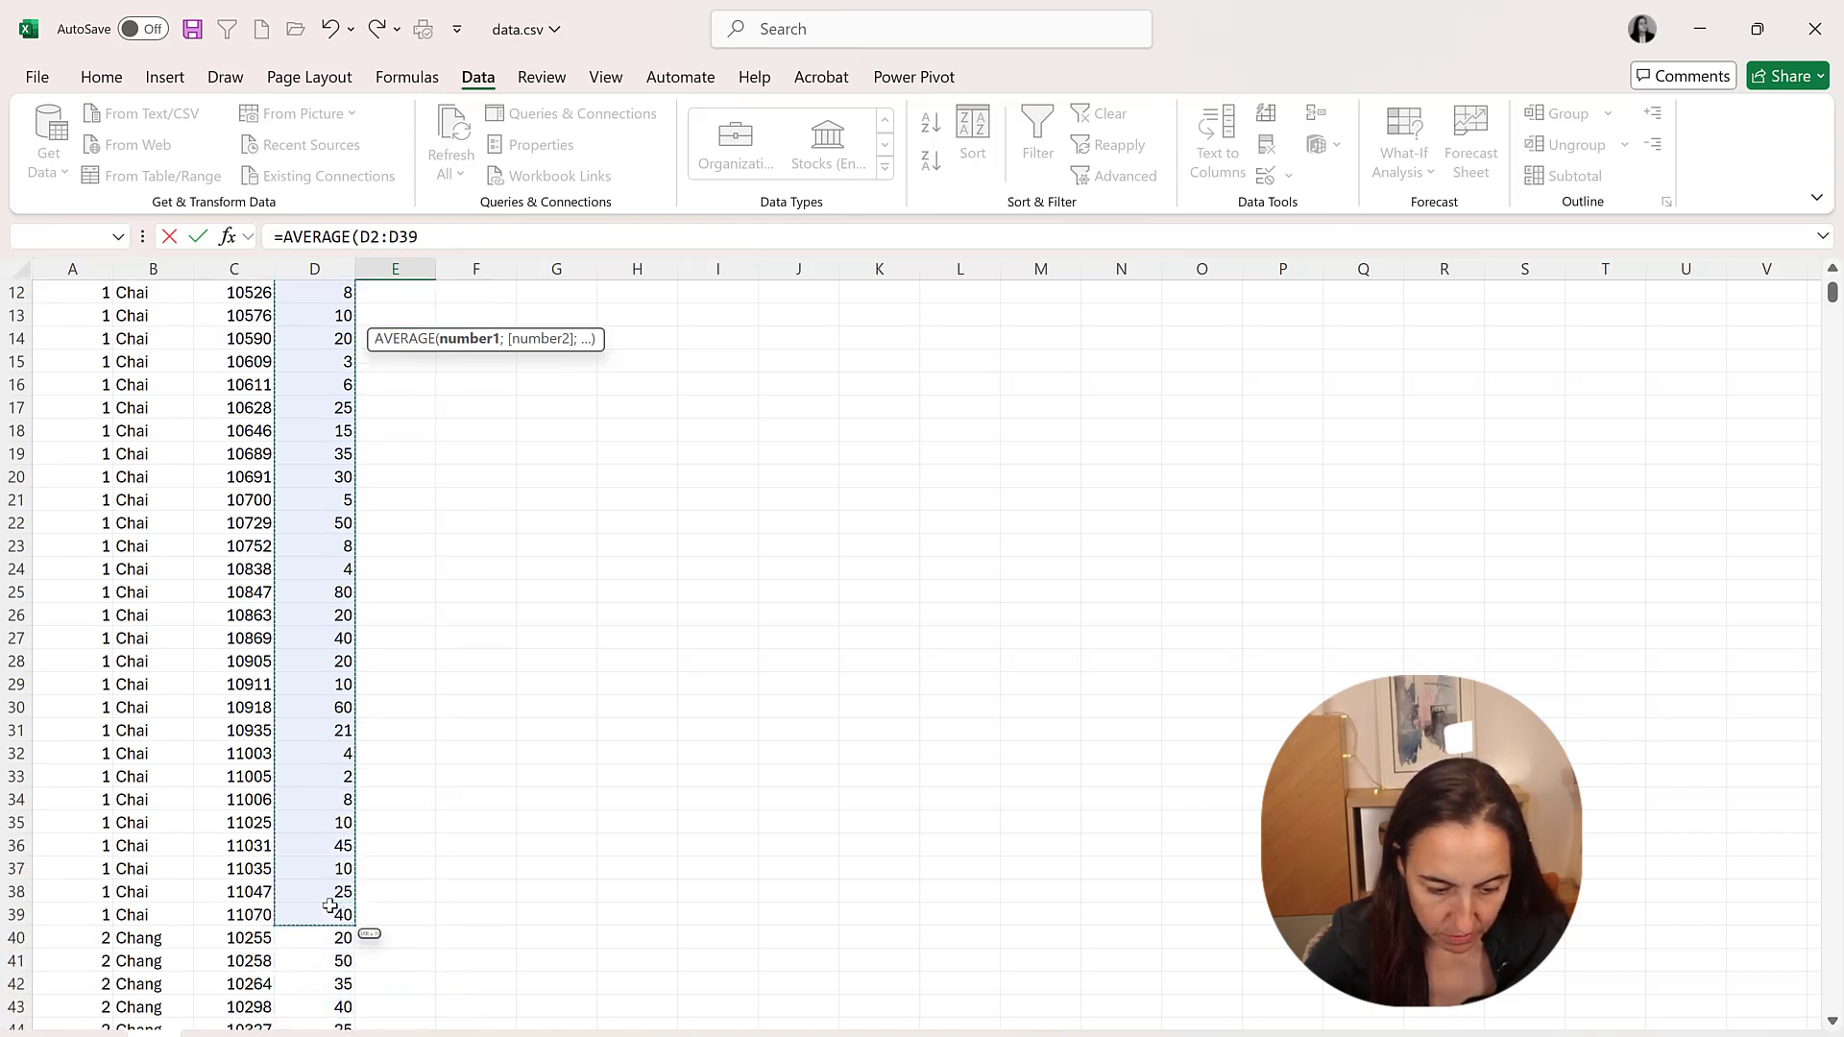
pyautogui.press('Return')
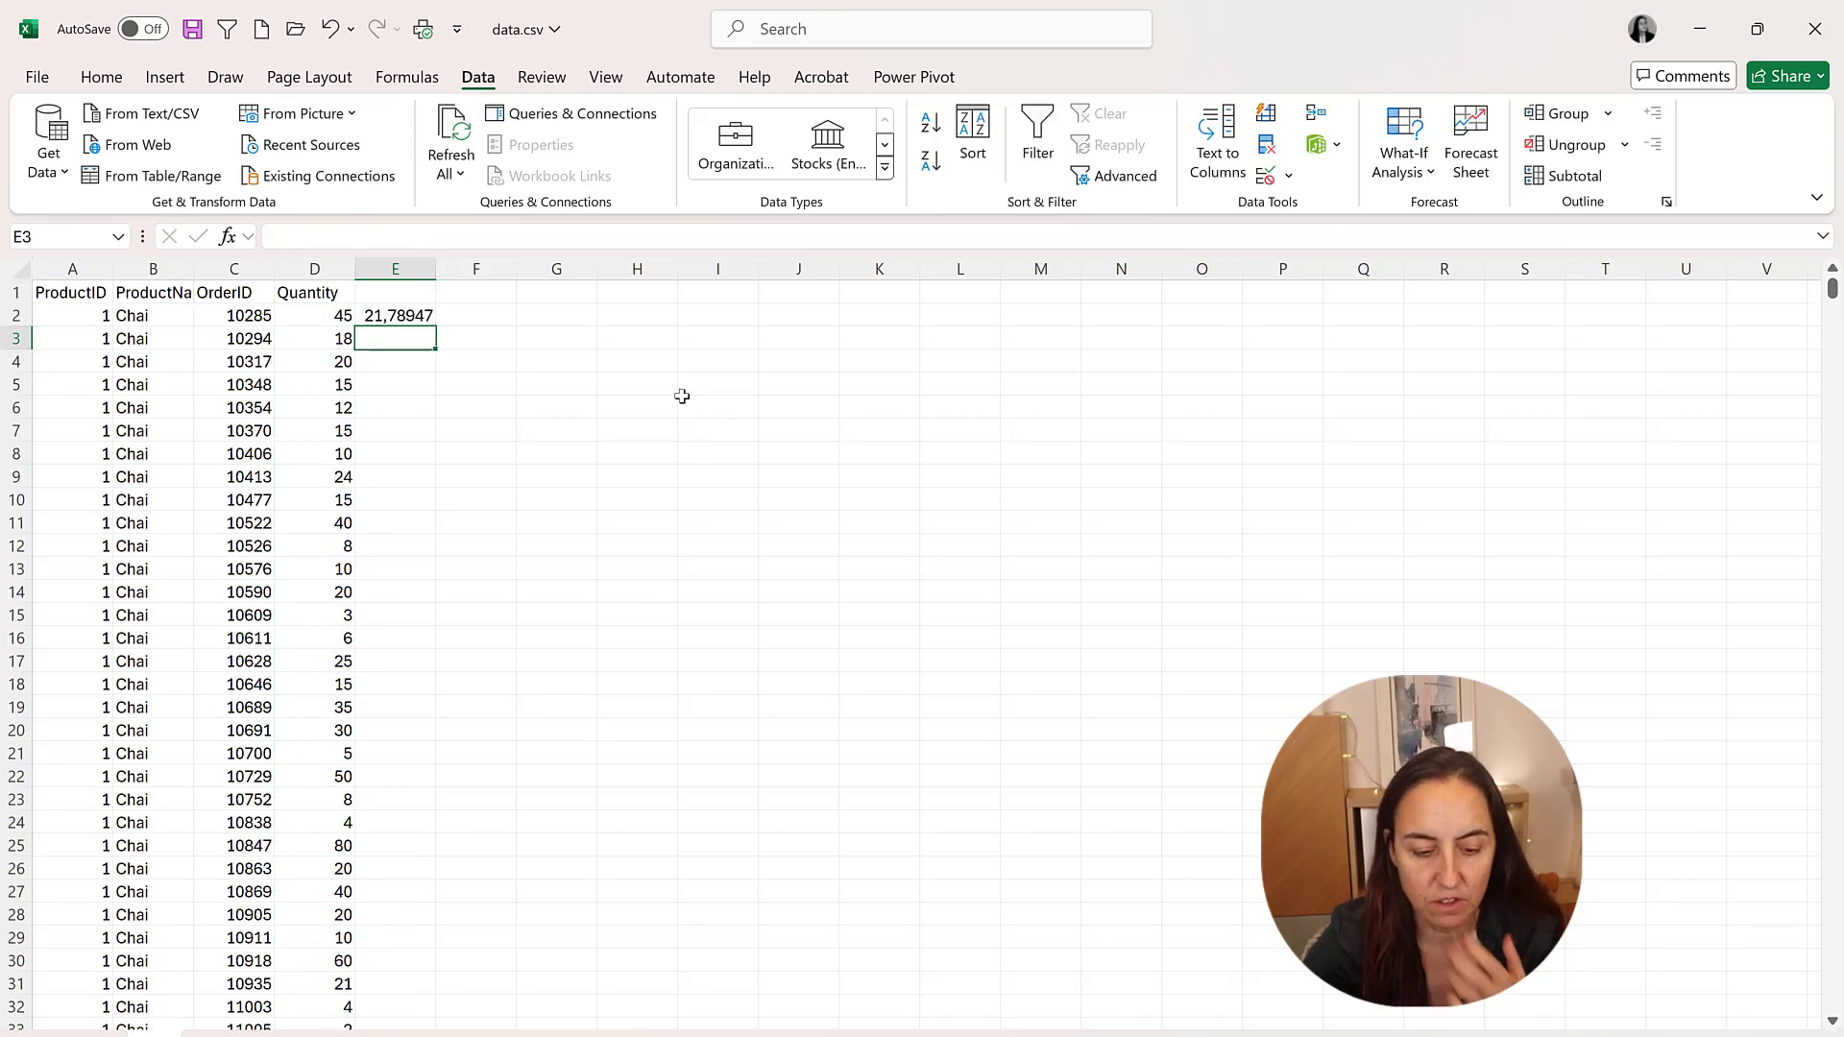
pyautogui.click(404, 318)
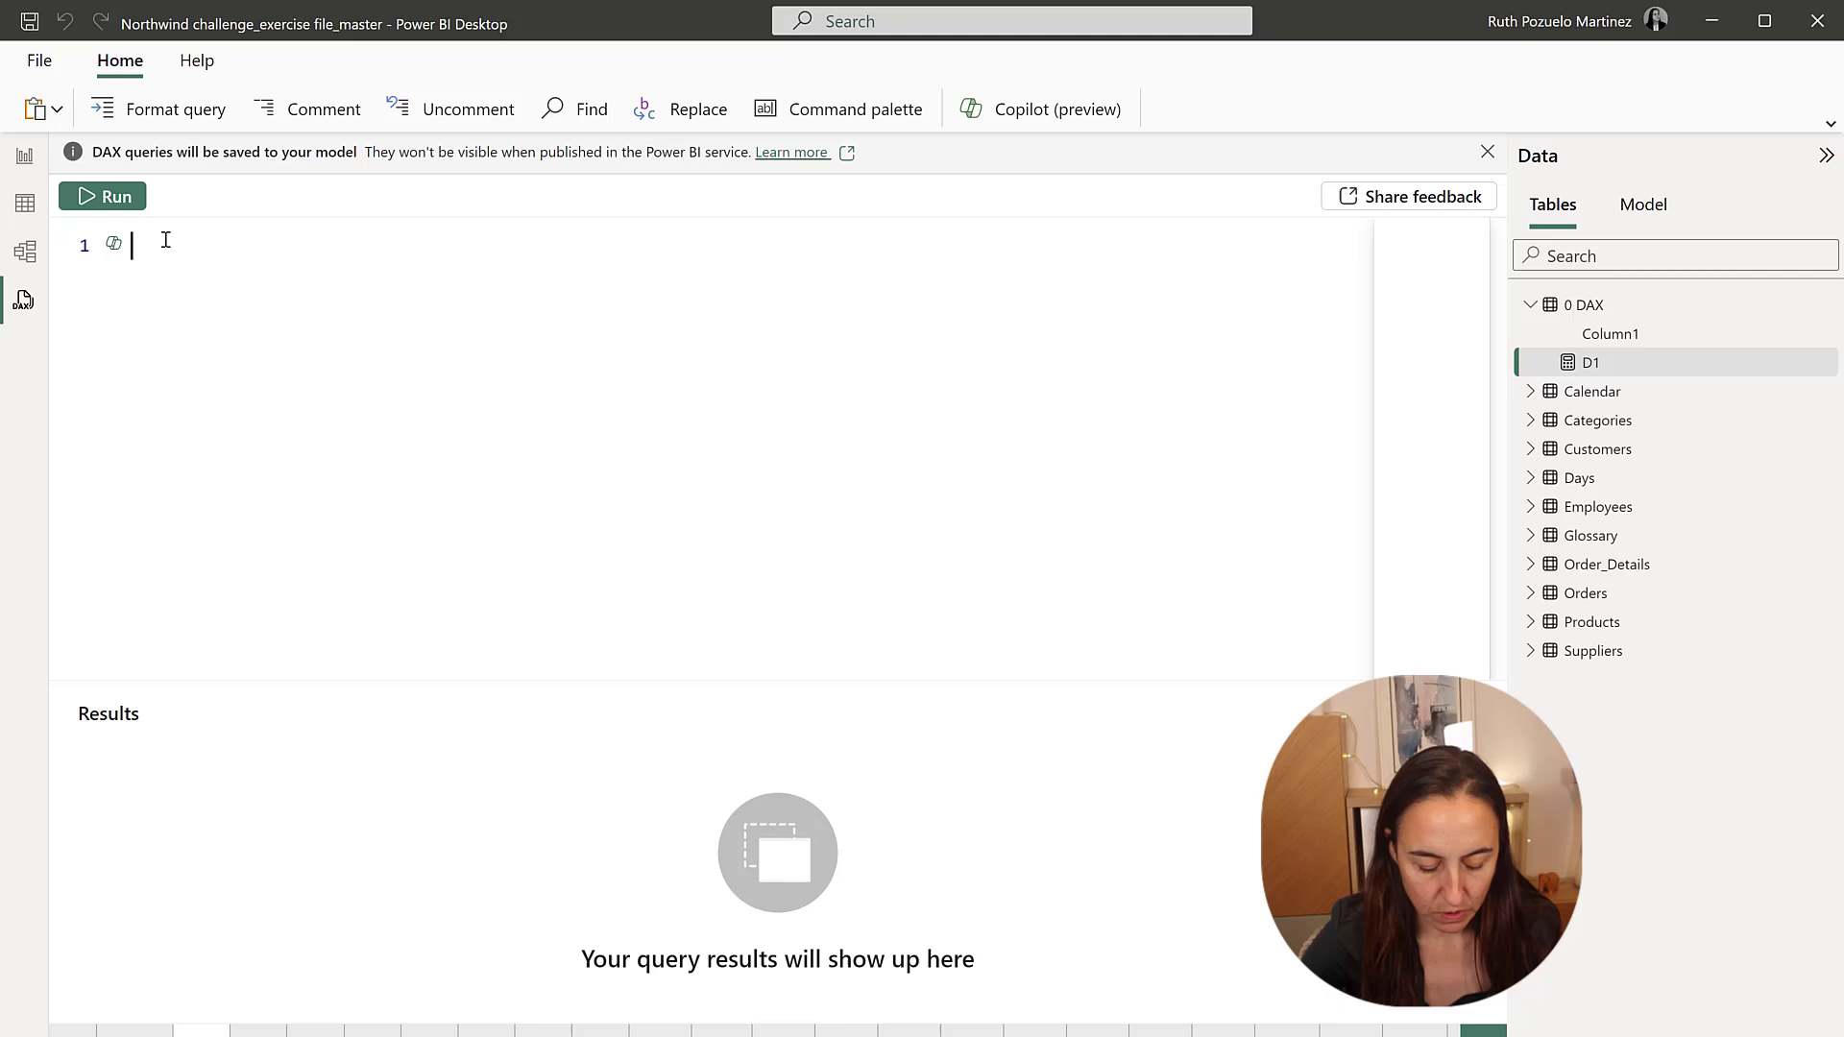
# Start the DAX query with EVALUATE on its own line
pyautogui.write('eve')
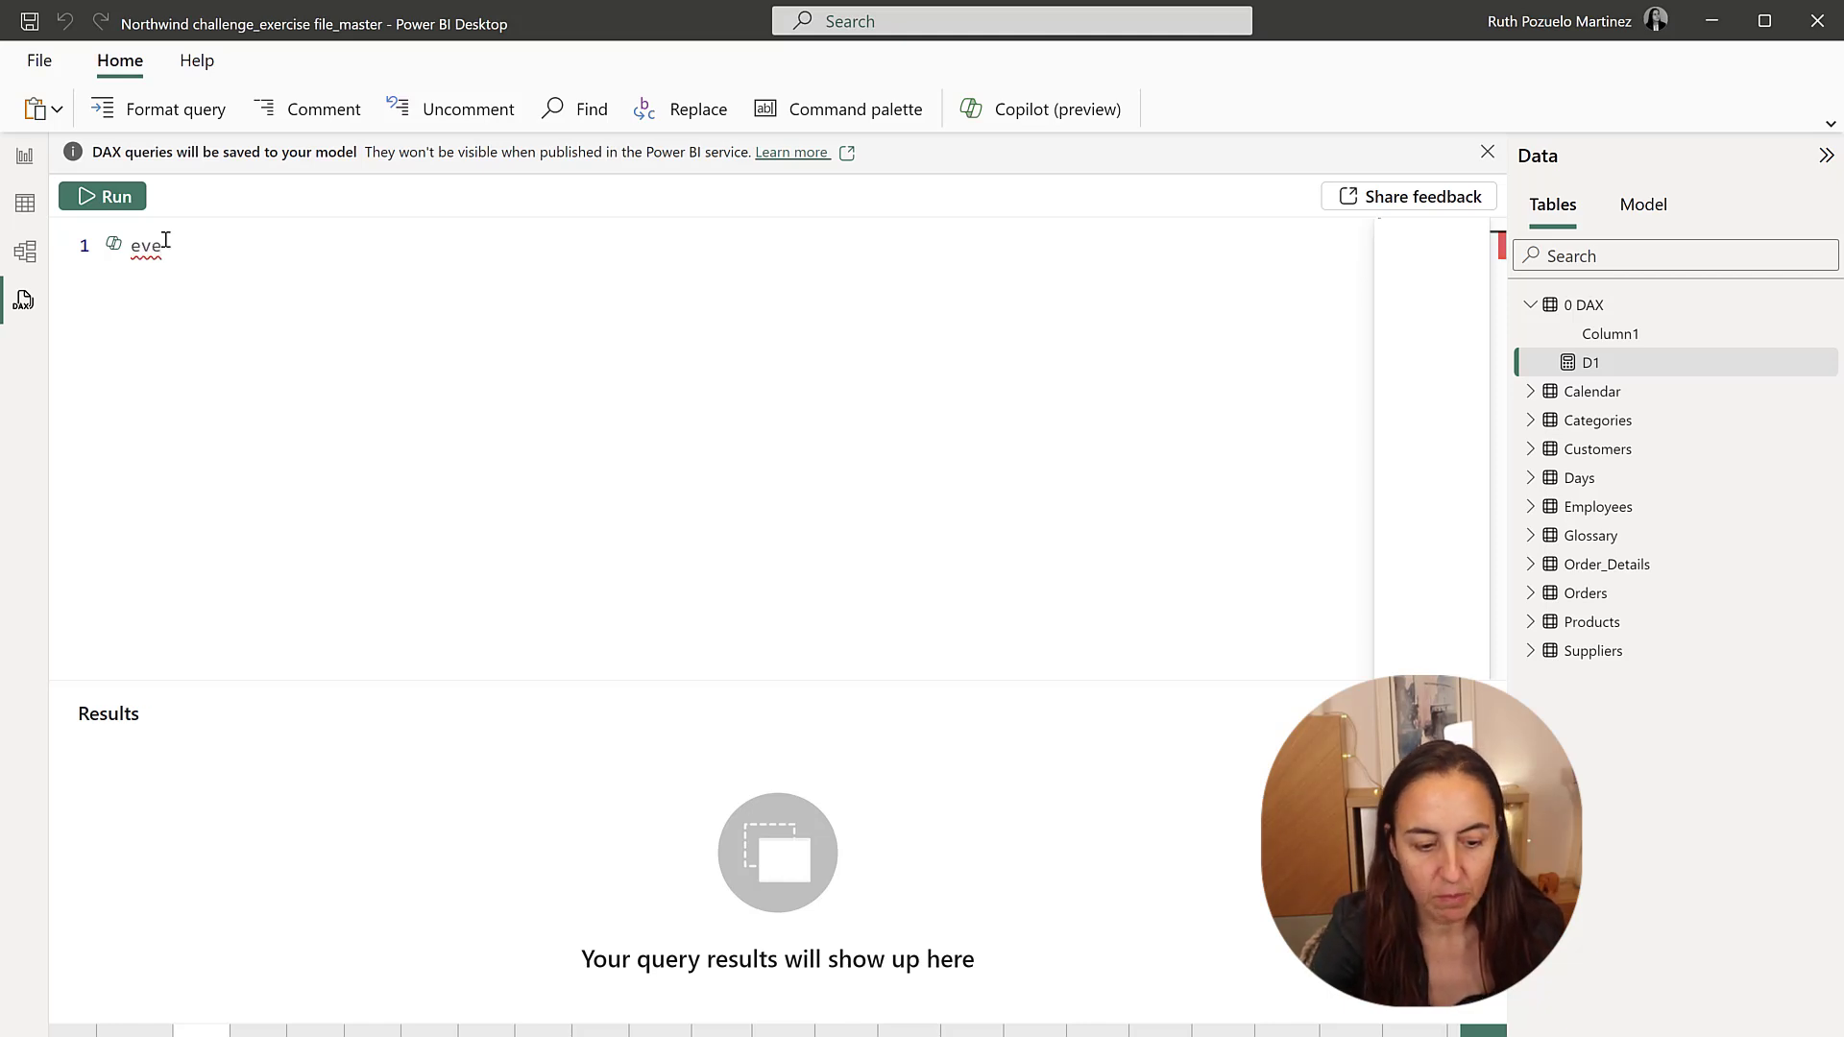
pyautogui.press('BackSpace')
pyautogui.write('a')
pyautogui.press('Tab')
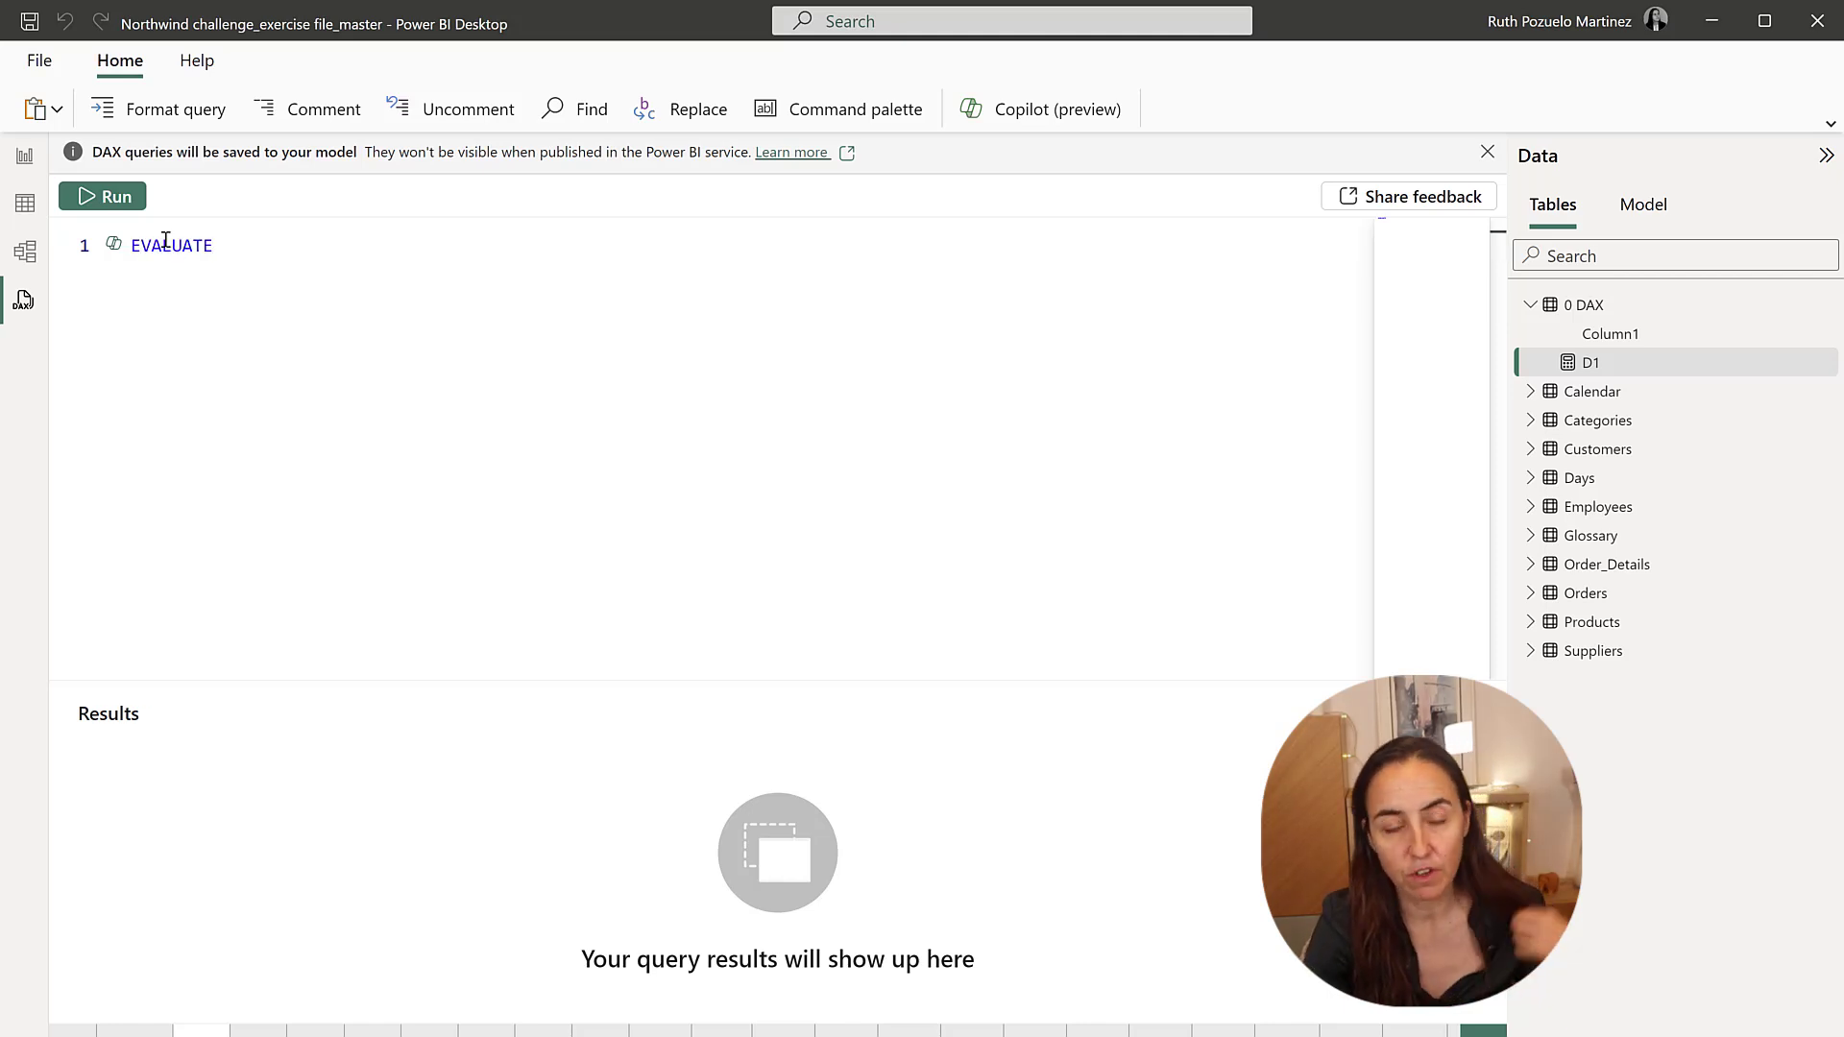
pyautogui.press('Return')
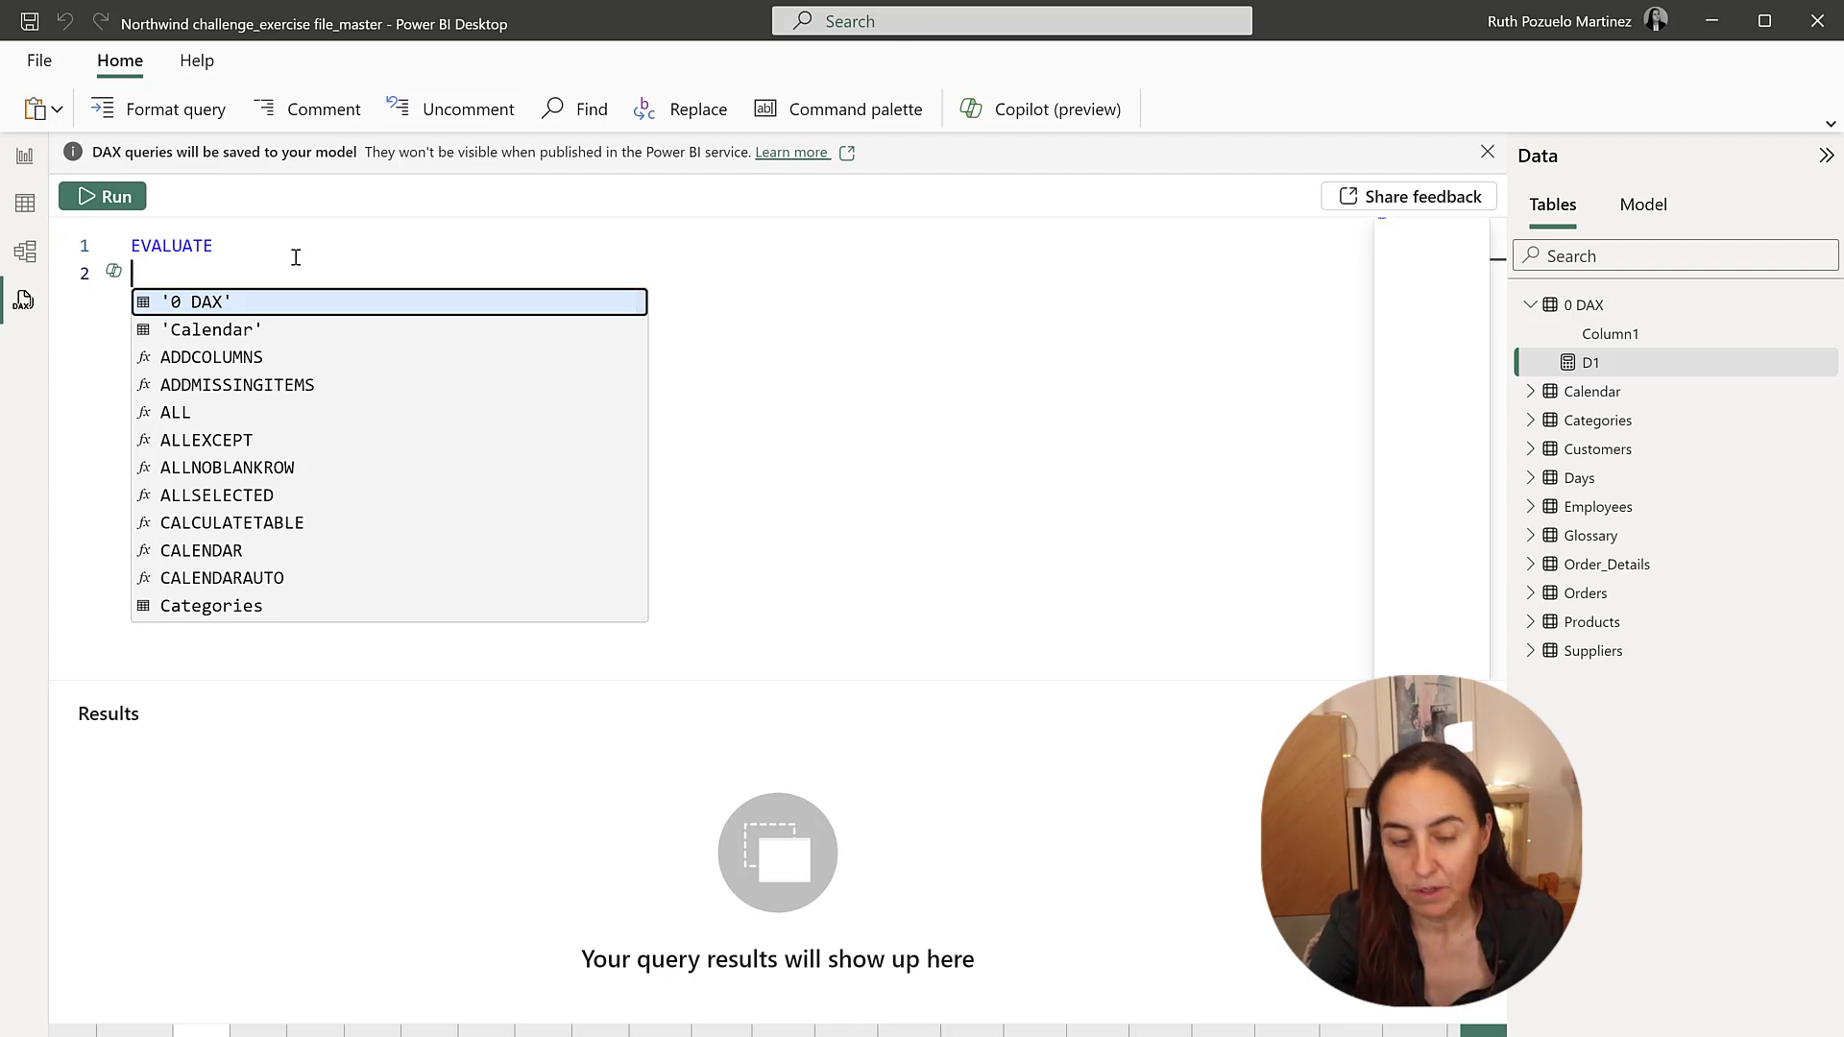
# Add SUMMARIZE over Products grouped by Products[ProductID] and Products[ProductName]
pyautogui.write('sum')
pyautogui.press('Tab')
pyautogui.write('p')
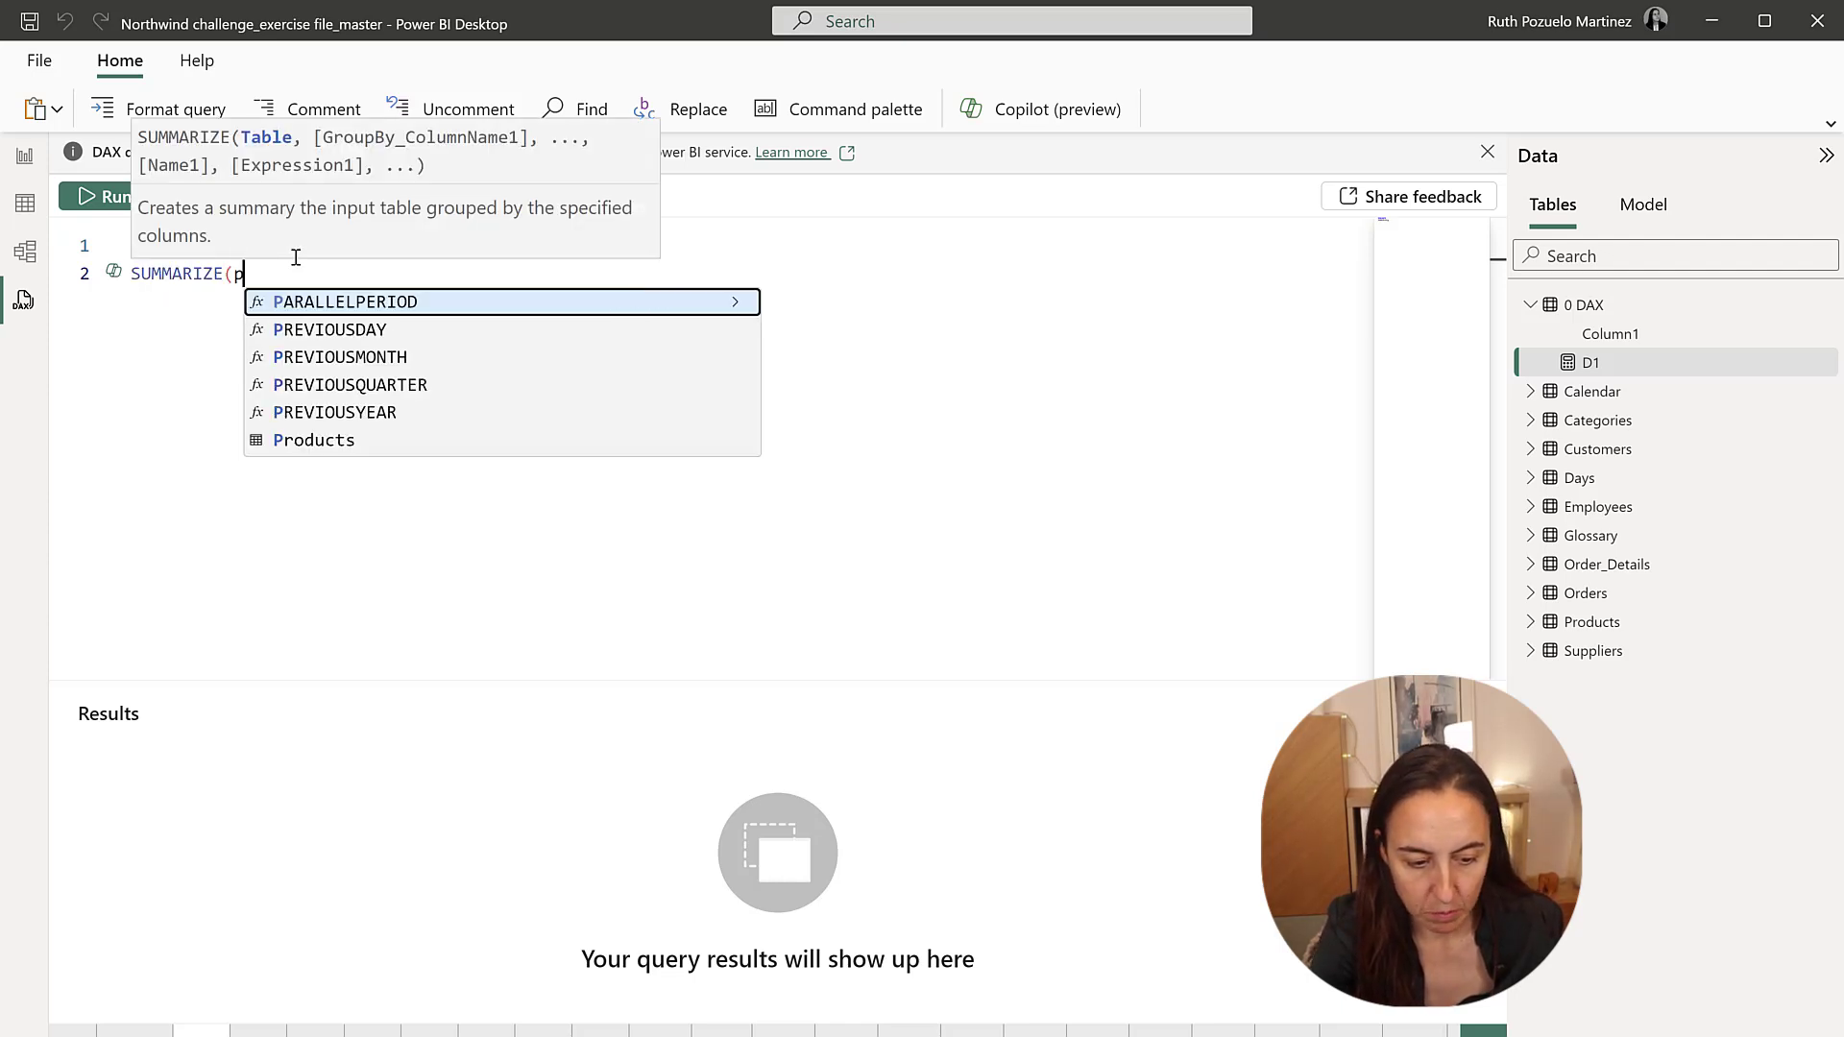
pyautogui.write('r')
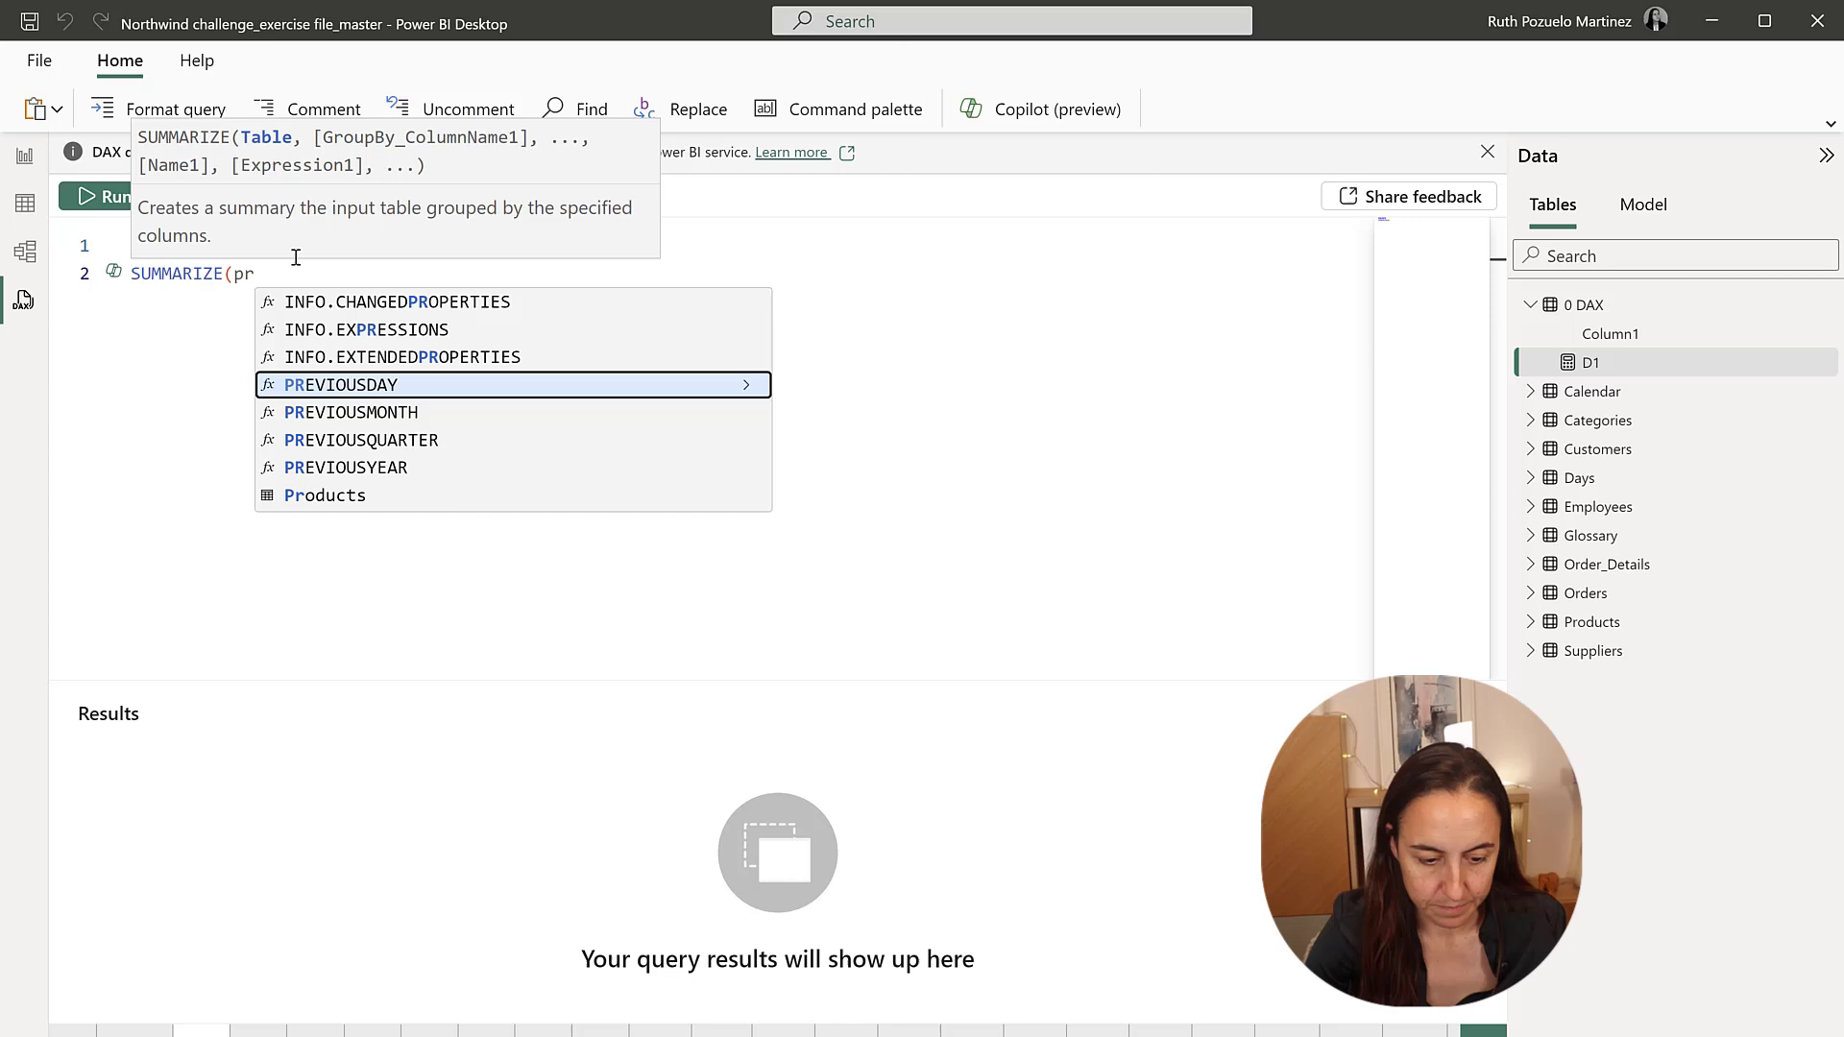
pyautogui.press('Down')
pyautogui.press('Down')
pyautogui.press('Down')
pyautogui.press('Down')
pyautogui.press('Tab')
pyautogui.write(', pr')
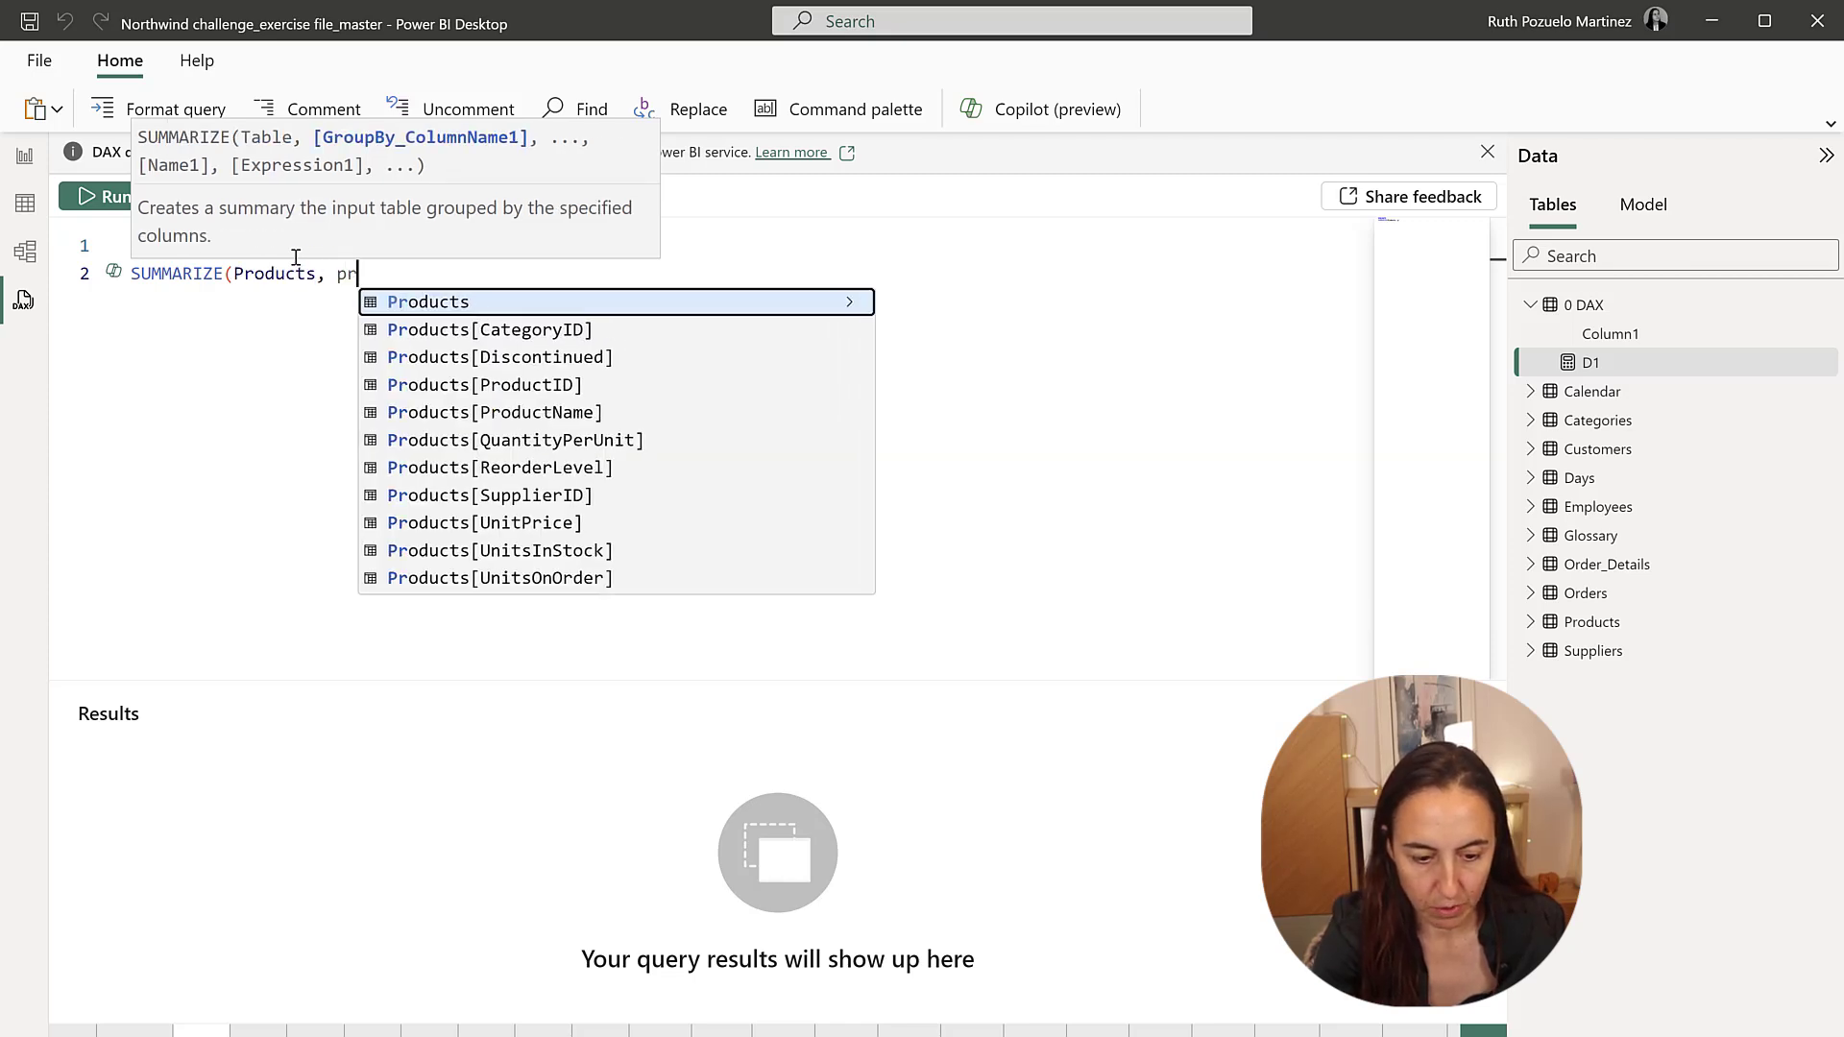
pyautogui.press('Down')
pyautogui.press('Down')
pyautogui.press('Down')
pyautogui.press('Tab')
pyautogui.write(', pr')
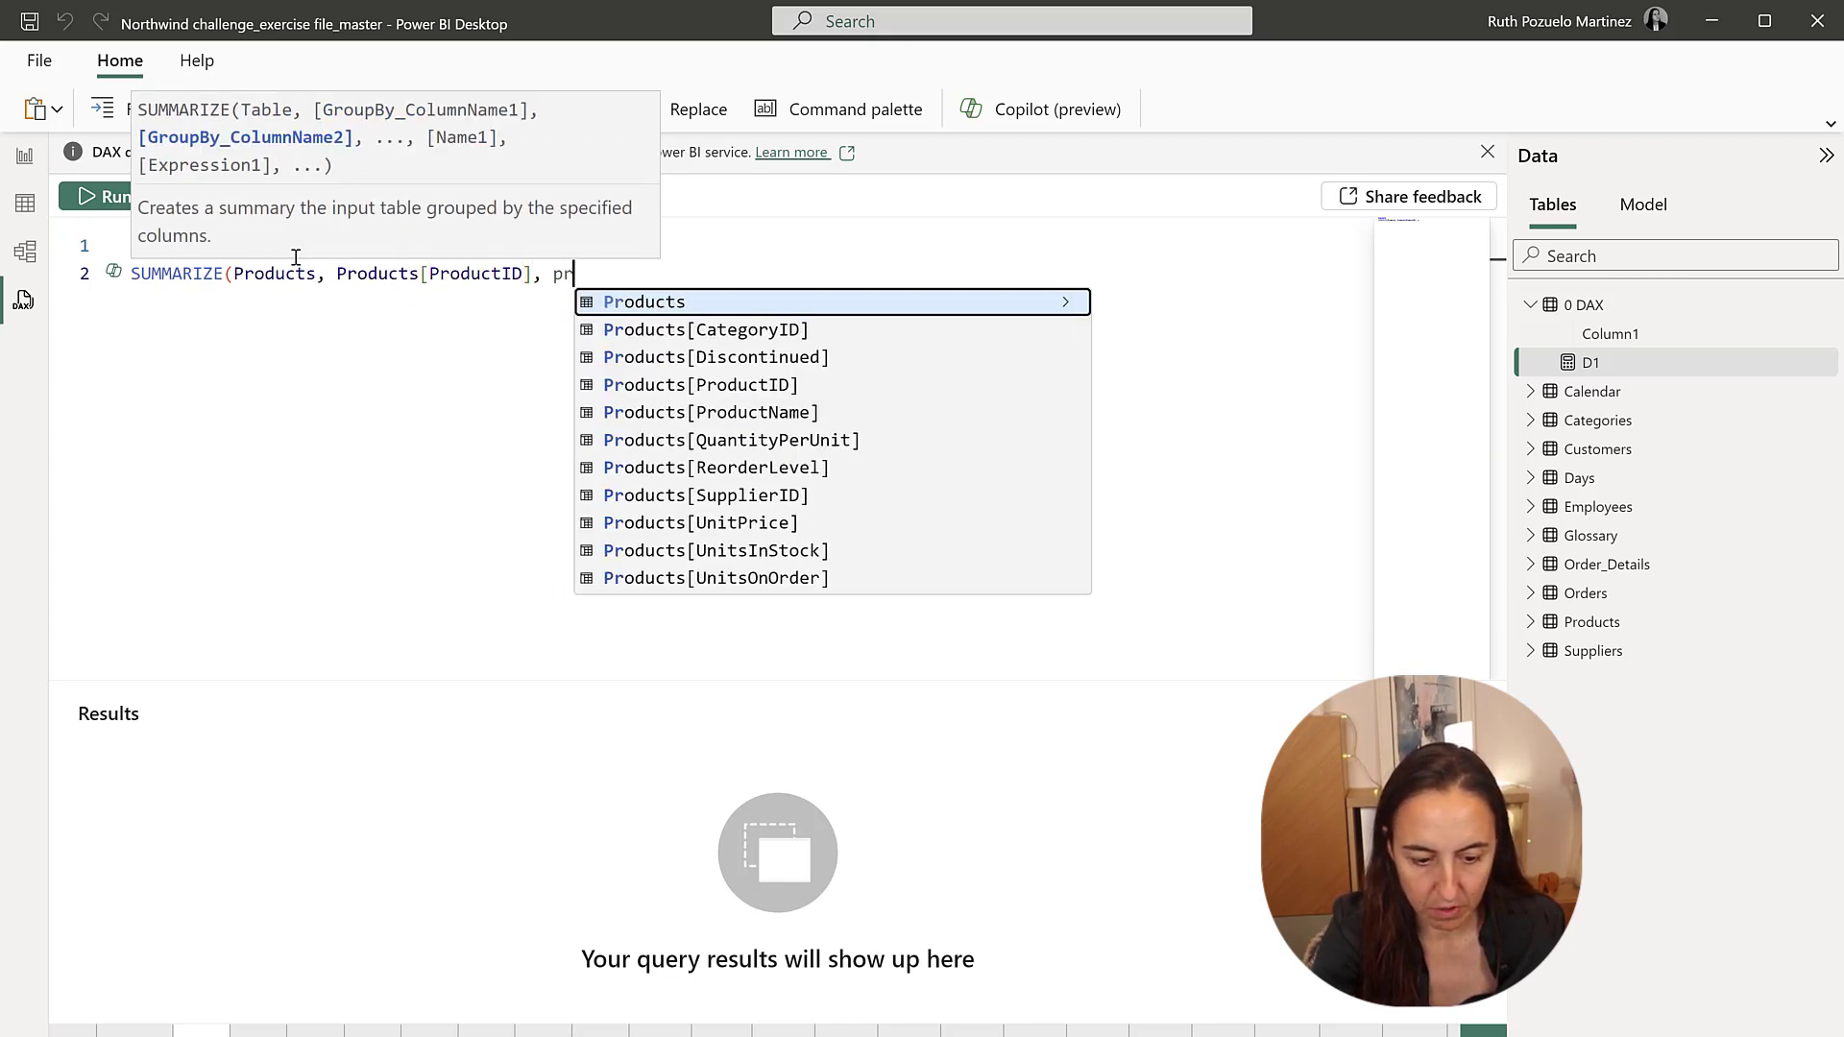
pyautogui.write('i')
pyautogui.press('BackSpace')
pyautogui.write('o')
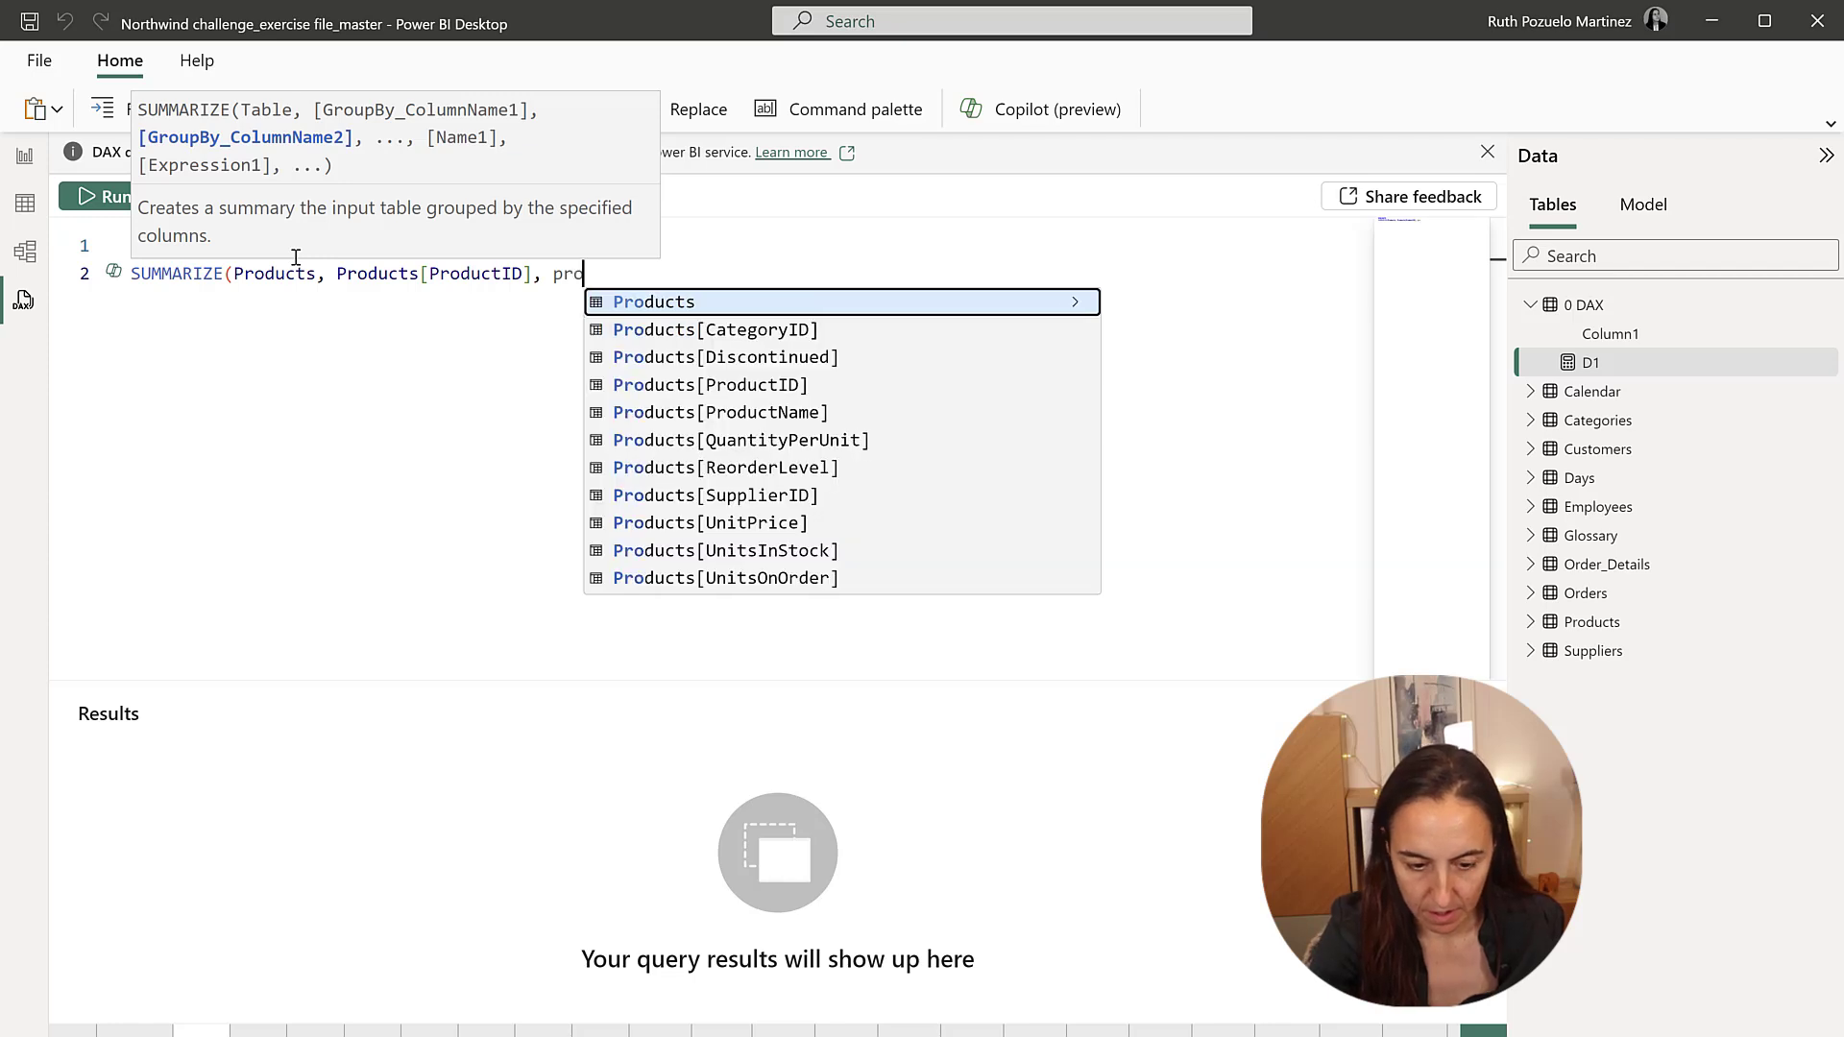
pyautogui.press('Down')
pyautogui.press('Down')
pyautogui.press('Down')
pyautogui.press('Down')
pyautogui.press('Tab')
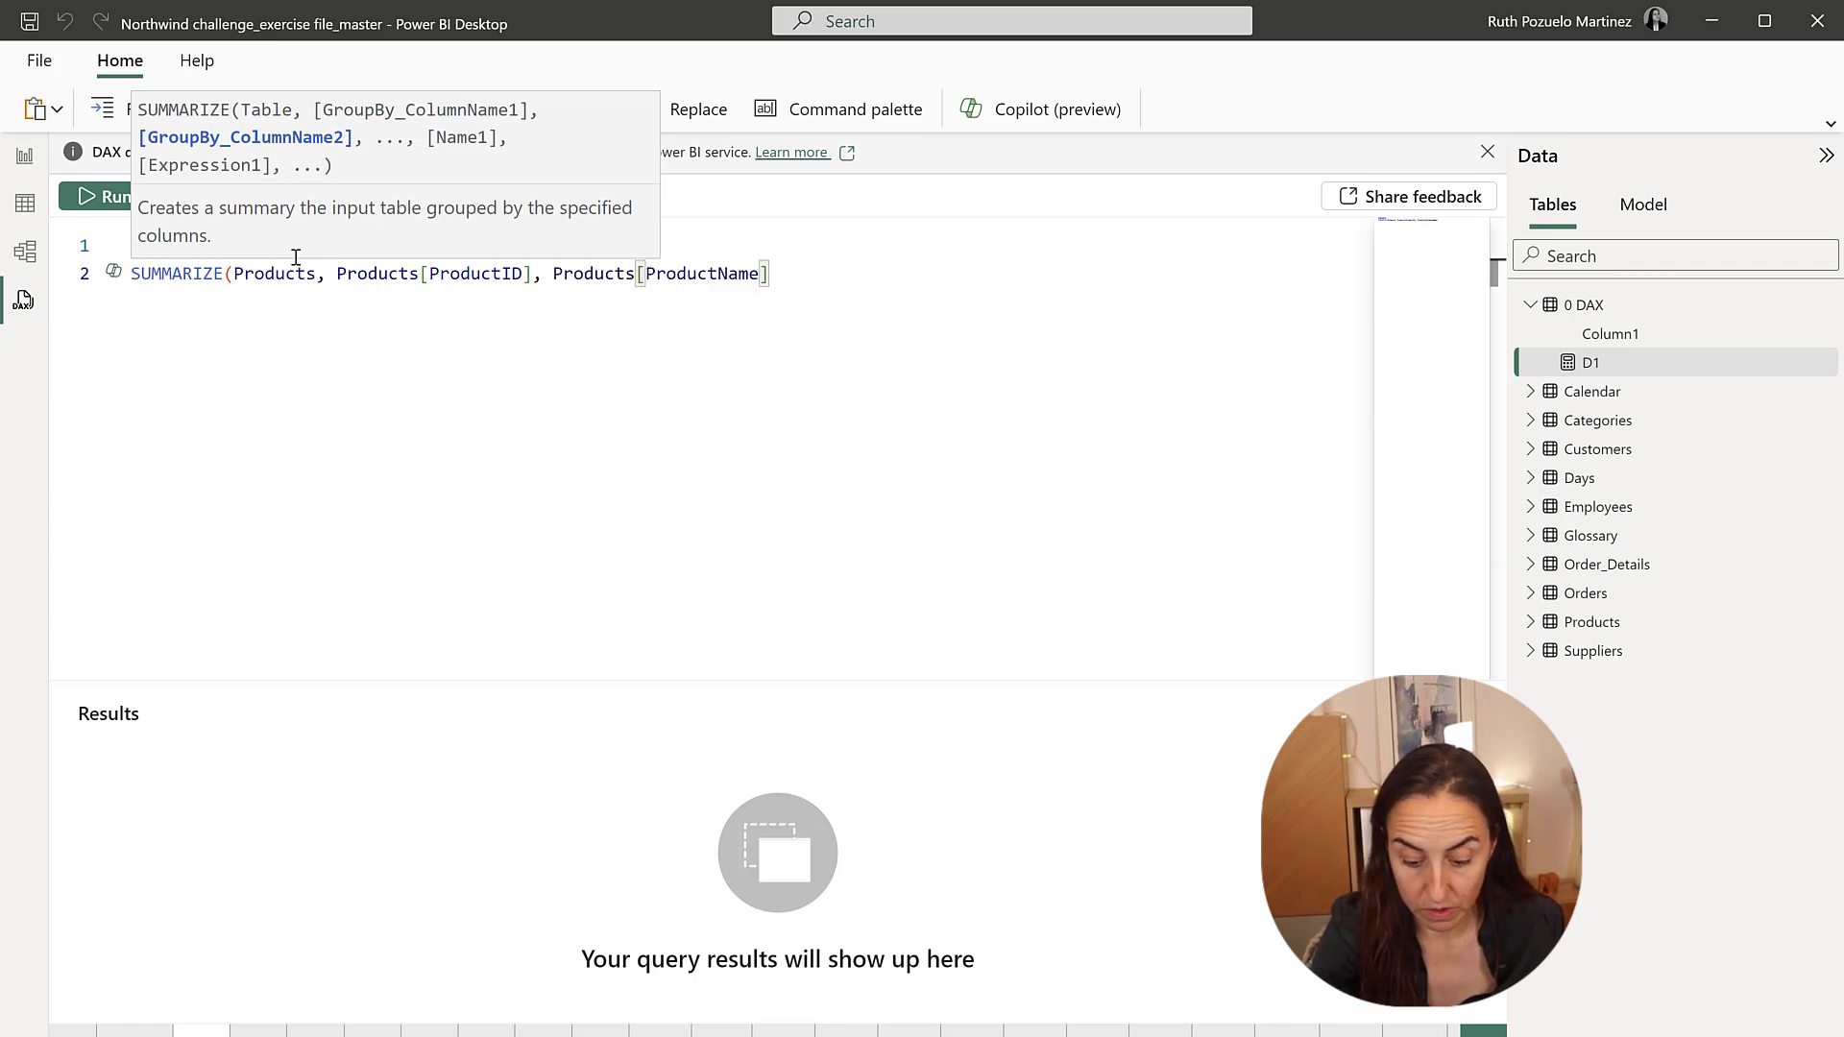
pyautogui.write(',')
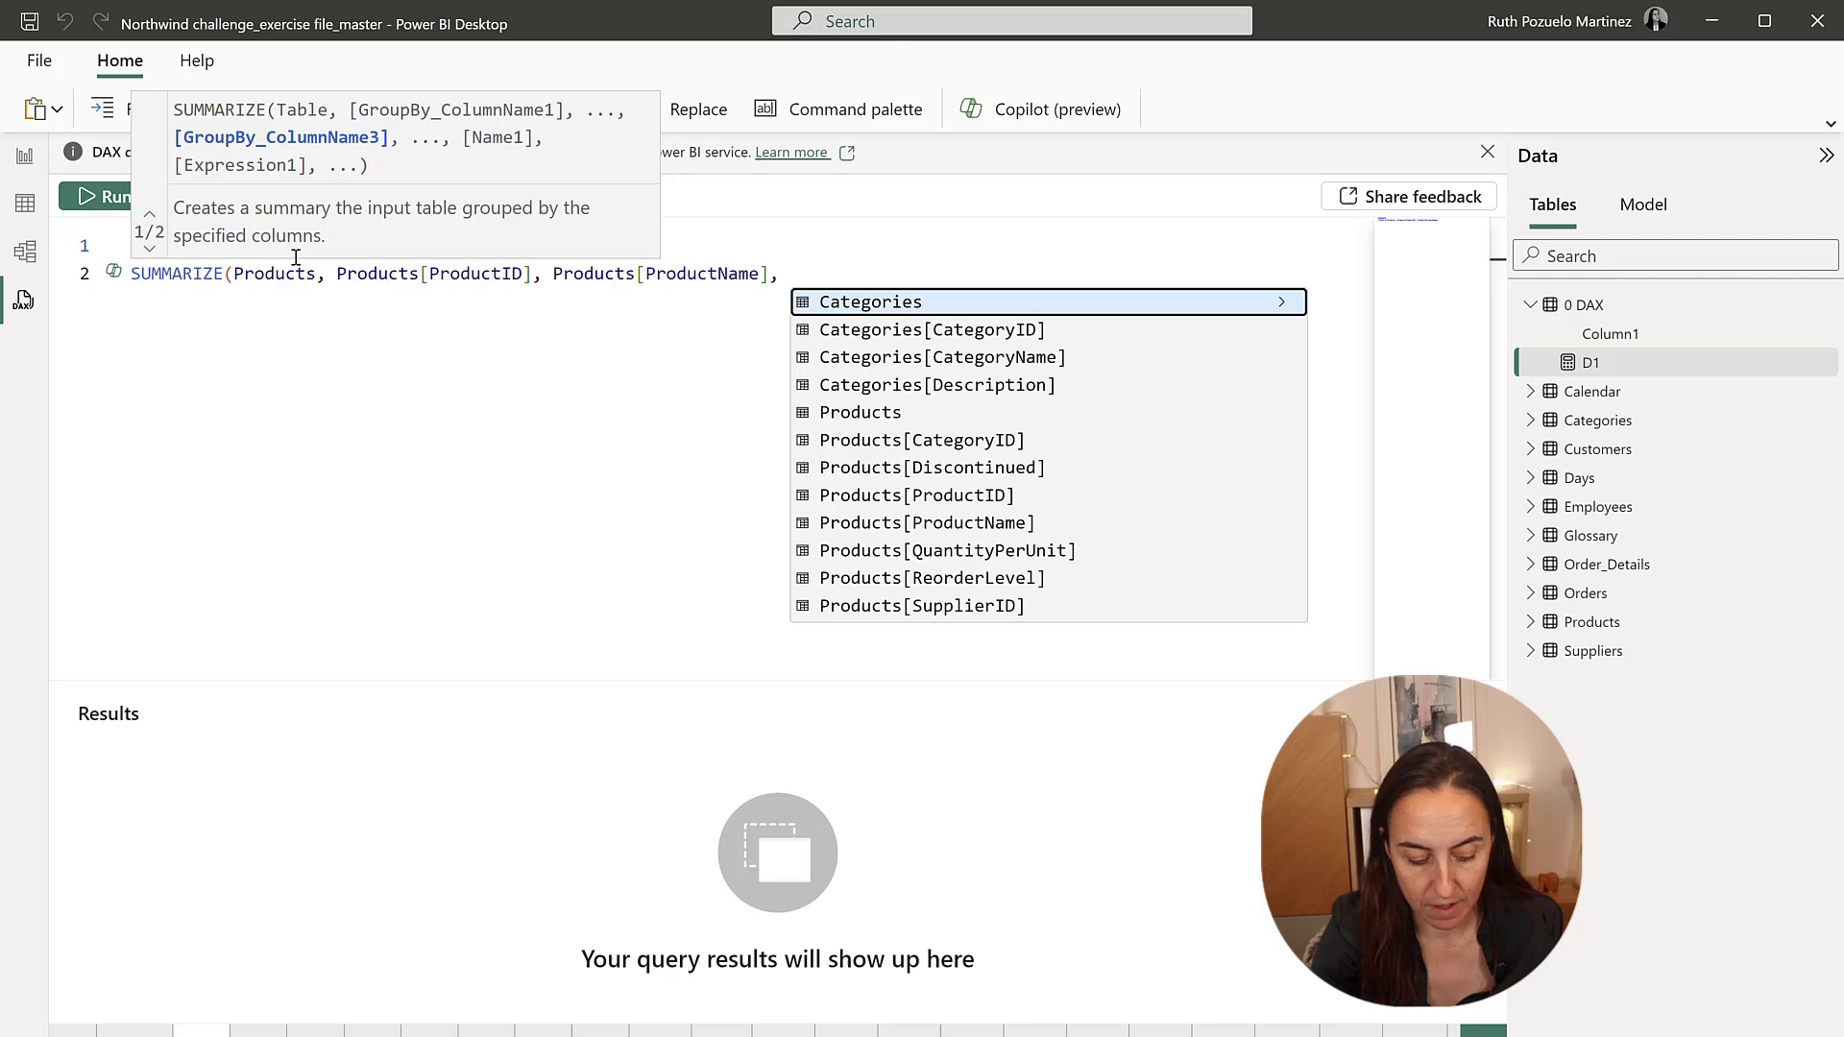
pyautogui.press('Return')
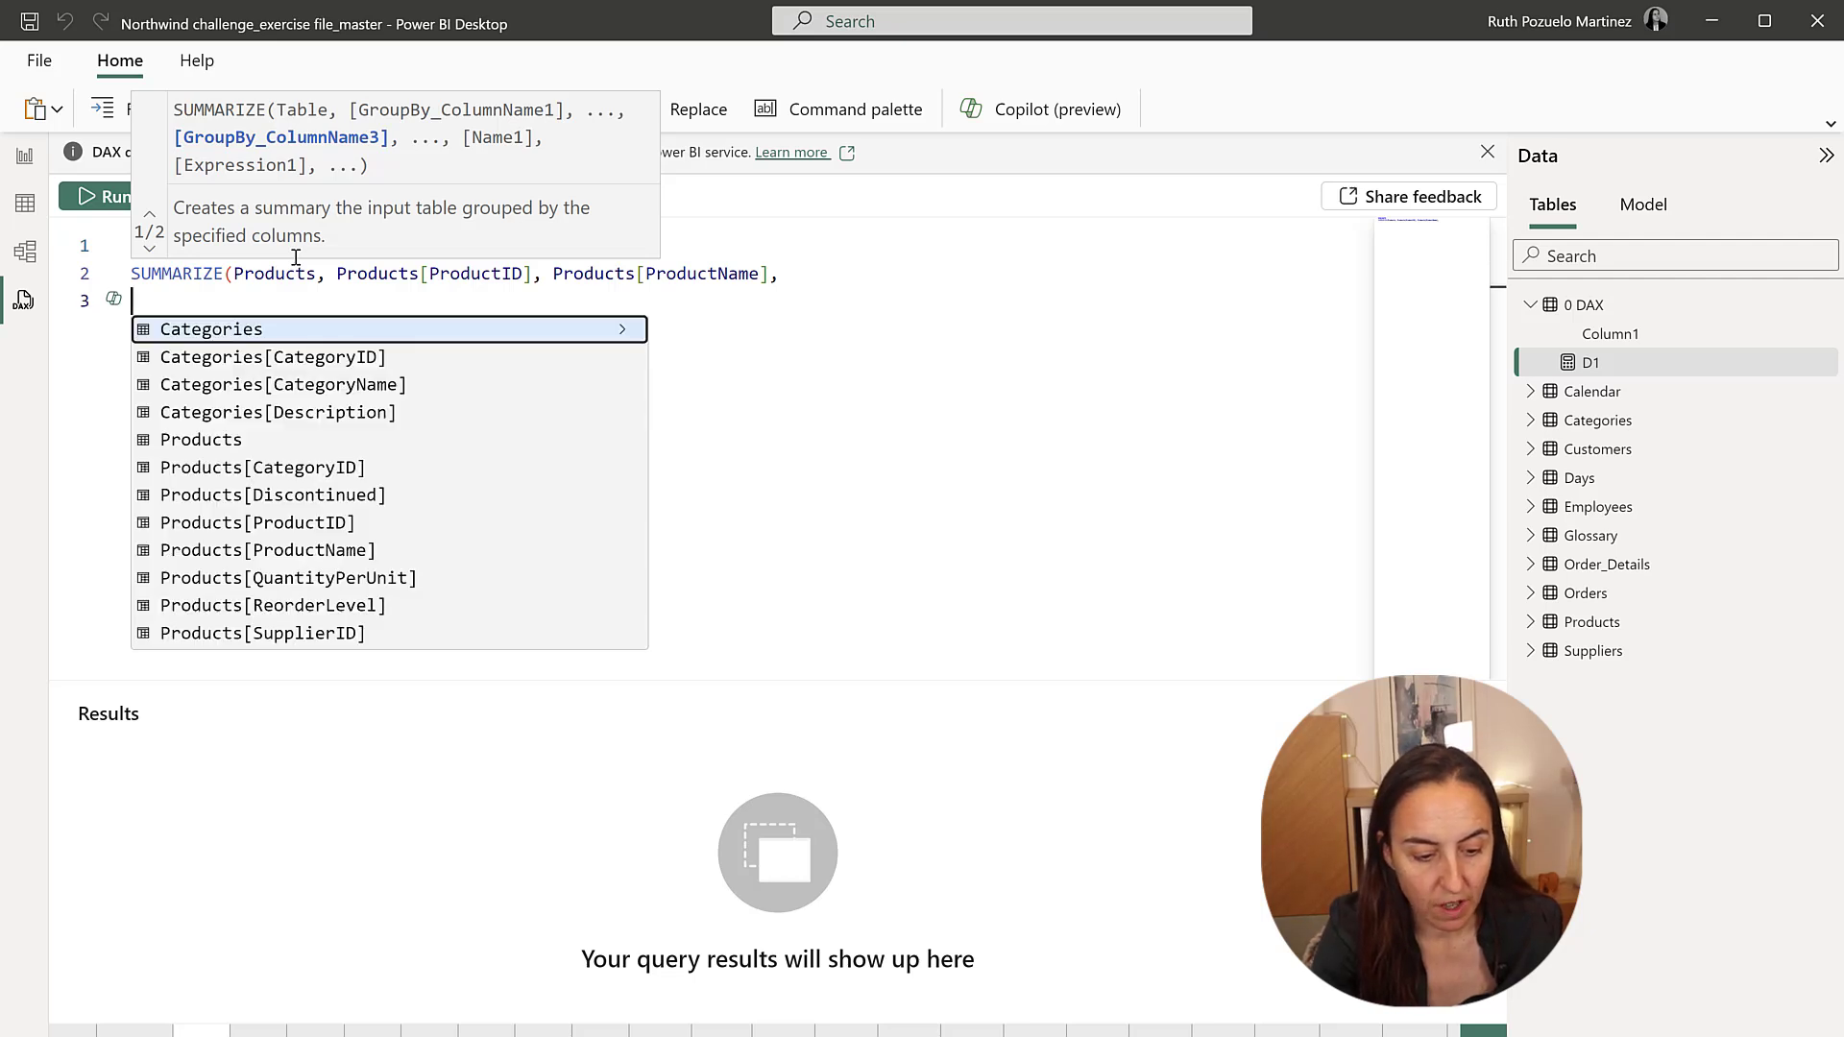
# Add the "average qty" column as AVERAGE(Order_Details[Quantity]) and close the query
pyautogui.click(240, 274)
pyautogui.press('Return')
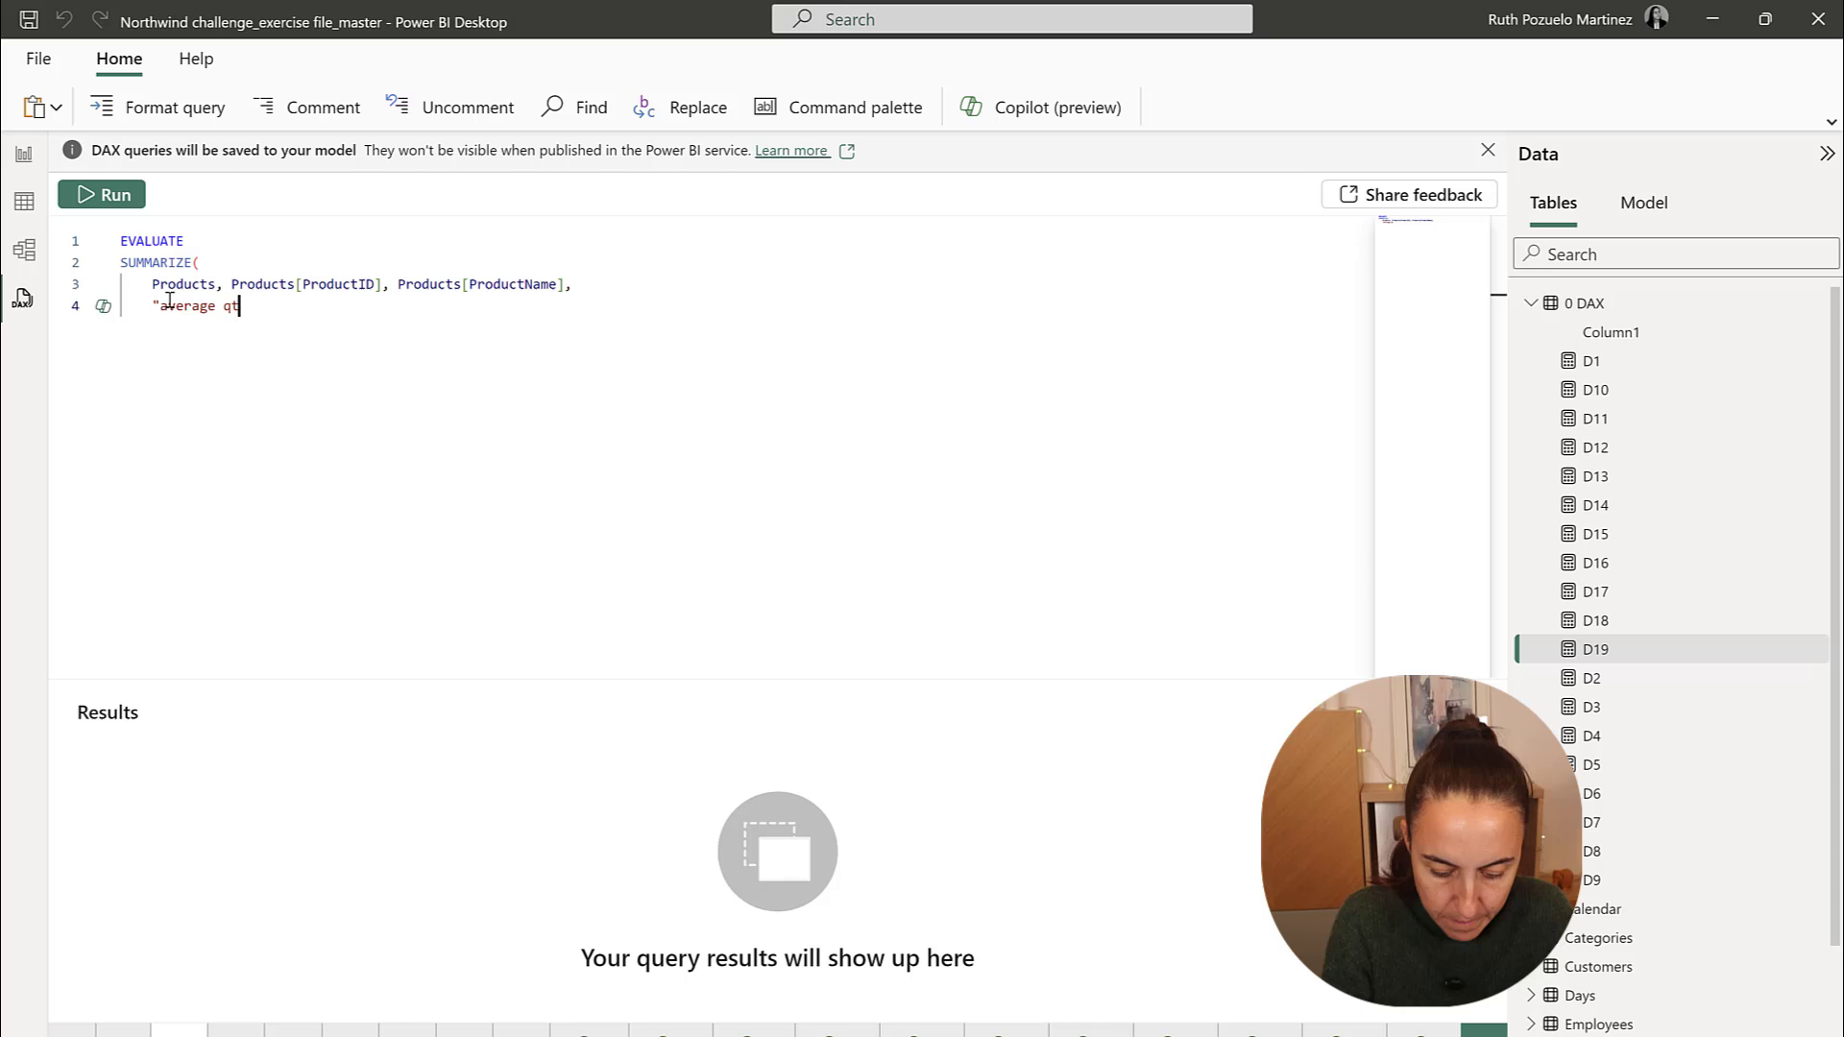
pyautogui.write('y ')
pyautogui.write(' , ')
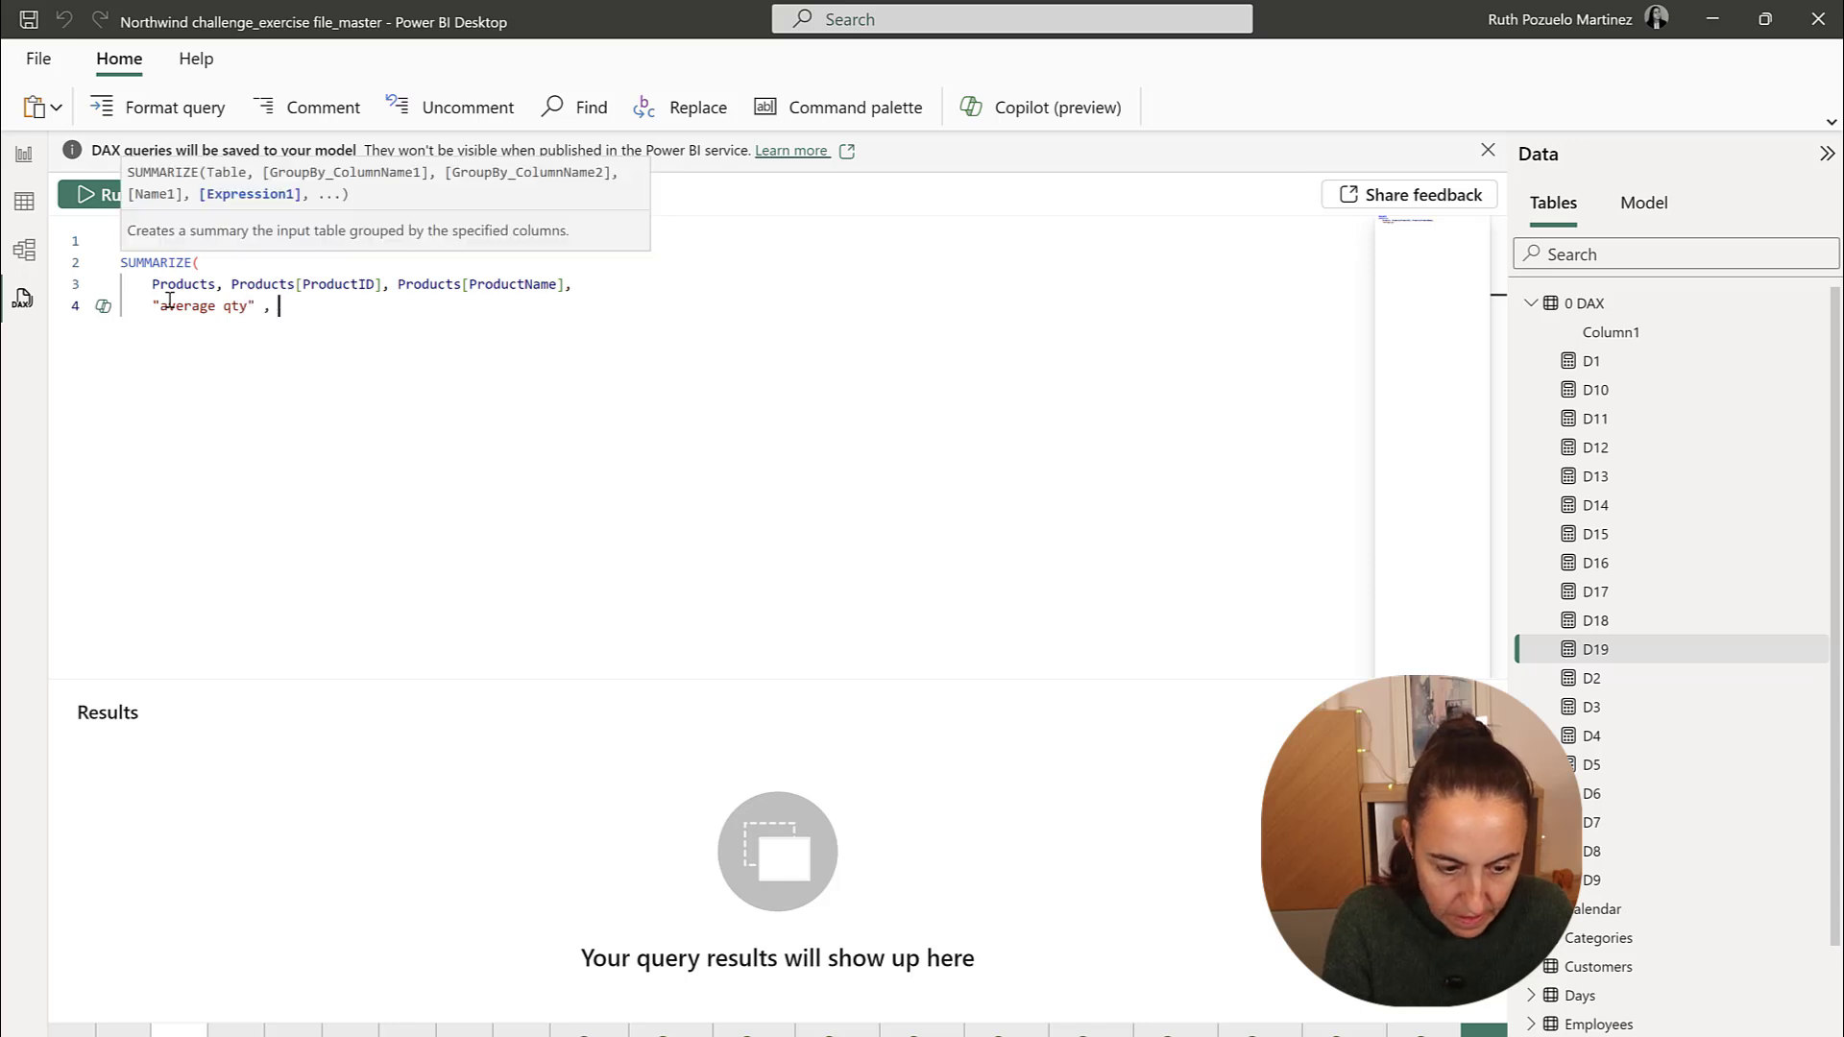
pyautogui.write('aver')
pyautogui.press('Tab')
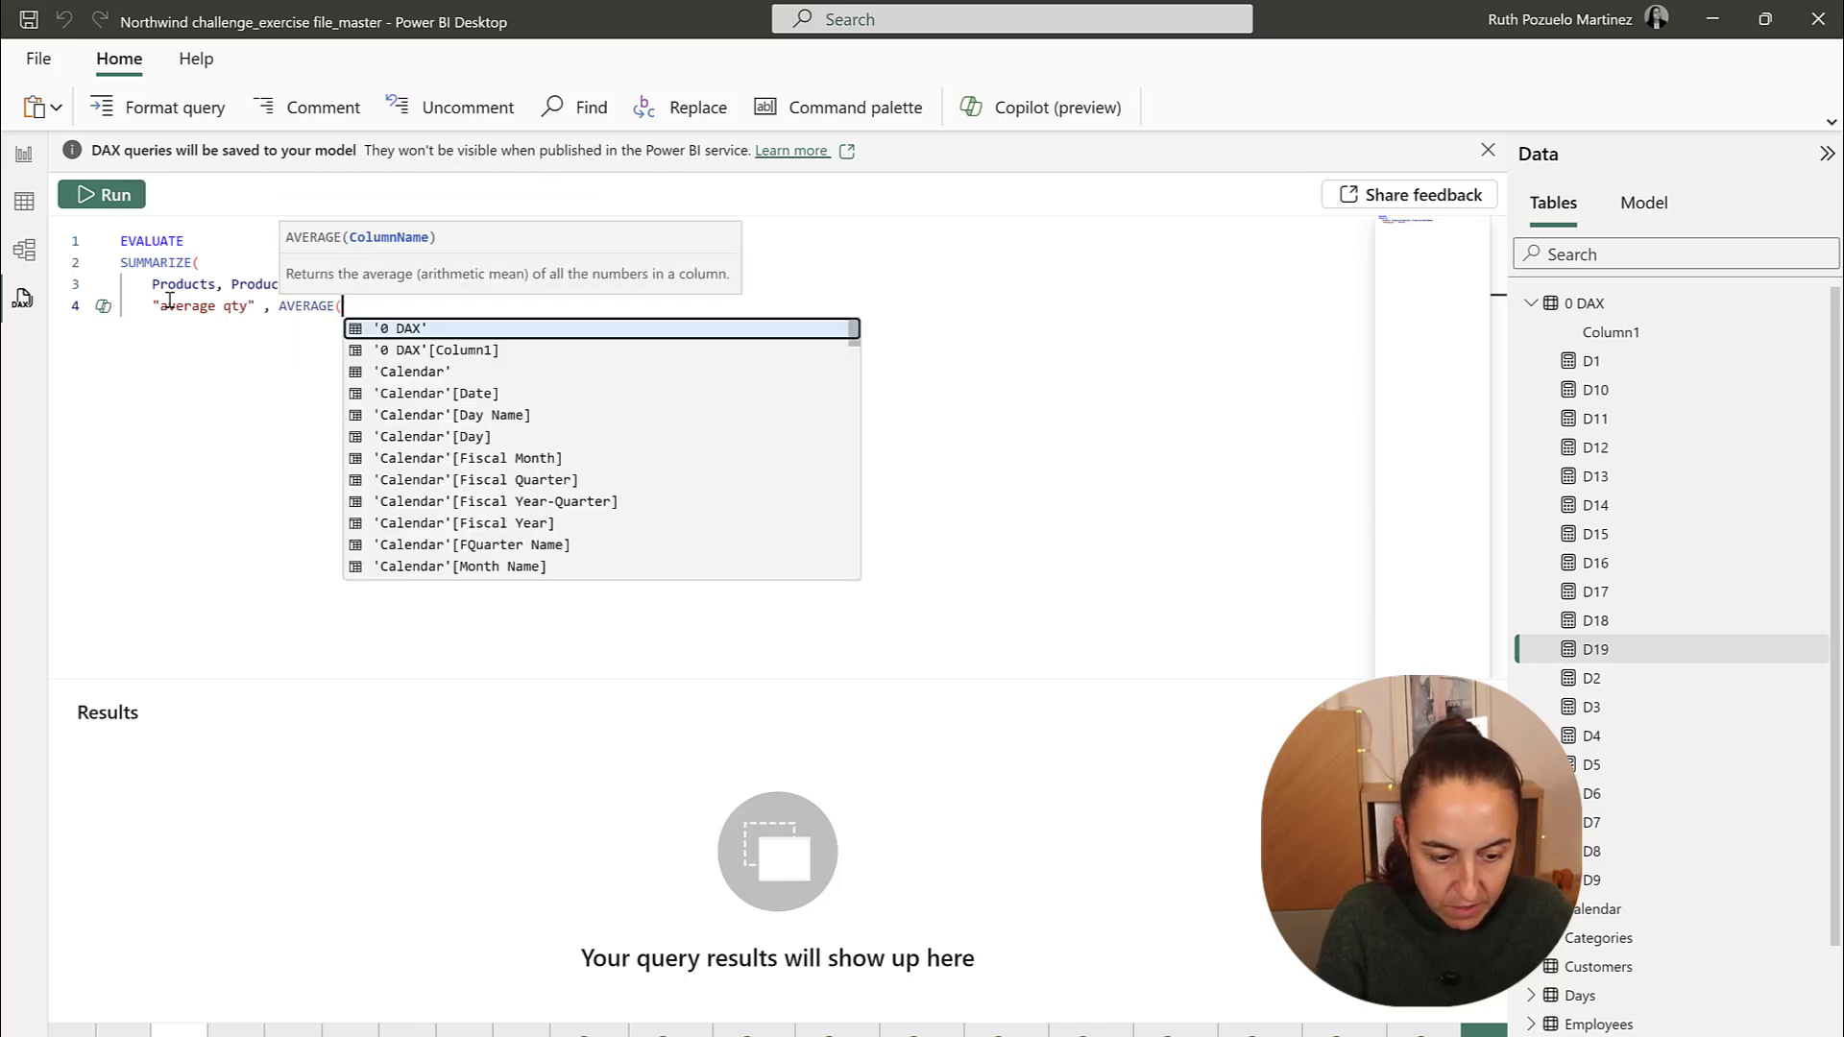
pyautogui.write('qua')
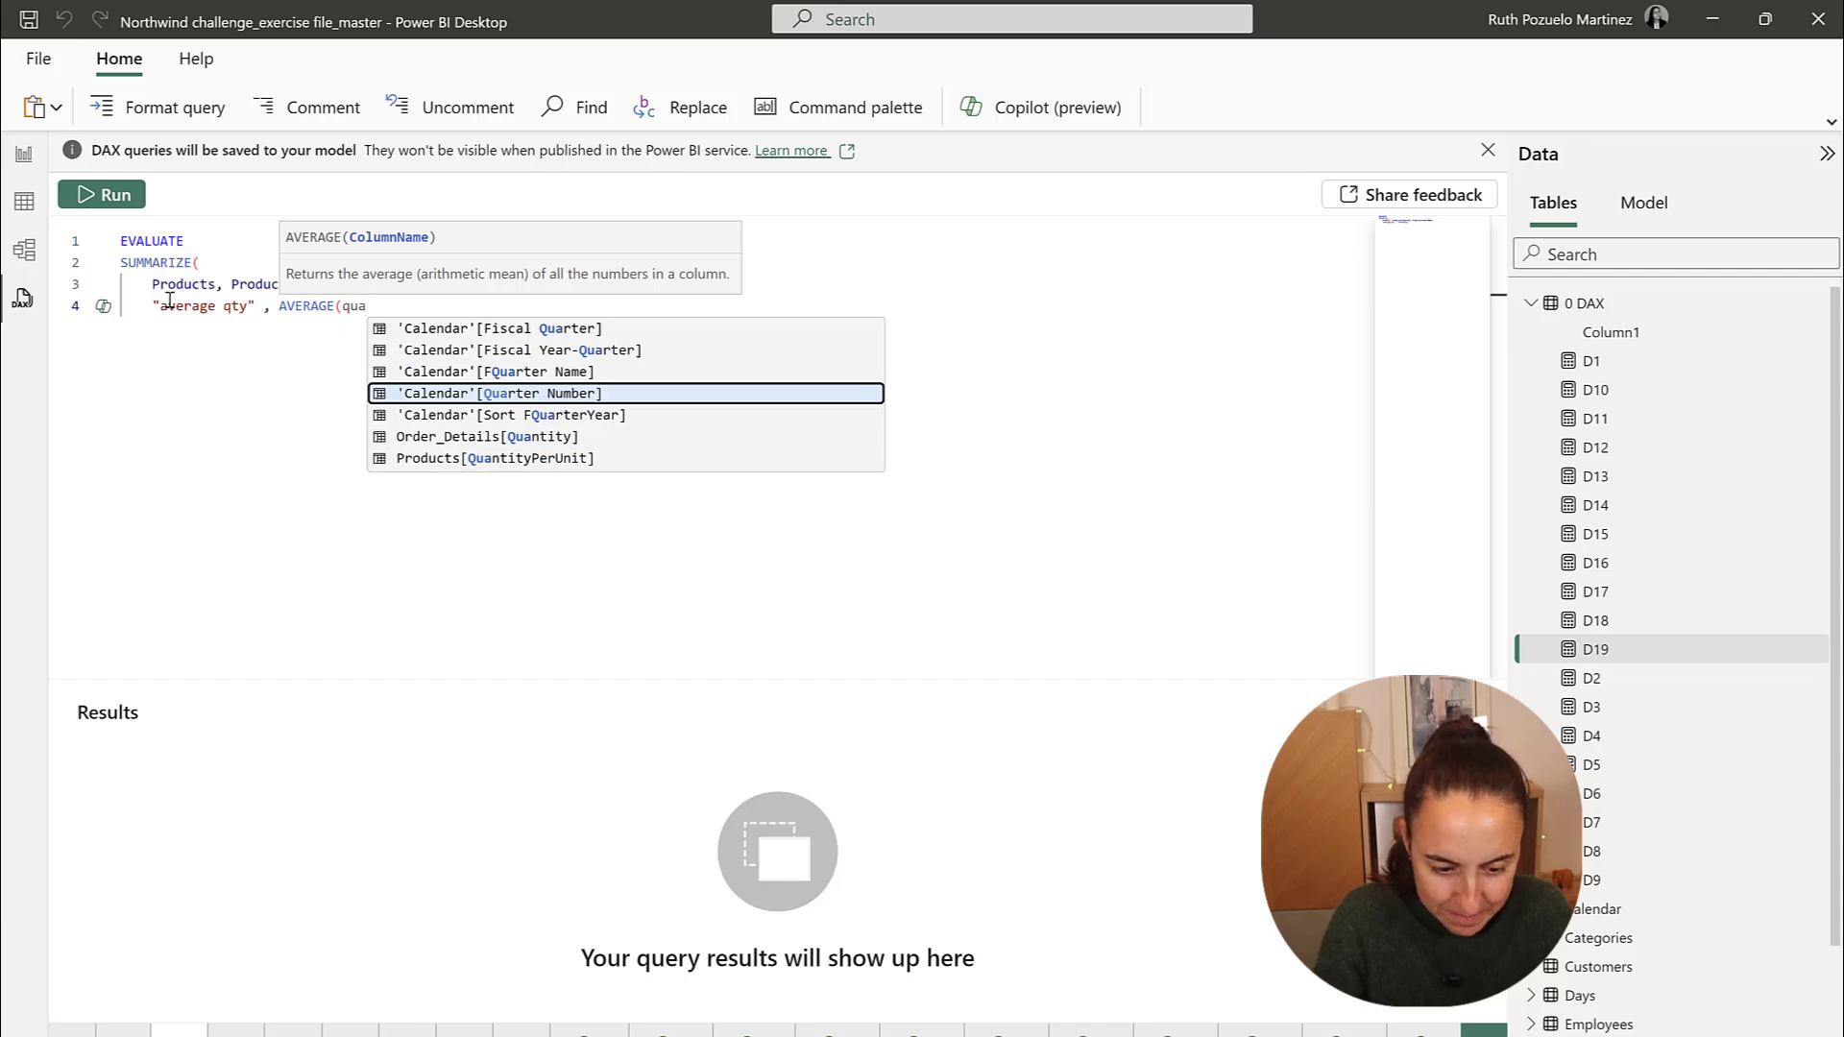
pyautogui.press('Down')
pyautogui.press('Down')
pyautogui.press('Tab')
pyautogui.write(')')
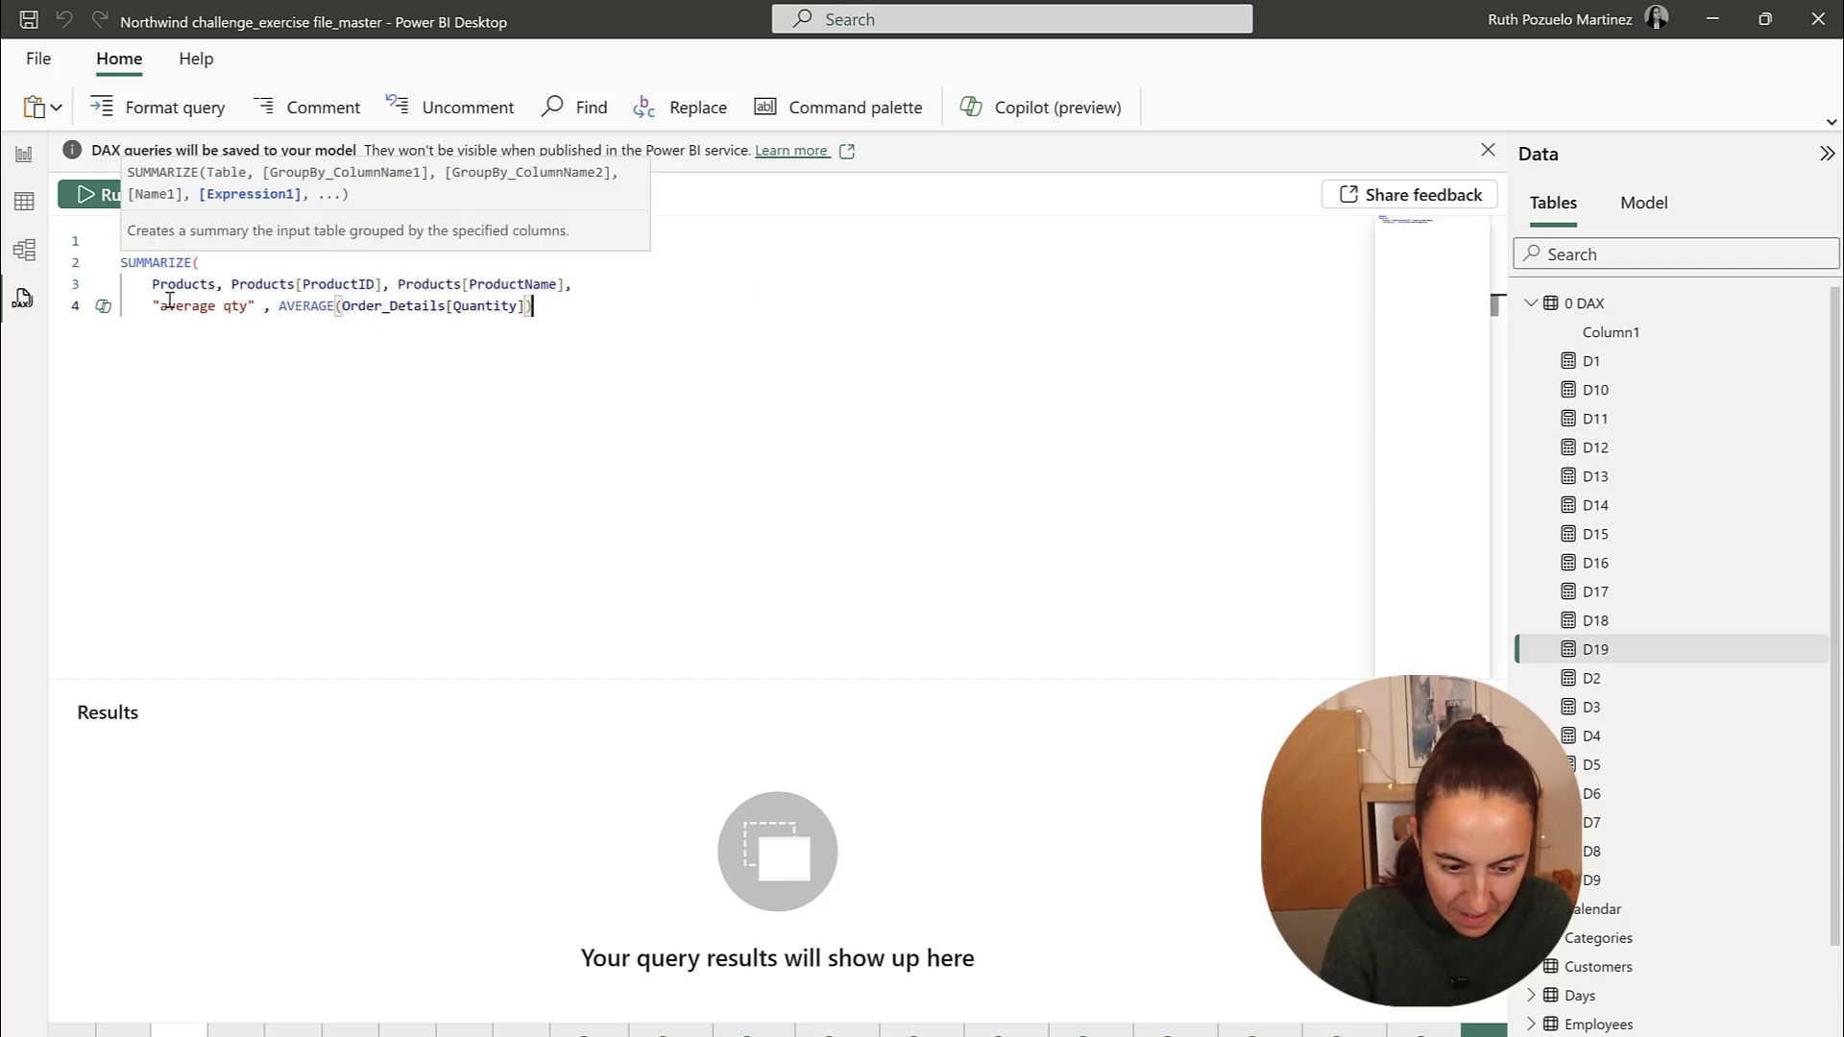
pyautogui.write(')')
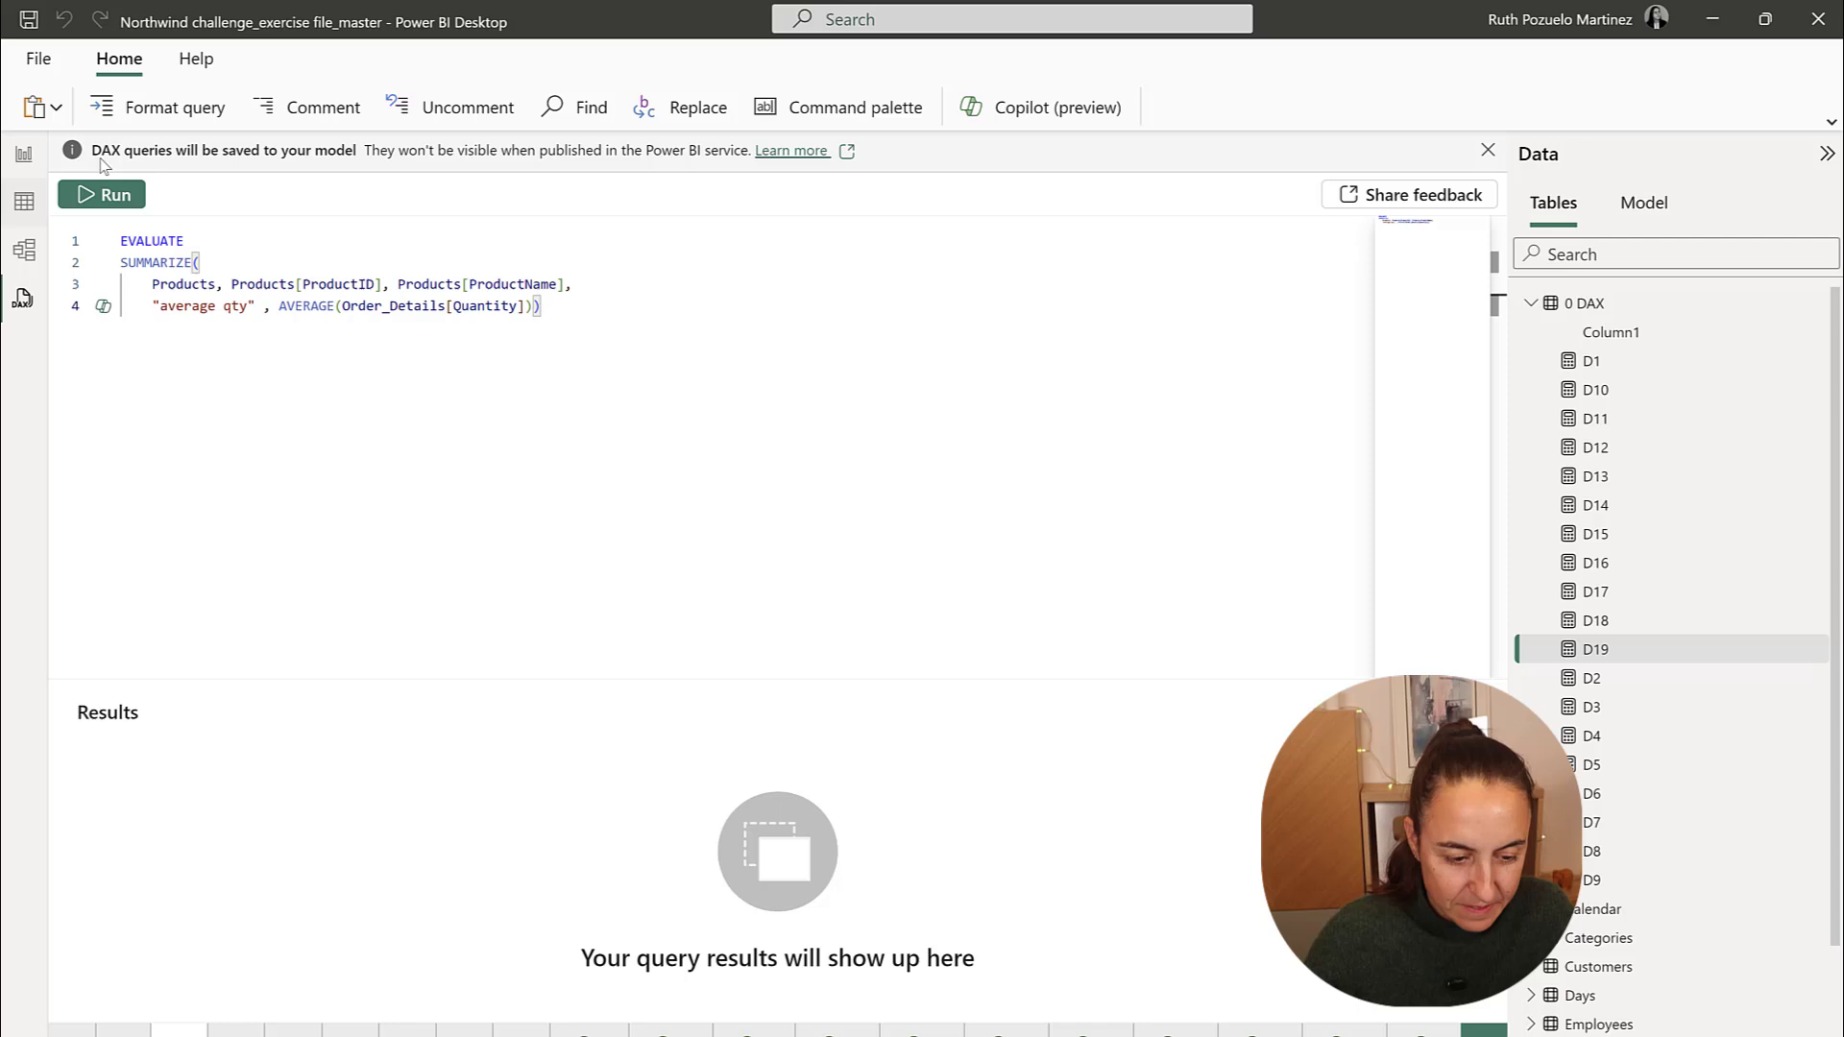
# Run the query and scroll through the per-product average quantities
pyautogui.click(113, 196)
pyautogui.scroll(-2, 494, 879)
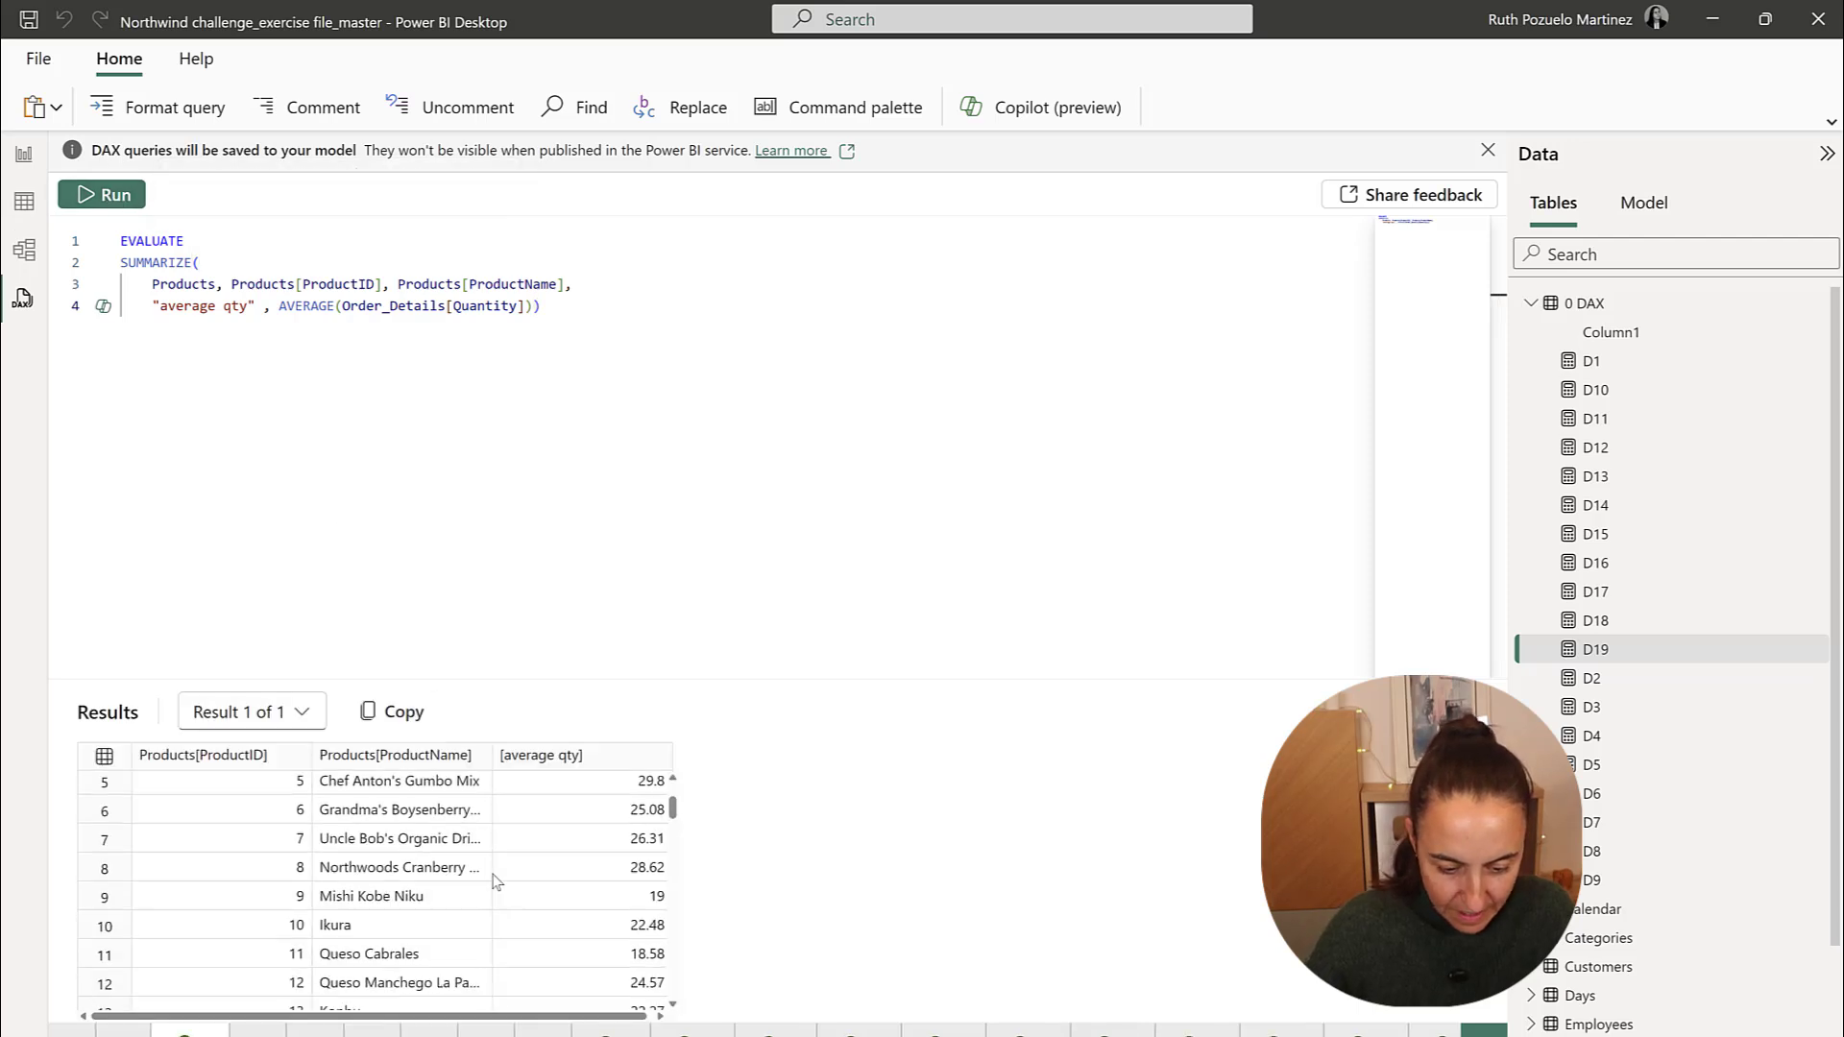
pyautogui.scroll(-7, 535, 929)
pyautogui.scroll(-4, 533, 901)
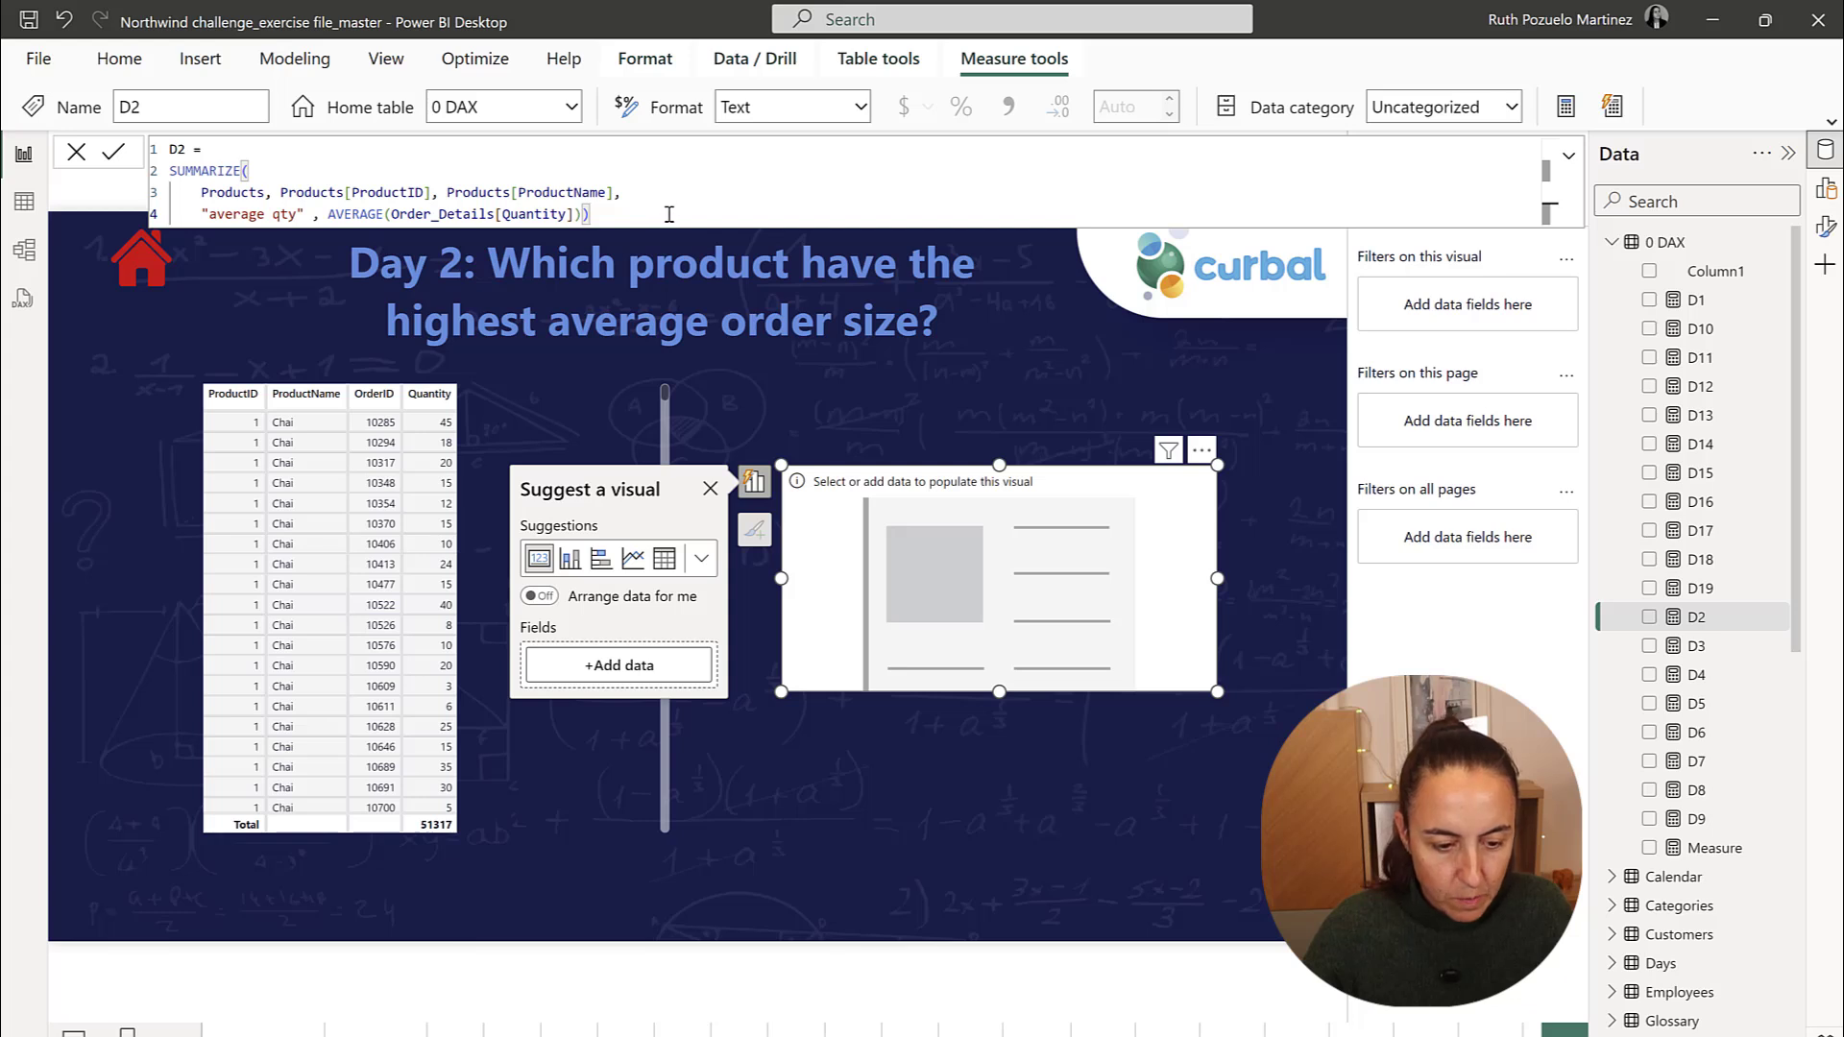
# Indent the SUMMARIZE and start a TOPN wrapper above it in D2
pyautogui.moveTo(669, 214); pyautogui.dragTo(109, 176)
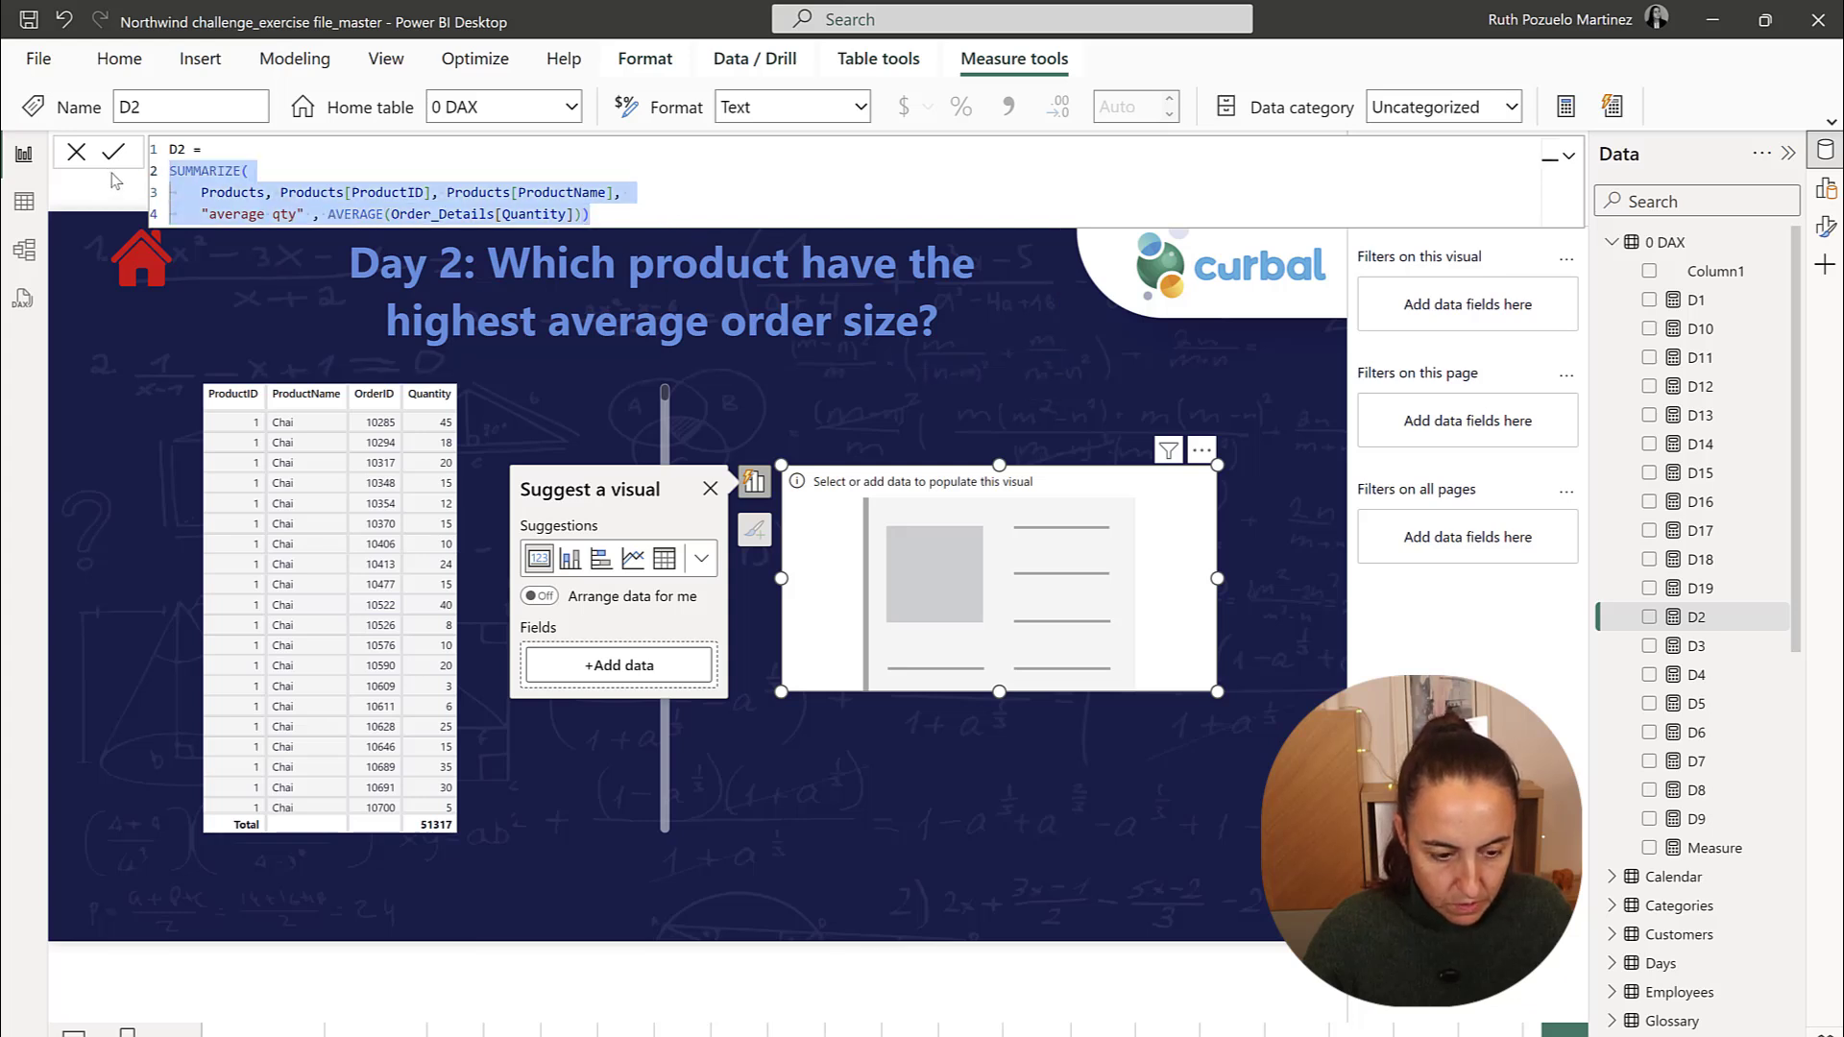
pyautogui.press('Tab')
pyautogui.click(231, 150)
pyautogui.hotkey('shift', 'Return')
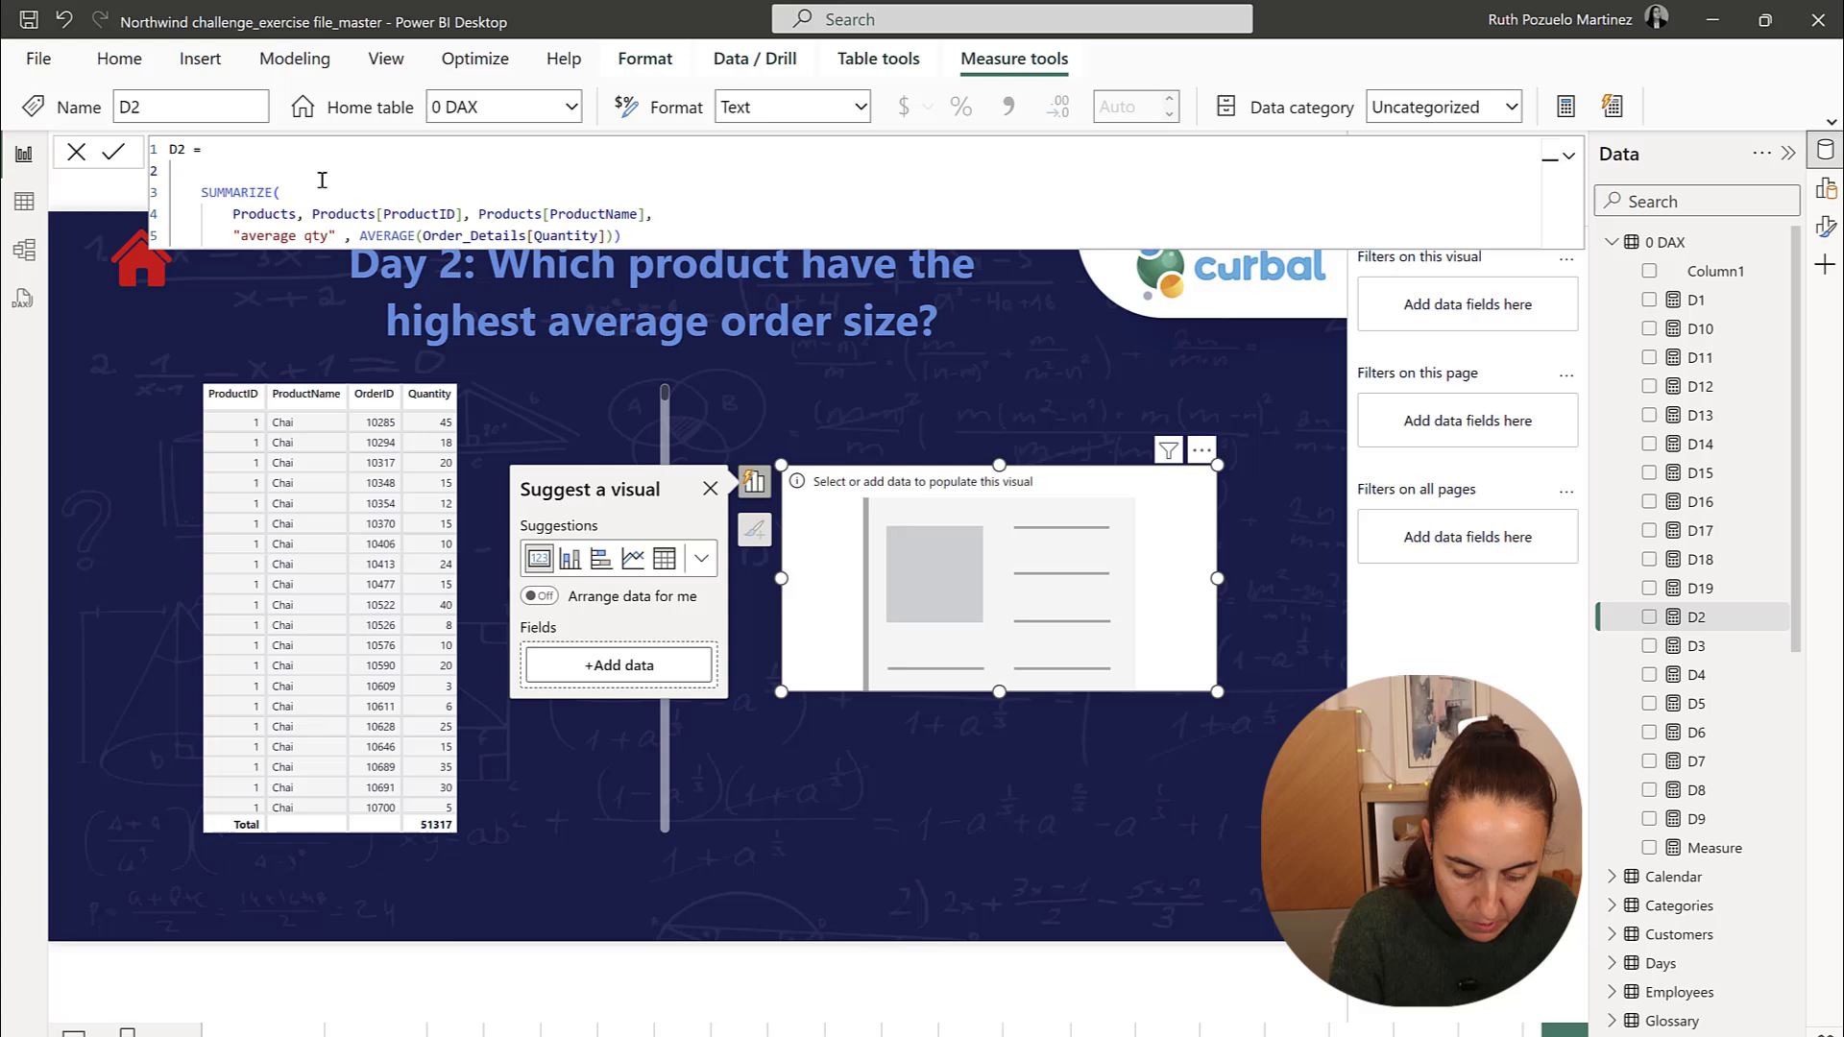
pyautogui.write('Topn')
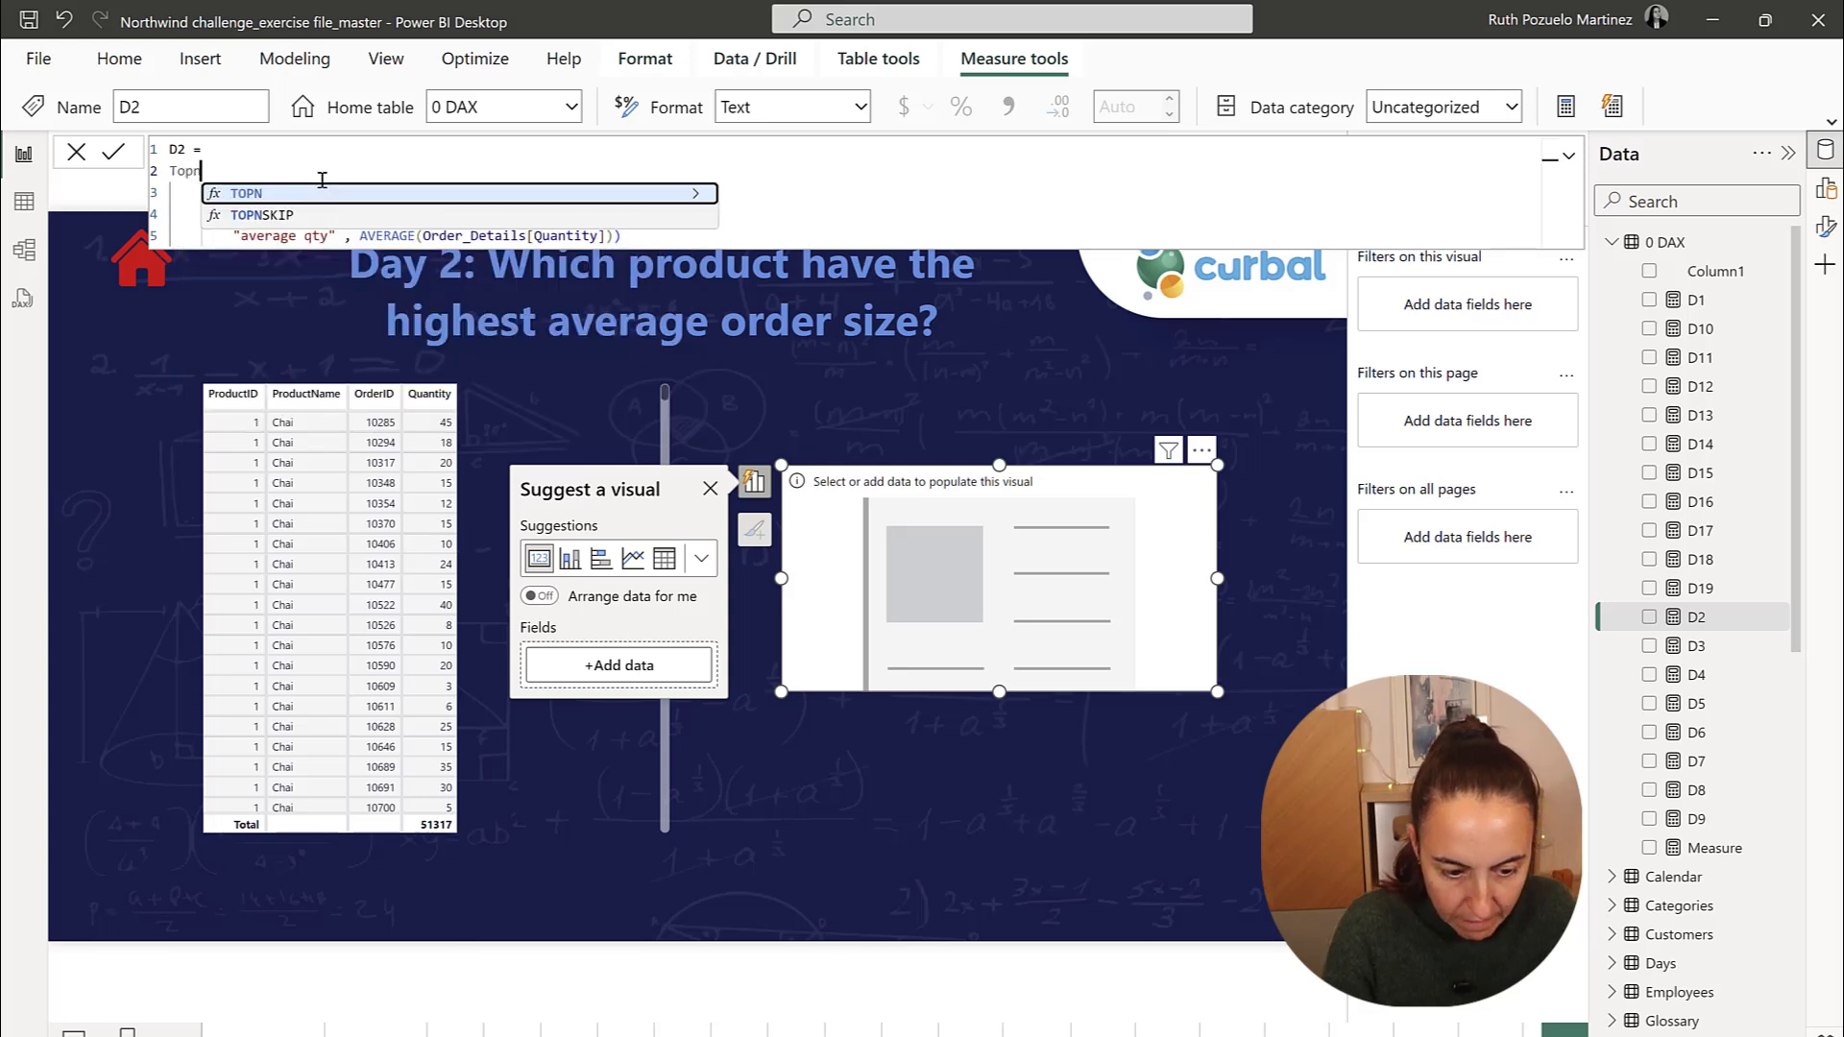
pyautogui.press('Tab')
pyautogui.write(',')
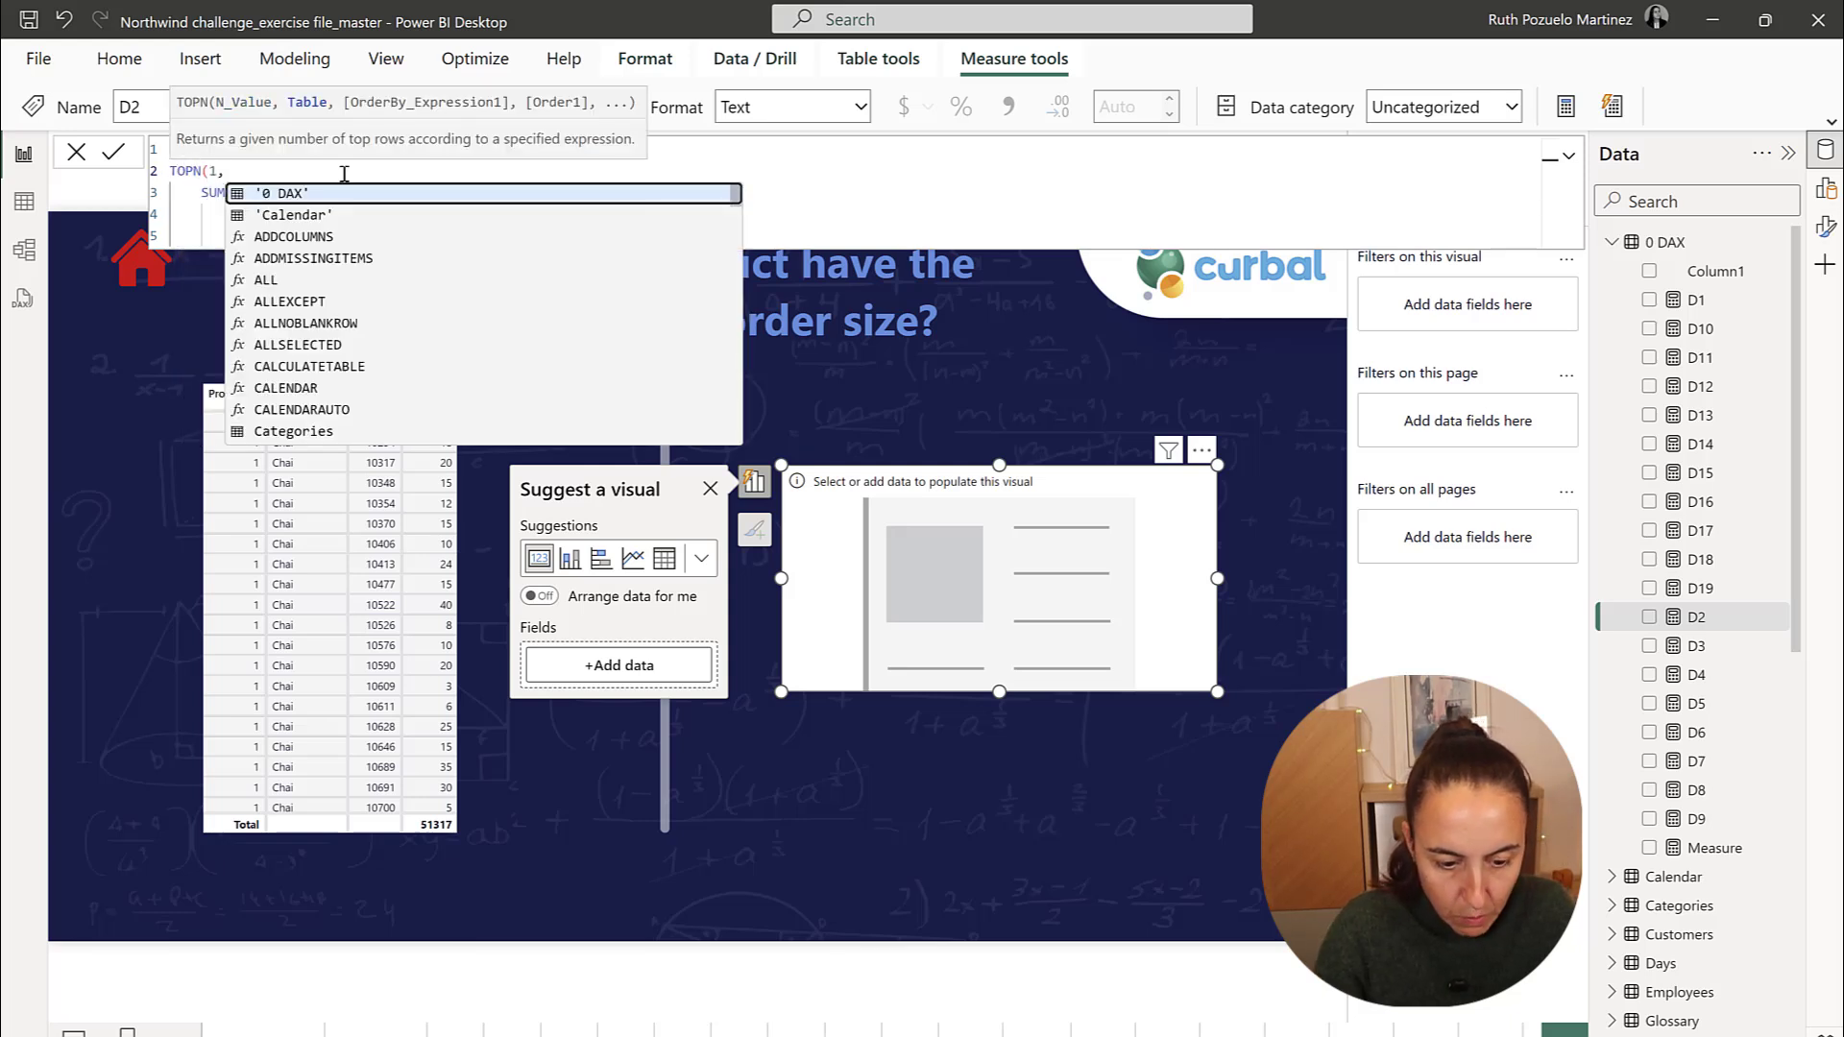
# Finish the TOPN by ordering on [average qty] descending
pyautogui.click(861, 236)
pyautogui.write(',')
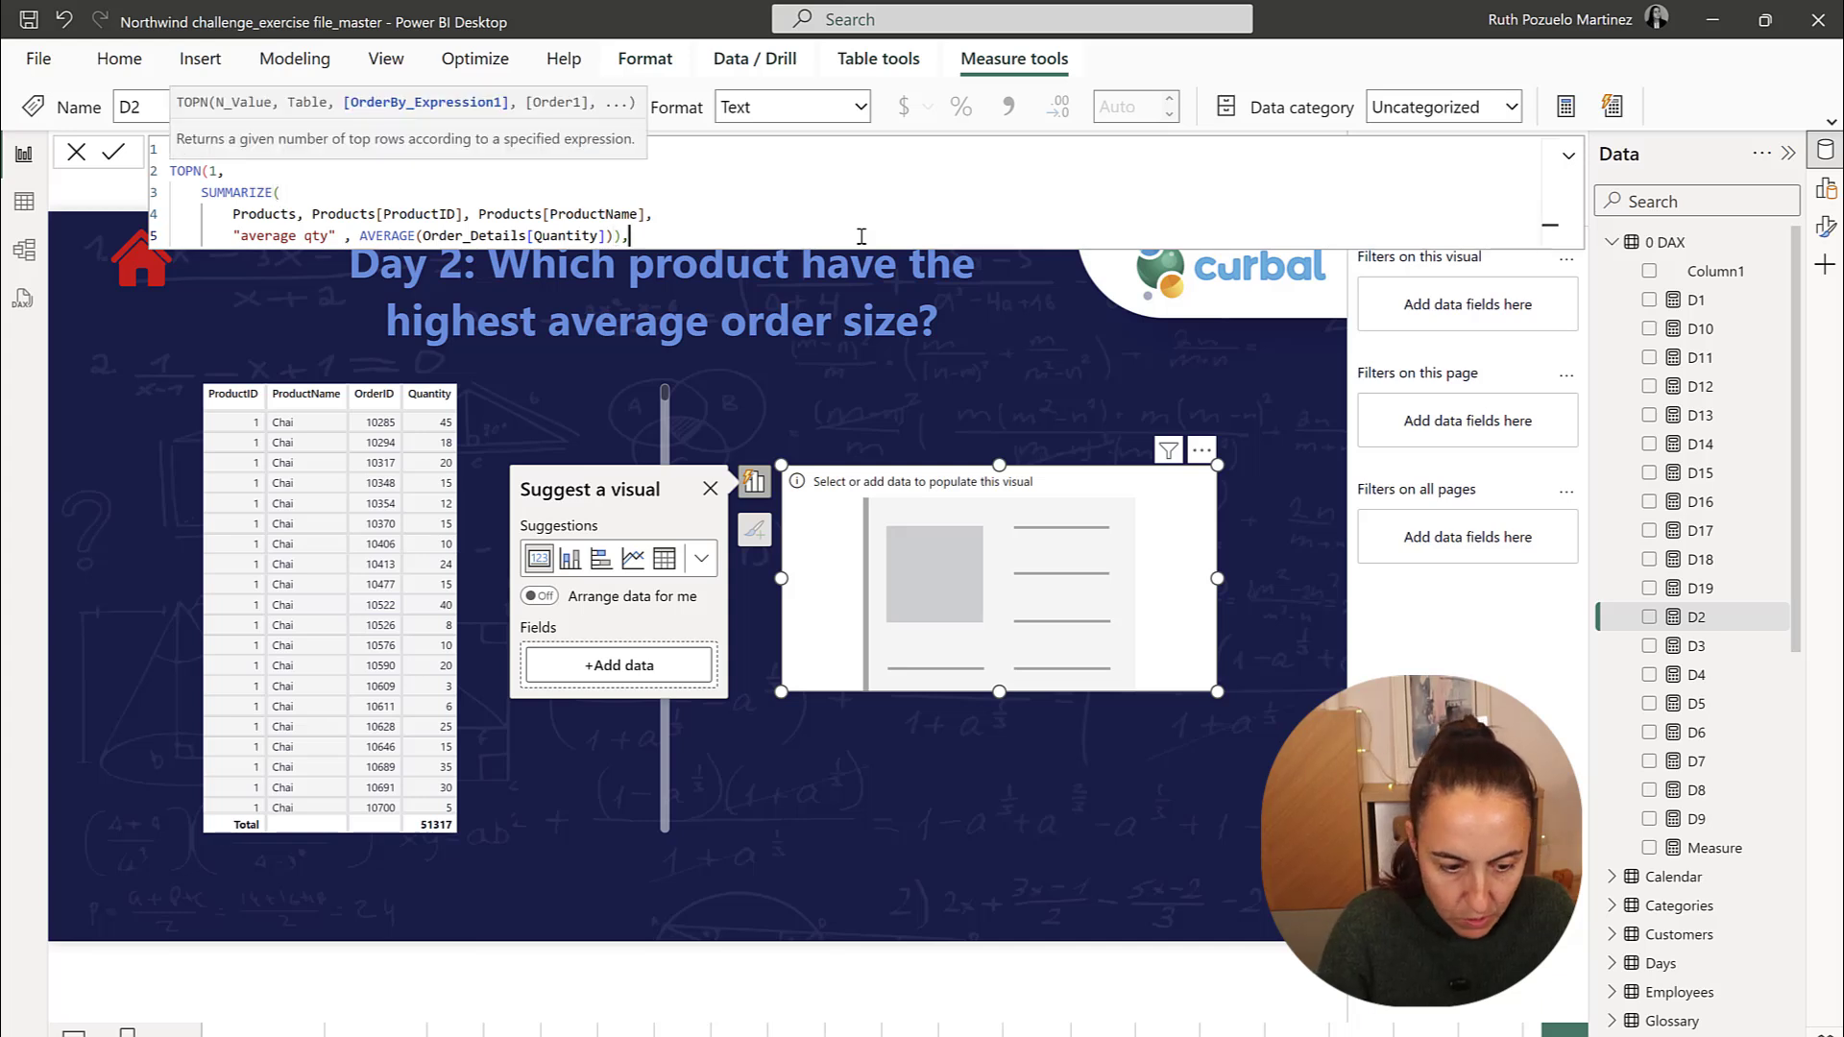
pyautogui.hotkey('shift', 'Return')
pyautogui.write('[')
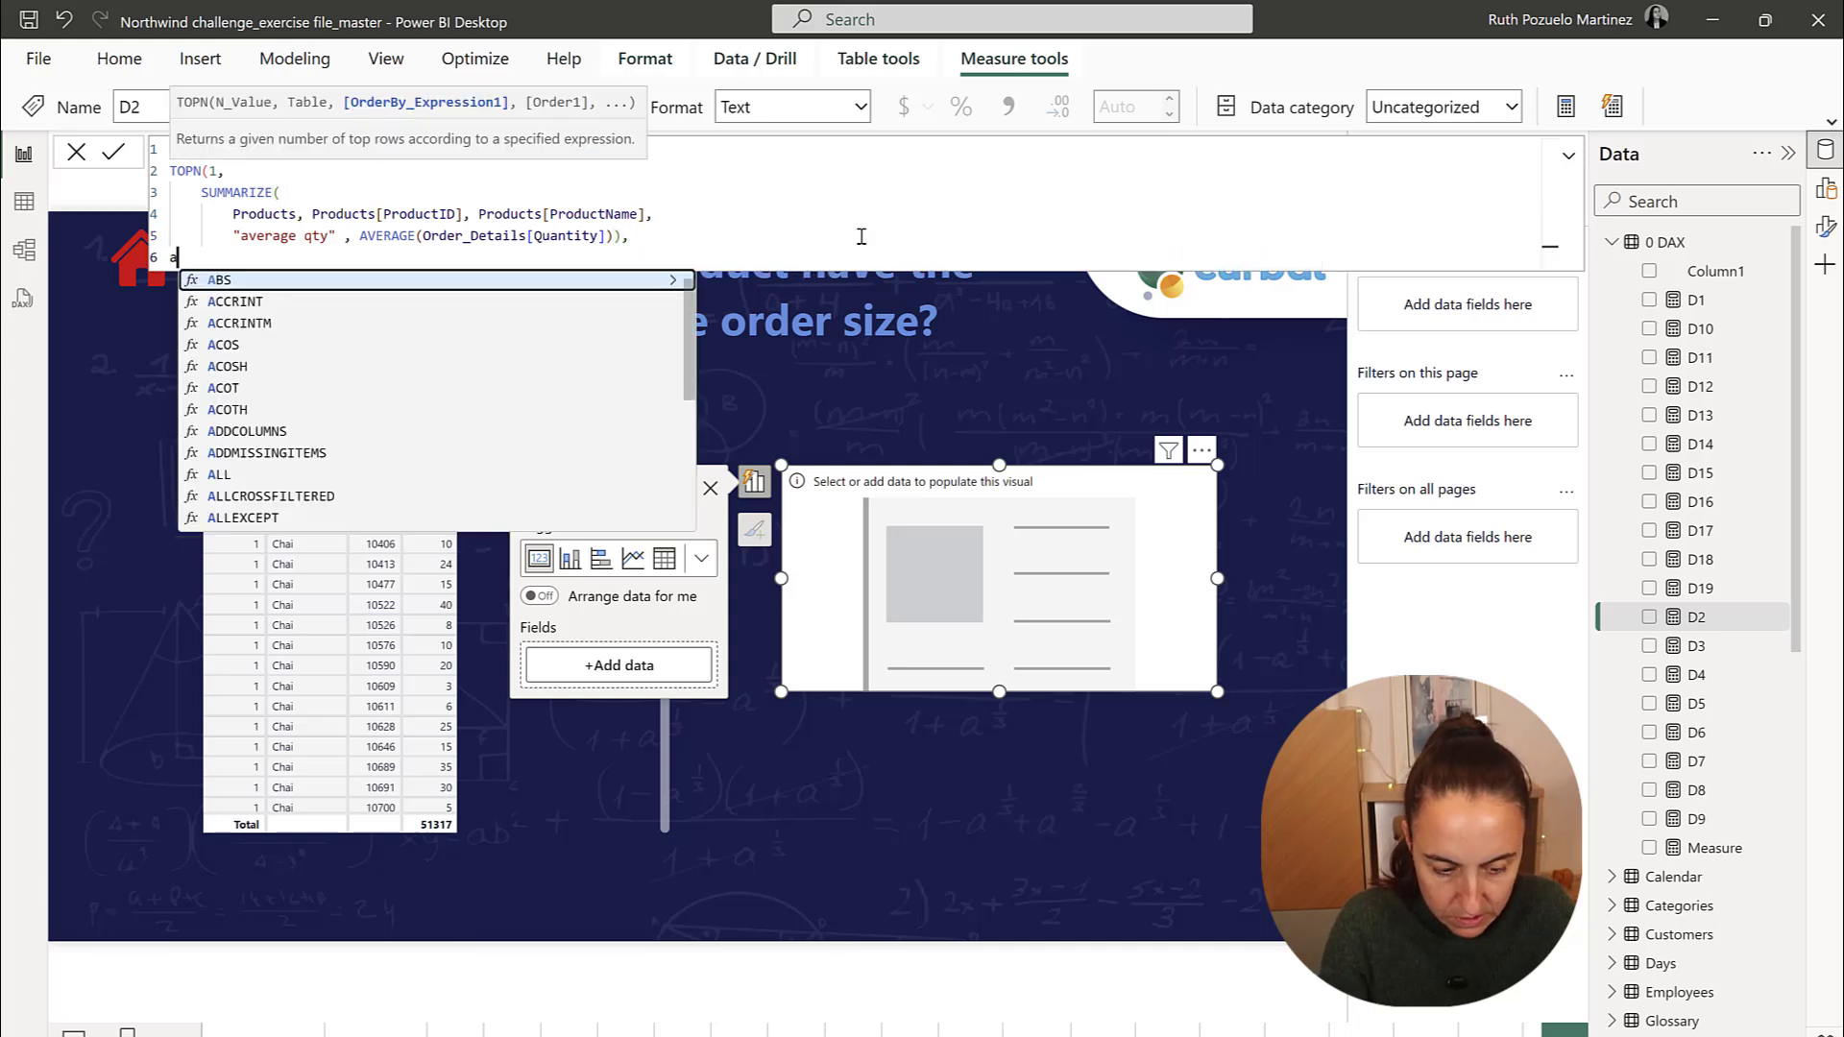
pyautogui.write('aver')
pyautogui.press('Tab')
pyautogui.write(',')
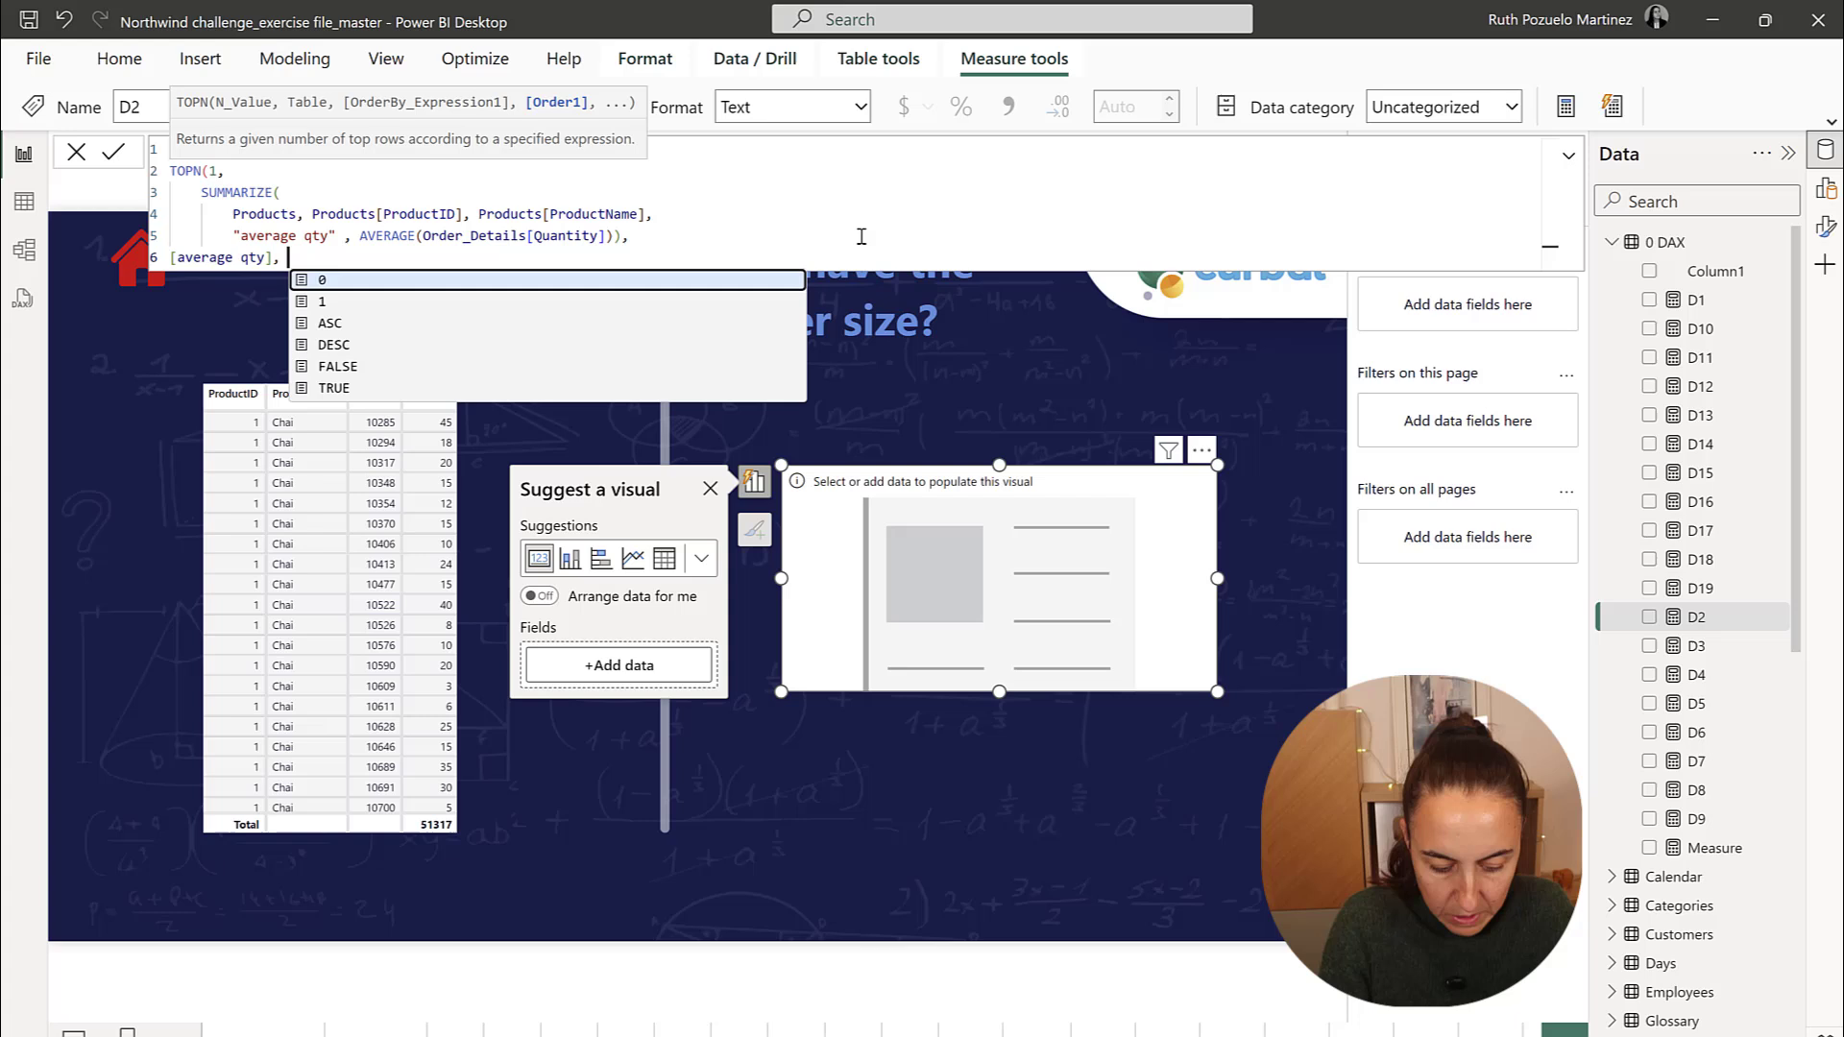
pyautogui.write(' desc)')
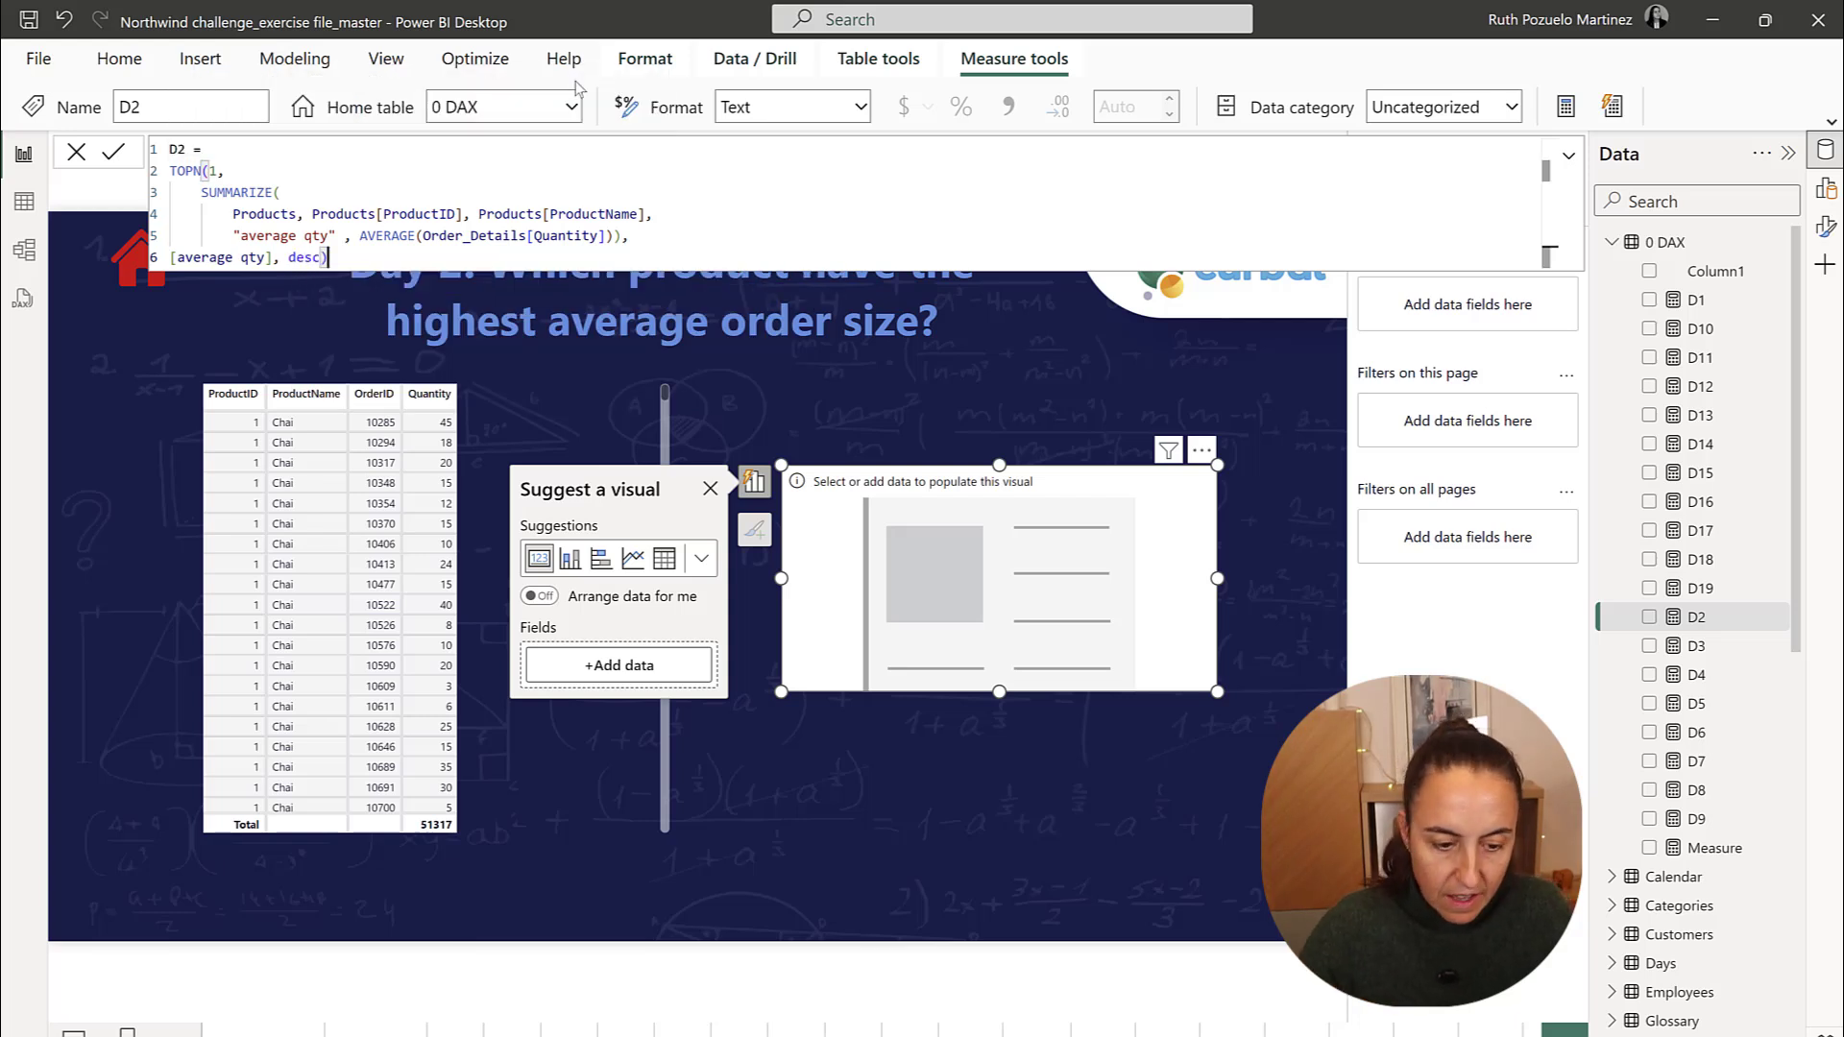
# Start a CONCATENATEX wrapper above the TOPN expression
pyautogui.moveTo(346, 261); pyautogui.dragTo(154, 173)
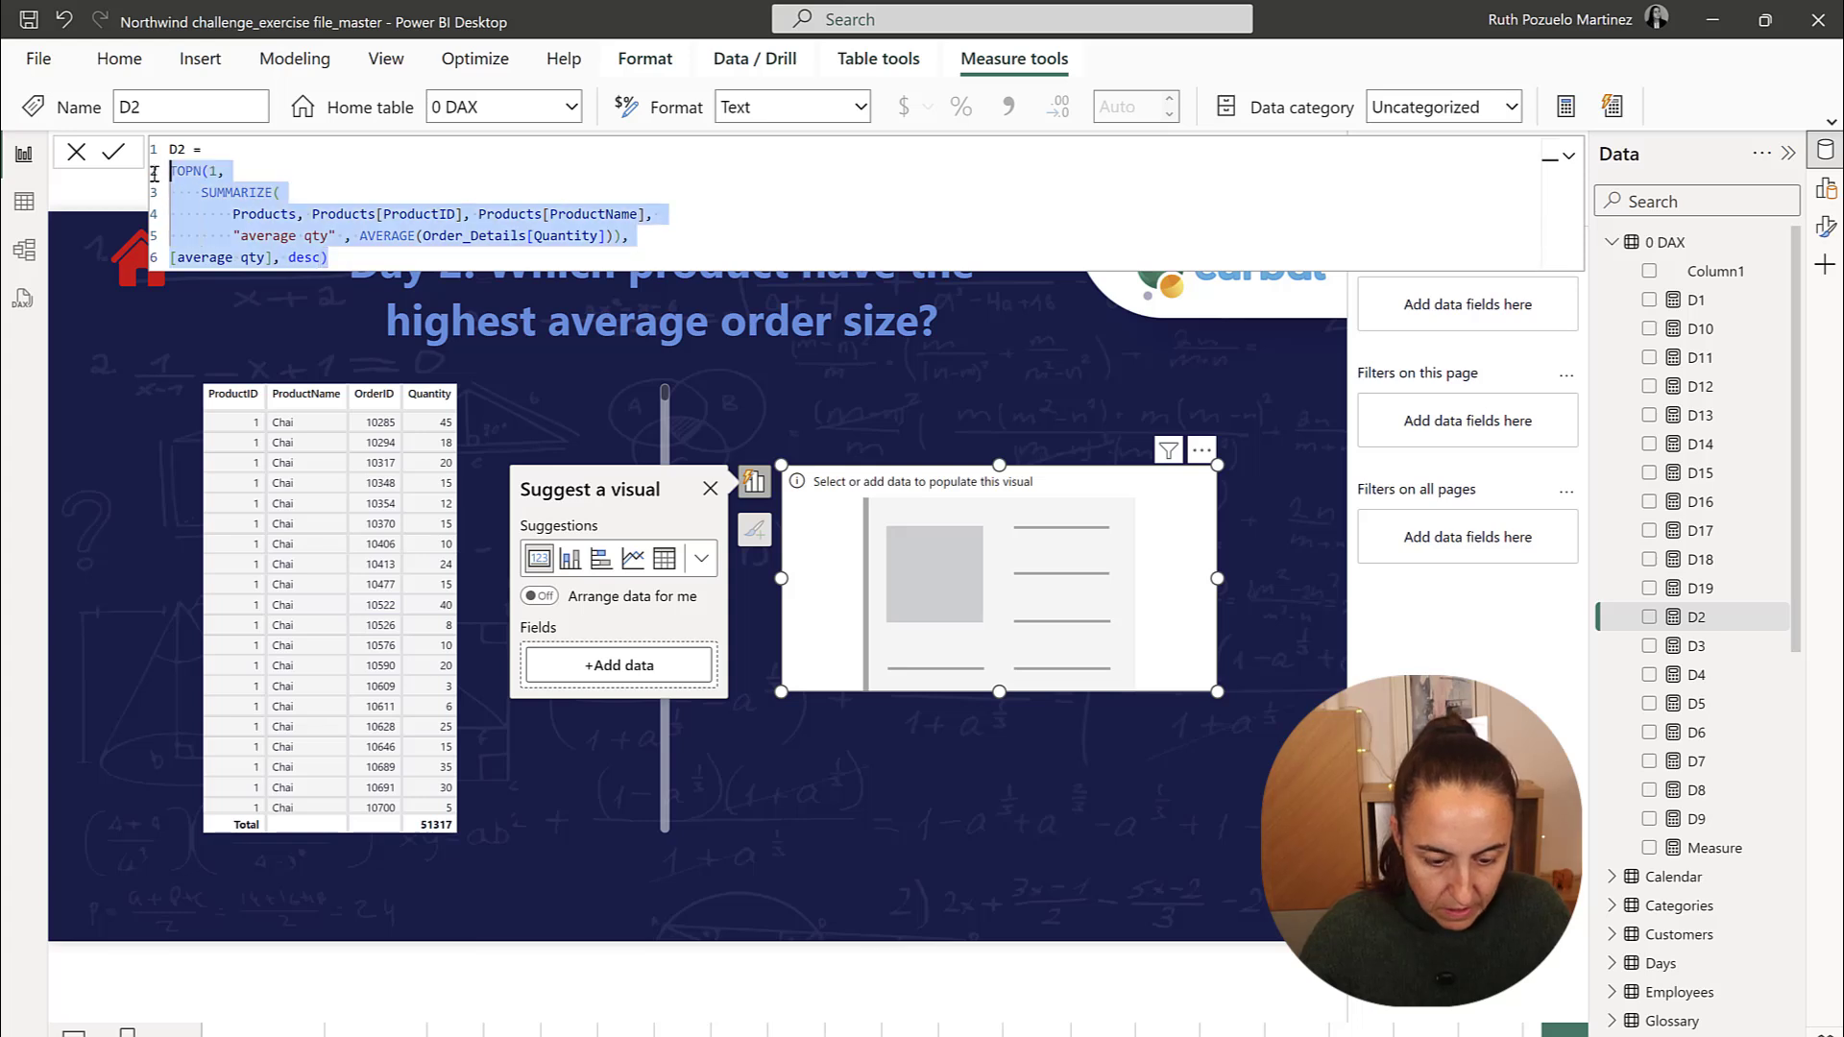
pyautogui.click(255, 147)
pyautogui.press('Return')
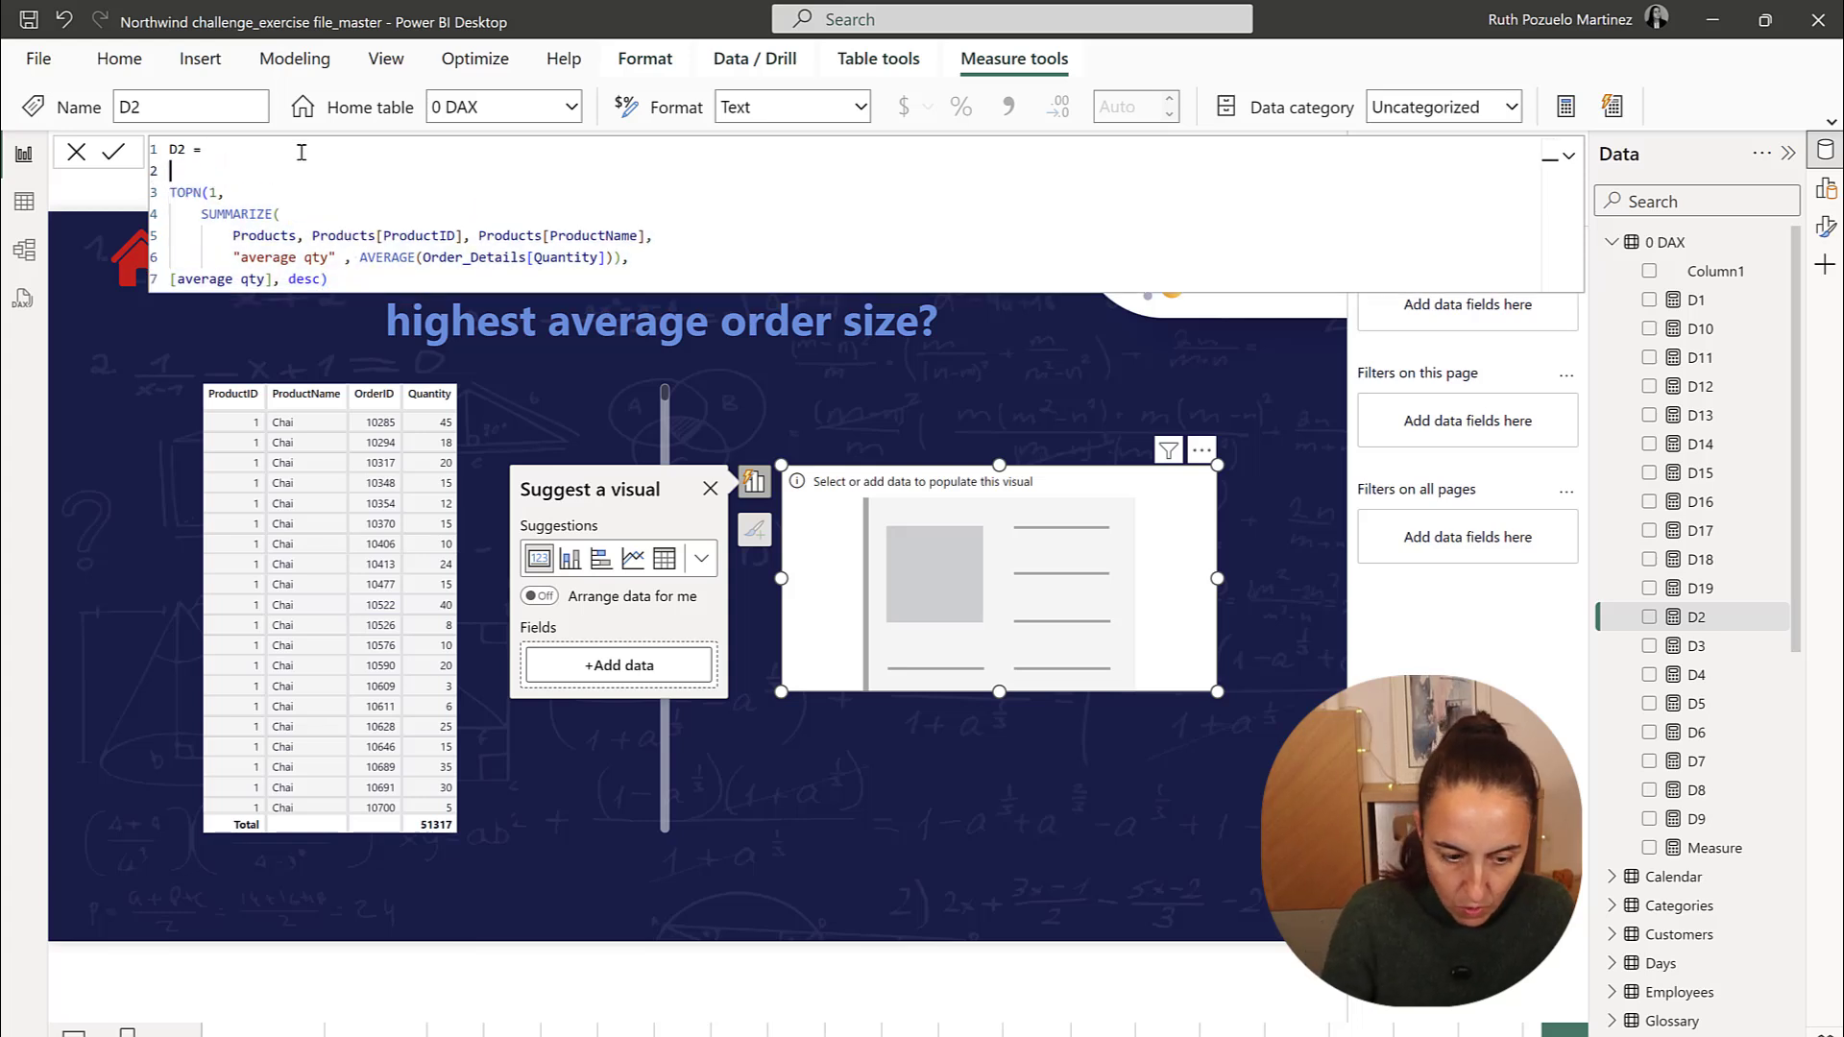
pyautogui.write('CON')
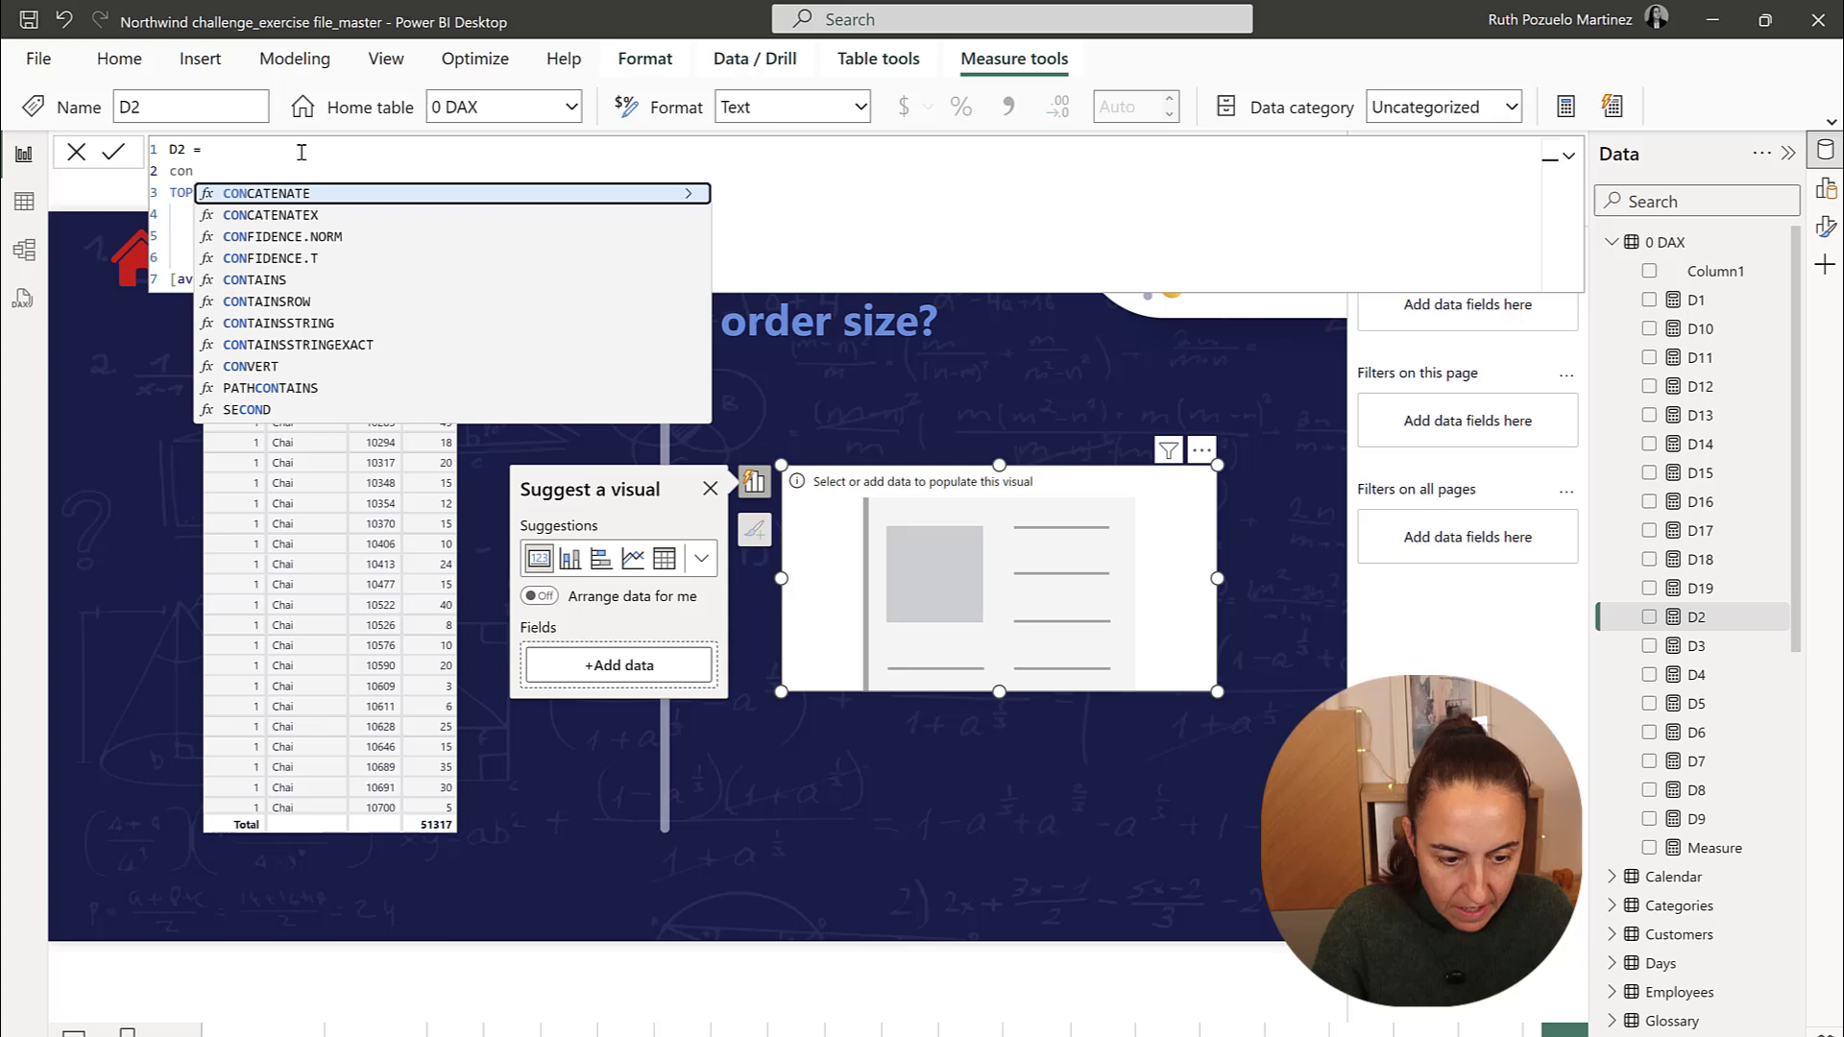
pyautogui.press('Tab')
# Give CONCATENATEX the arguments Products[ProductName], ", ", Products[ProductName], asc
pyautogui.click(376, 278)
pyautogui.write(',')
pyautogui.press('Return')
pyautogui.write('pro')
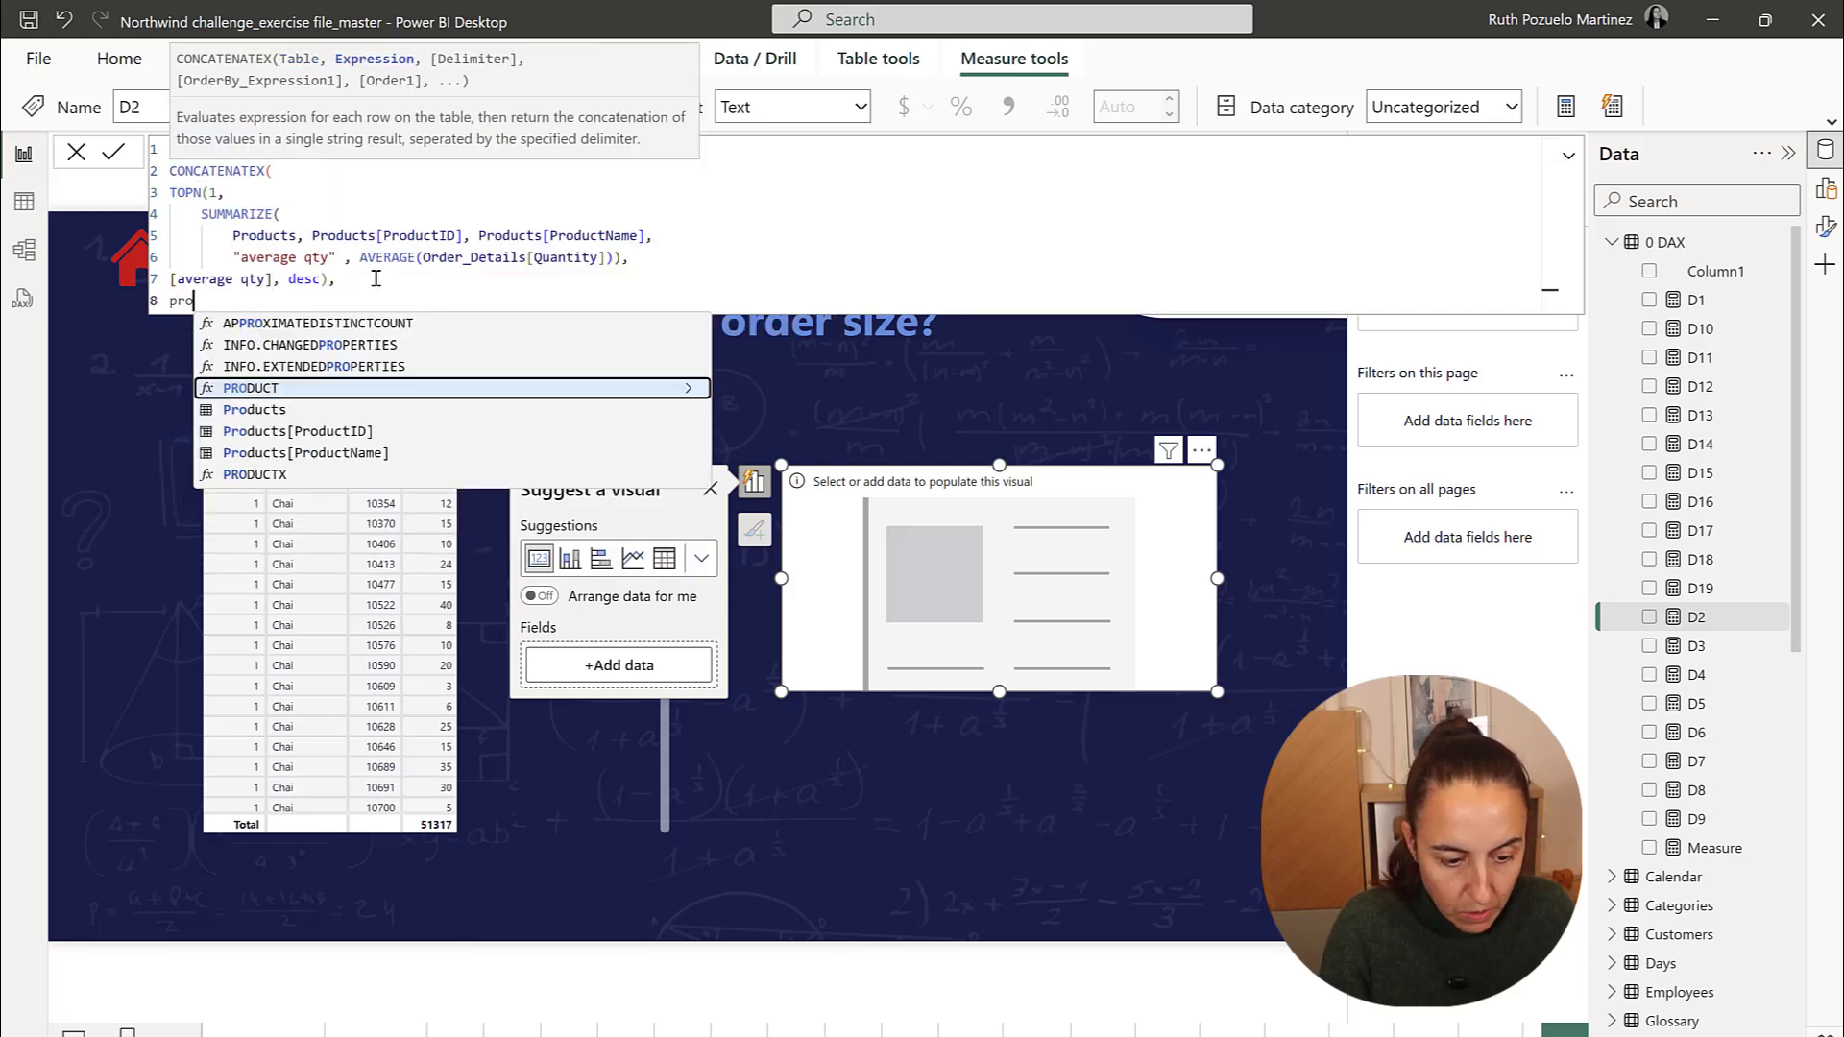
pyautogui.press('Down')
pyautogui.press('Down')
pyautogui.press('Down')
pyautogui.press('Tab')
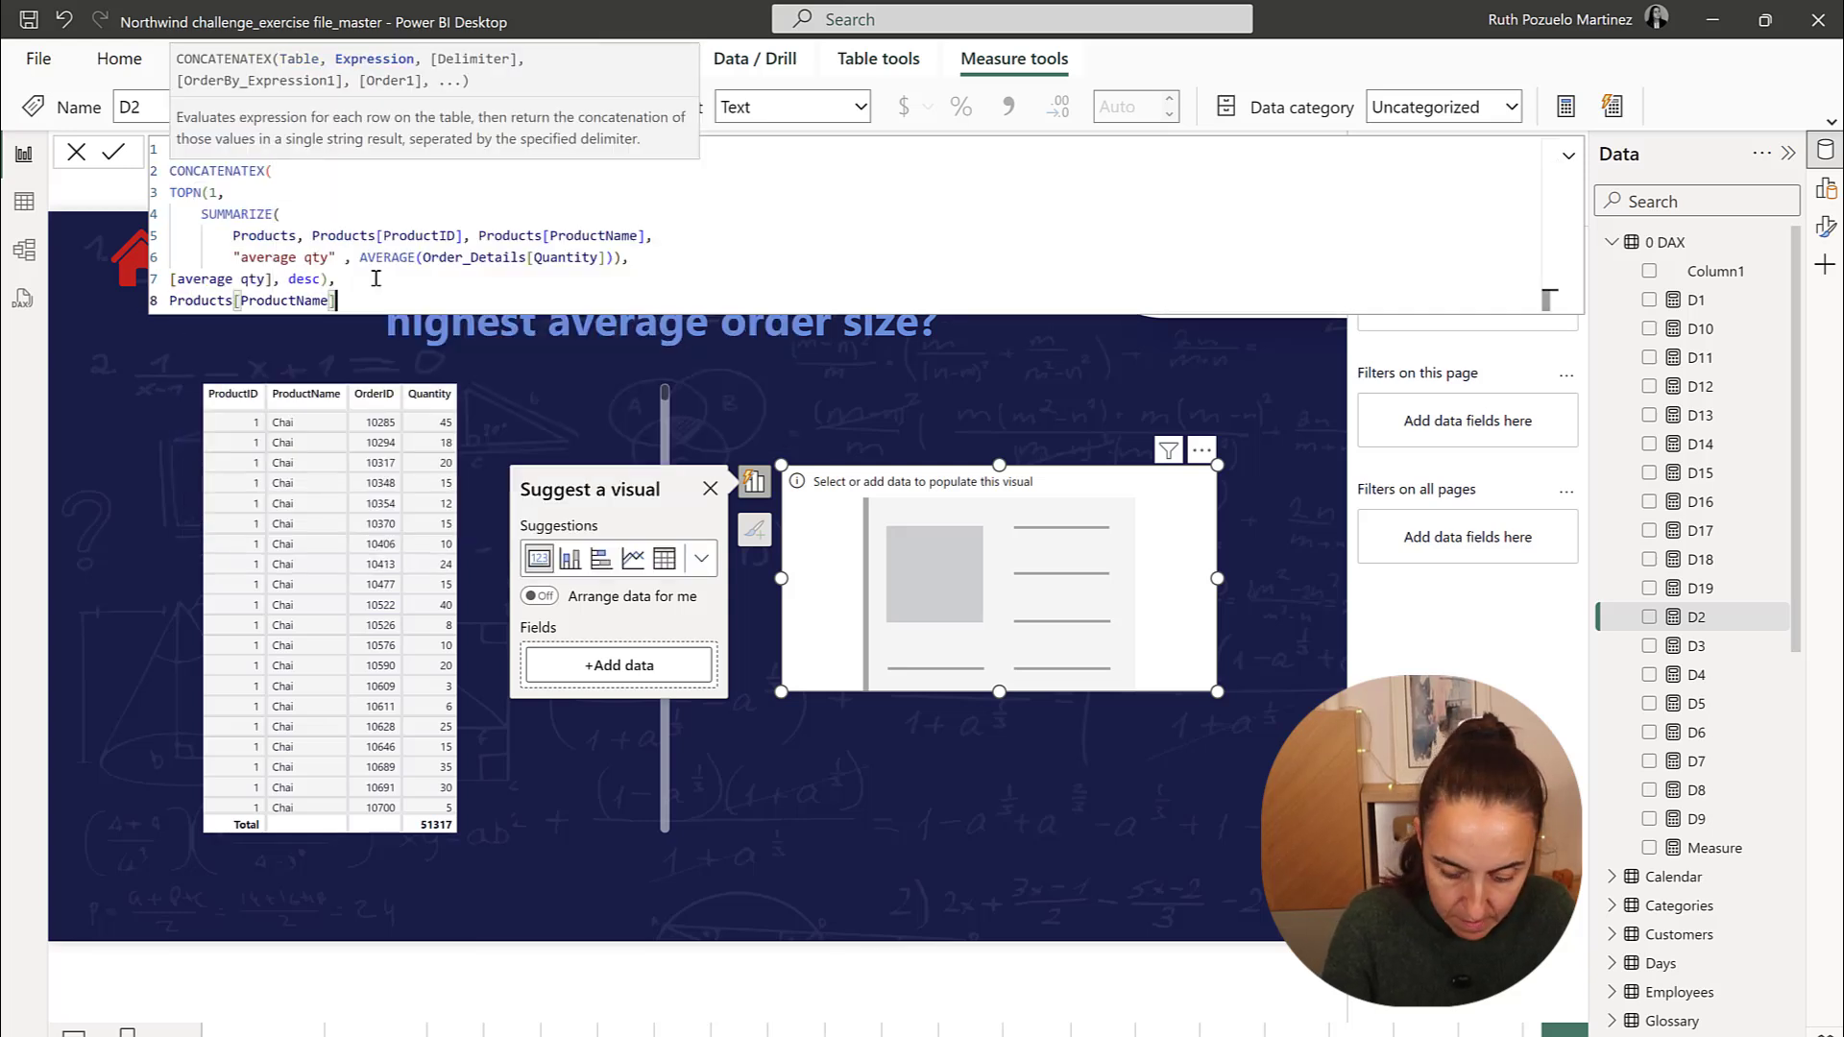
pyautogui.write(', ", "')
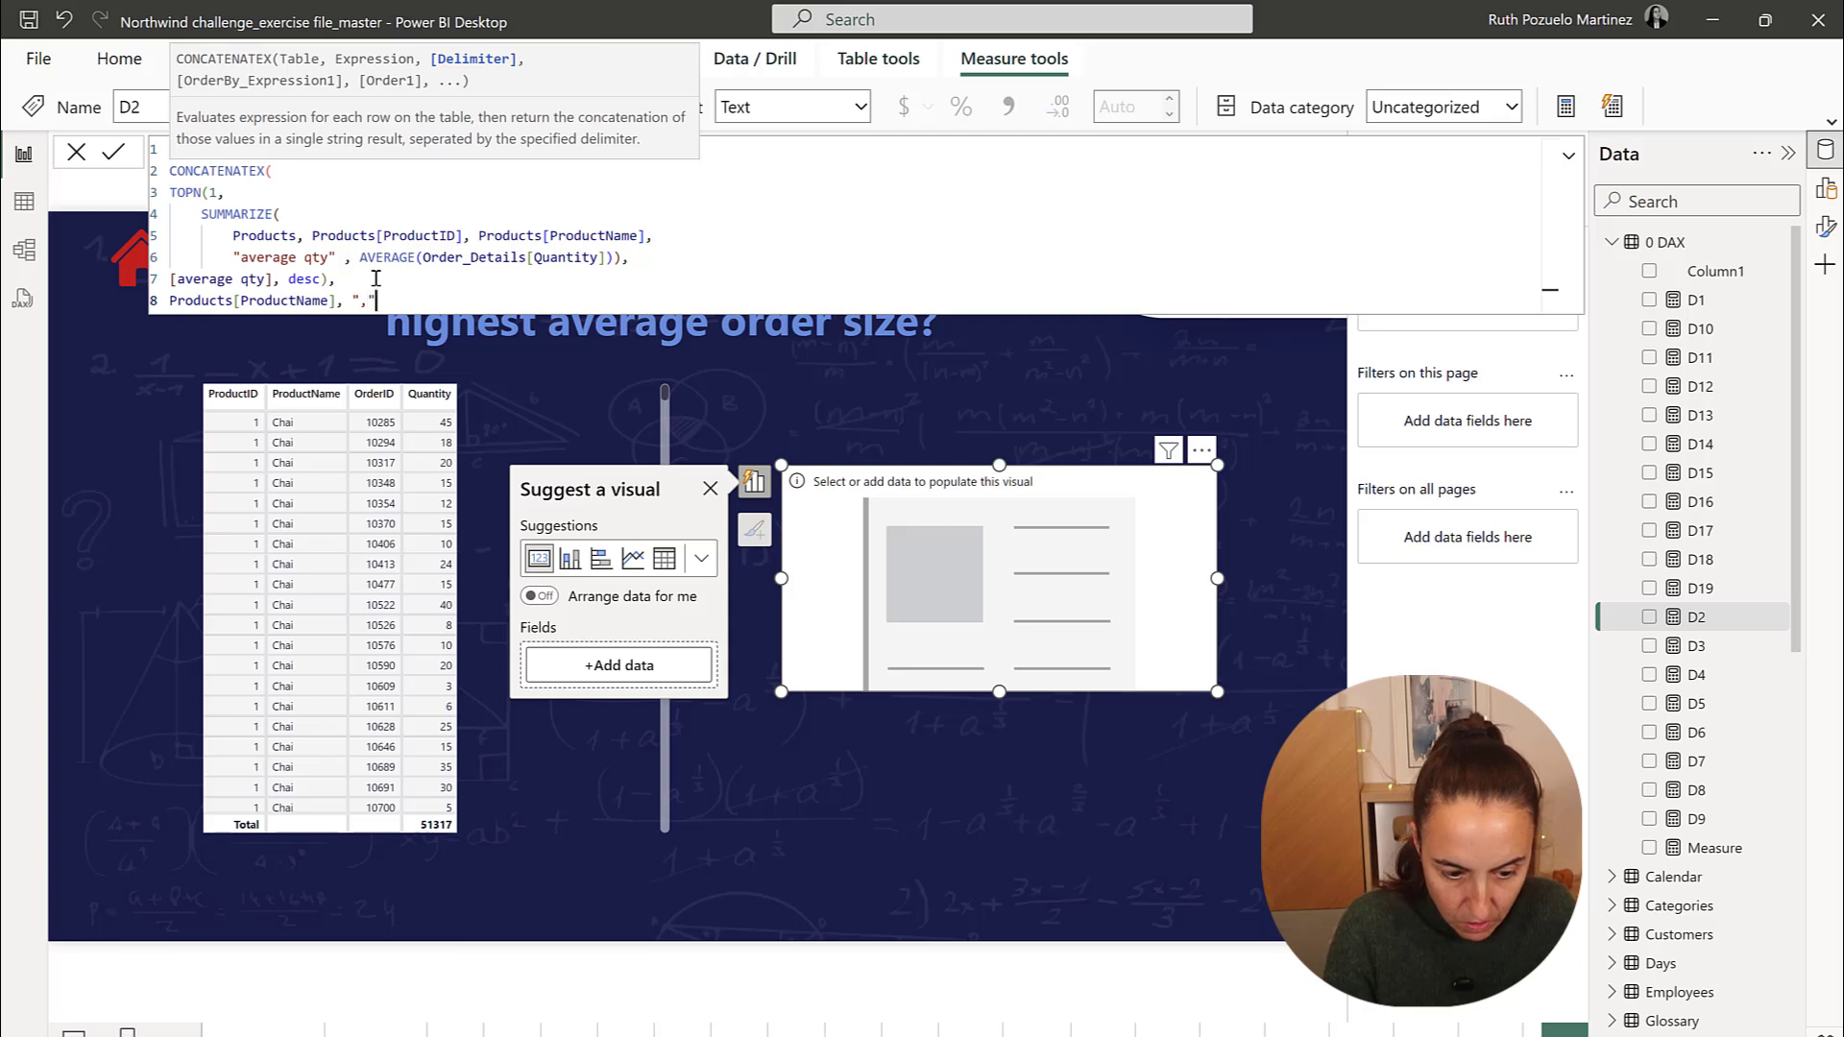
pyautogui.write(', ')
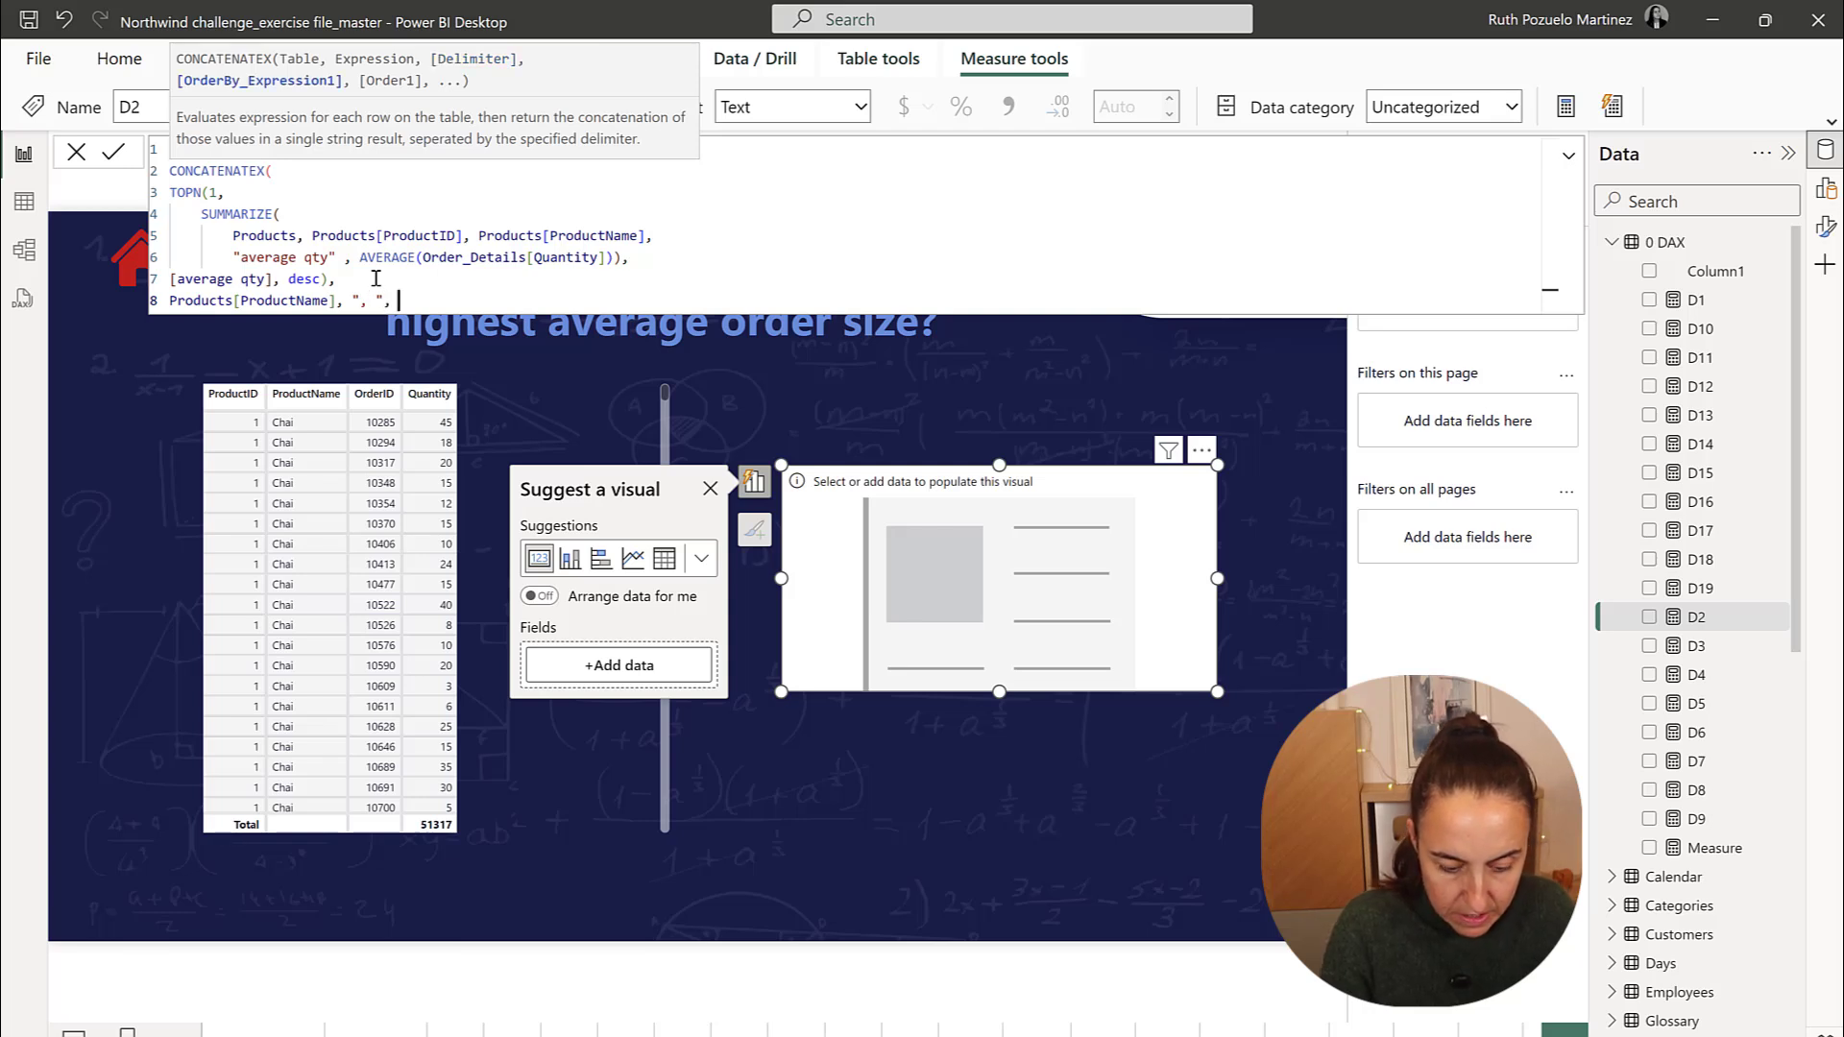
pyautogui.write('Prod')
pyautogui.press('Down')
pyautogui.press('Down')
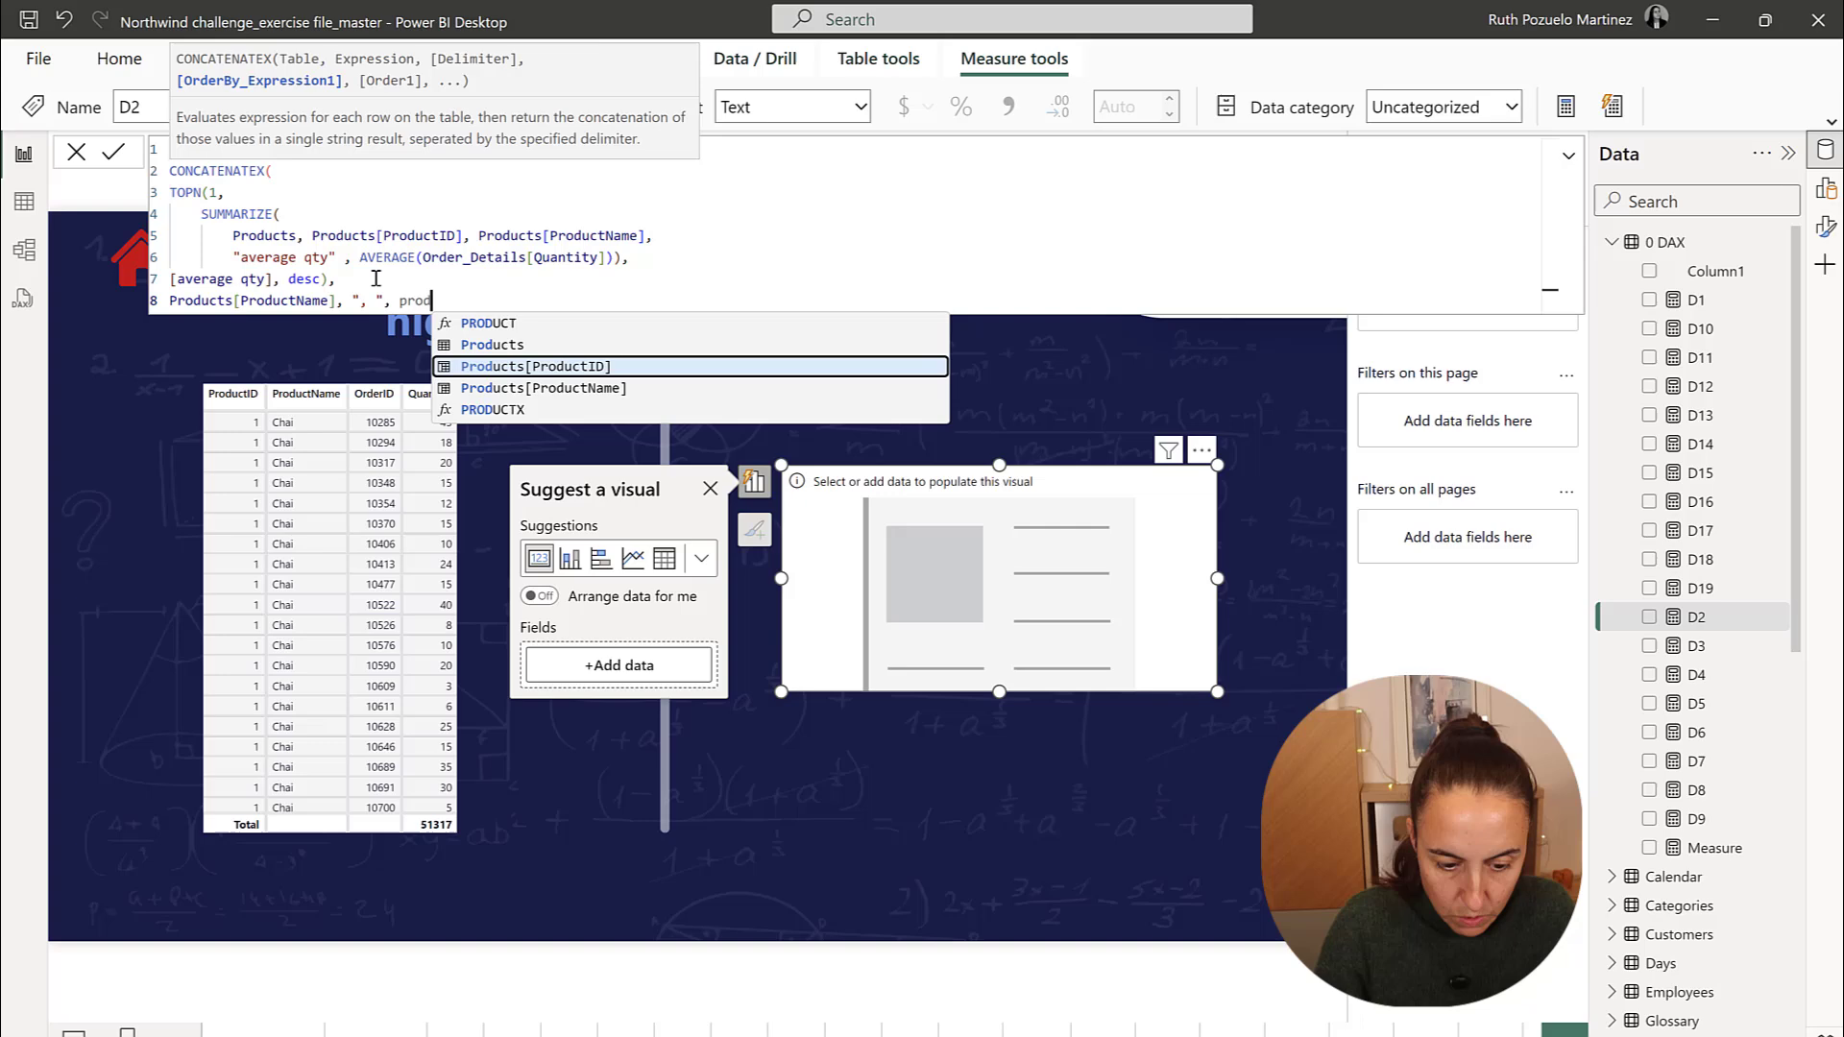
pyautogui.press('Down')
pyautogui.press('Tab')
pyautogui.write(', a')
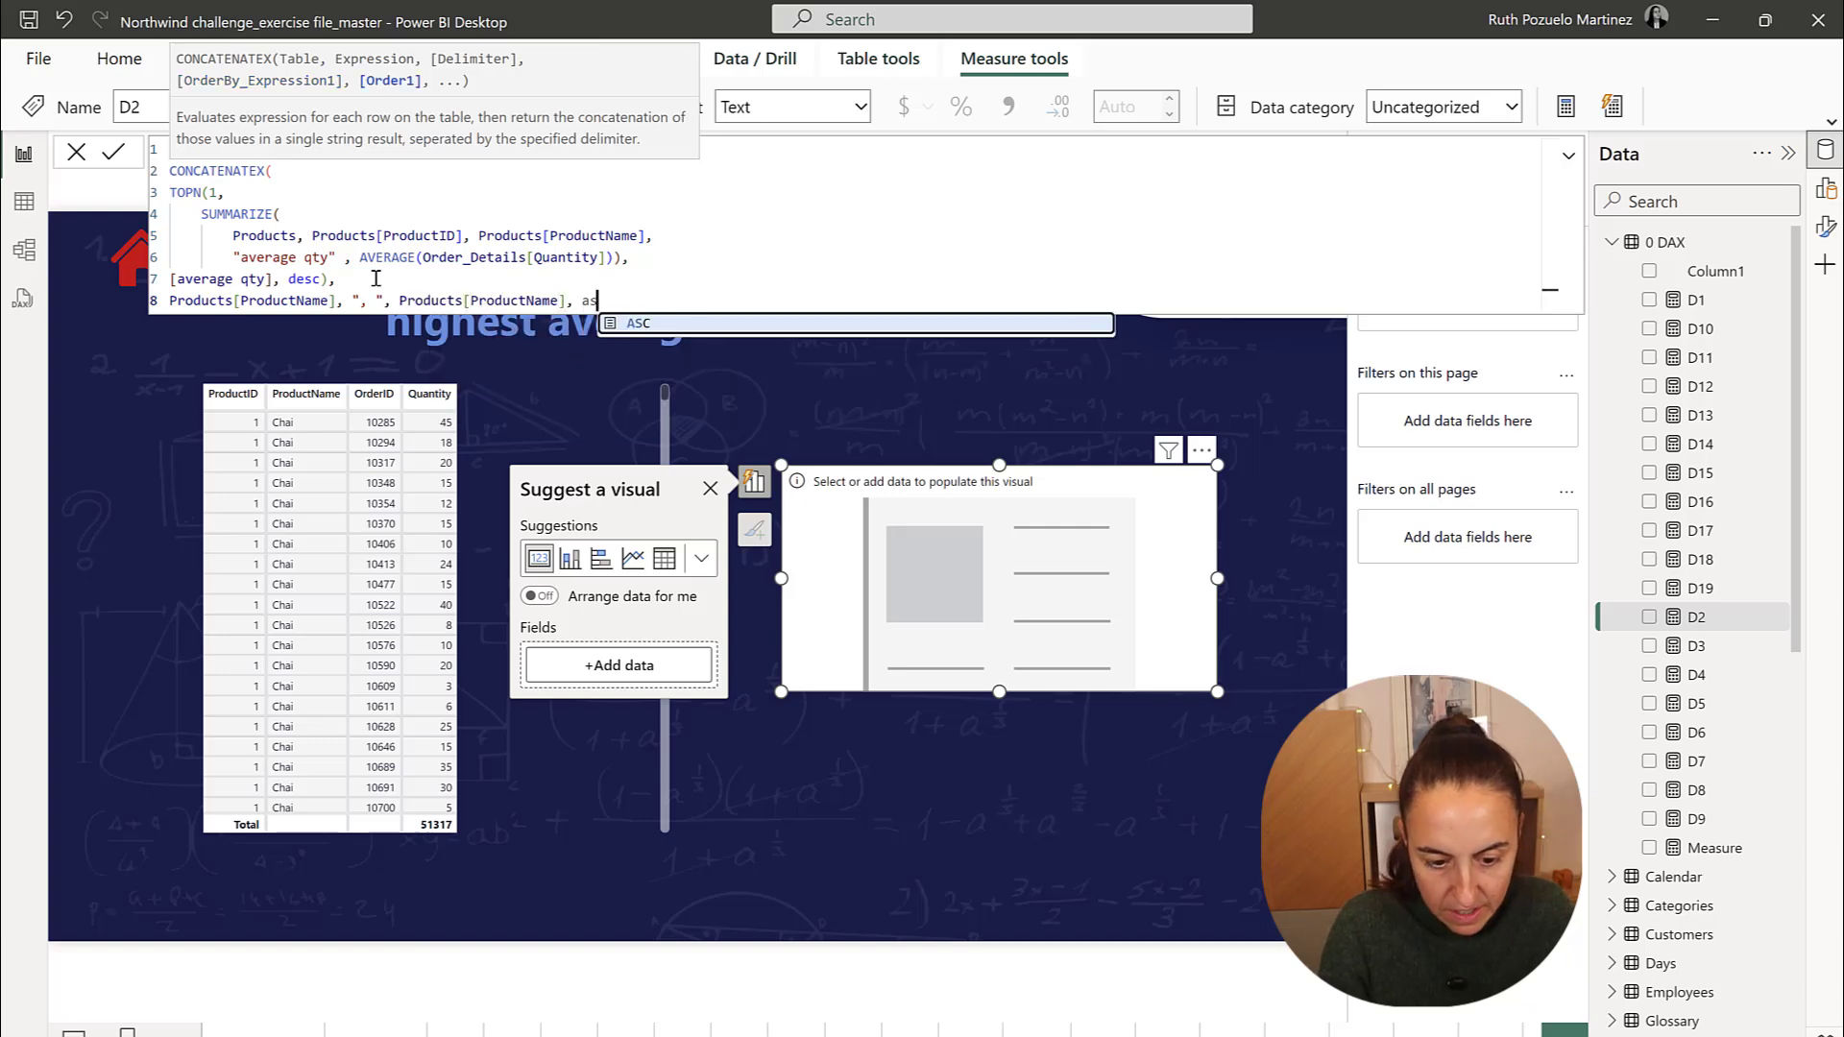
pyautogui.write('sc')
pyautogui.press('Escape')
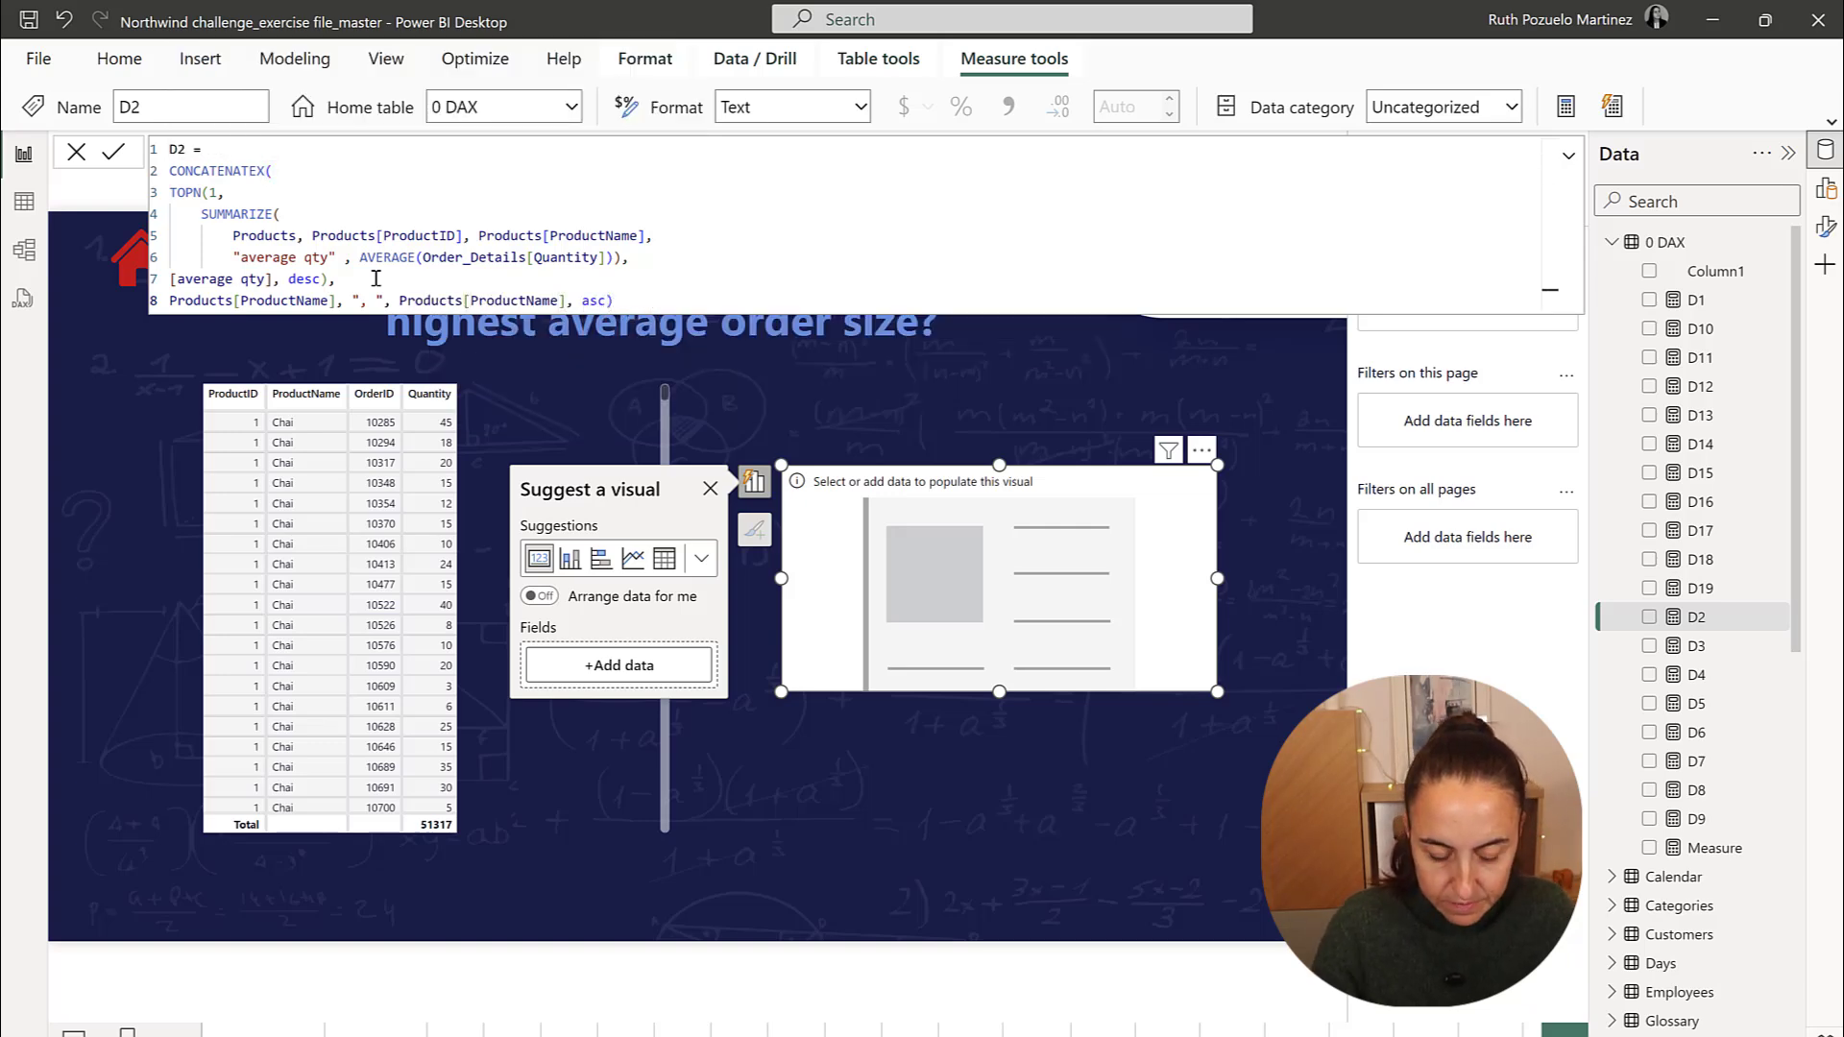
# Commit the D2 measure so the card displays Schoggi Schokolade
pyautogui.press('Return')
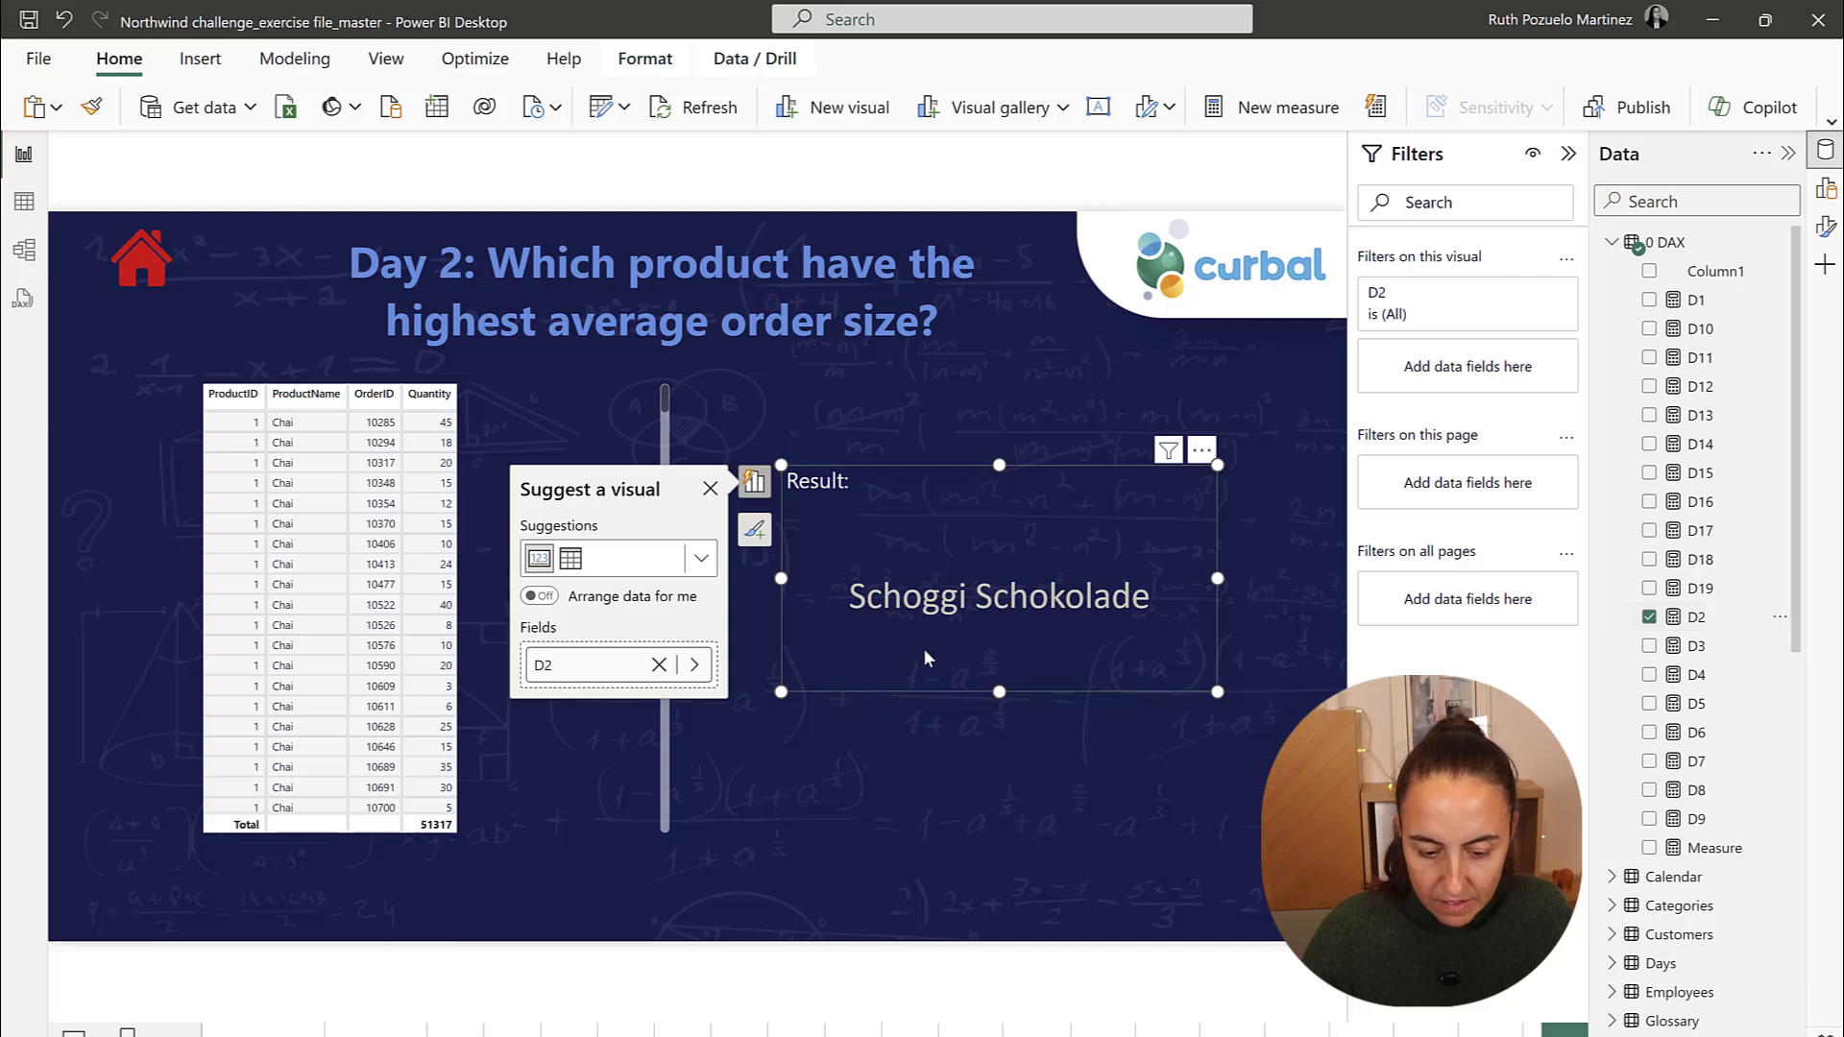